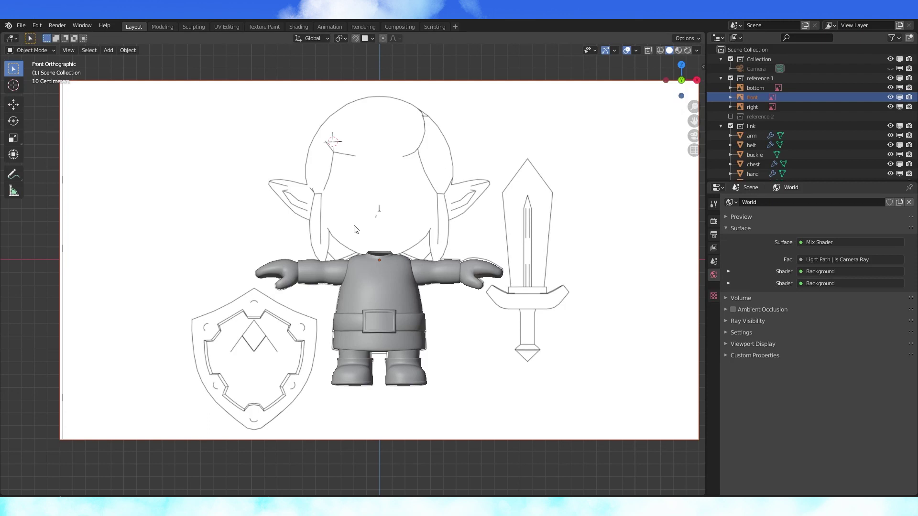
Add a cube mesh as the starting block for the character's head
scroll(389, 263, up, 2)
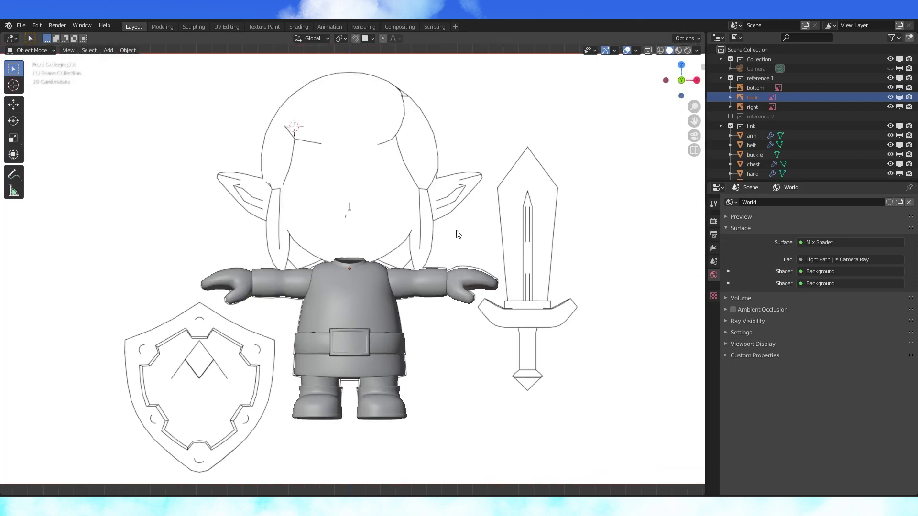
scroll(389, 263, down, 3)
key(shift+a)
mouse_move(306, 254)
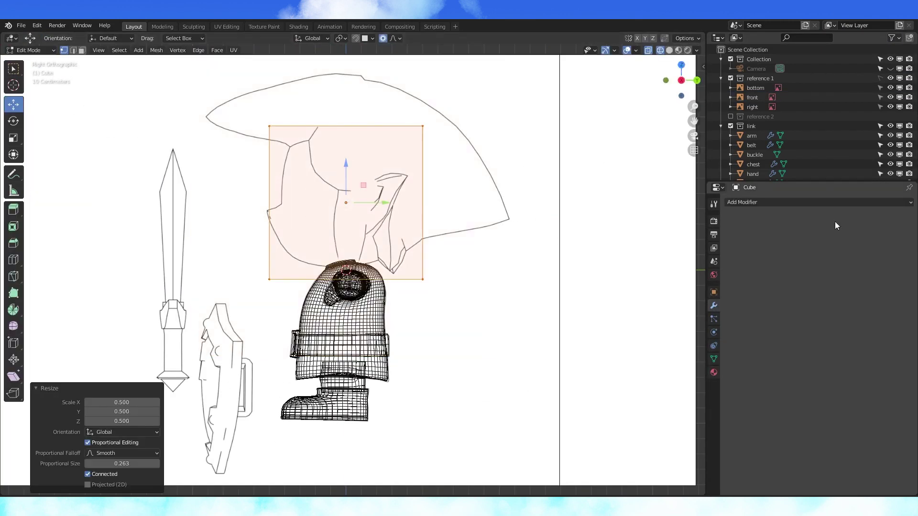
Add a Subdivision modifier to the cube with Optimal Display off and viewport level 2
click(835, 203)
click(743, 360)
click(818, 266)
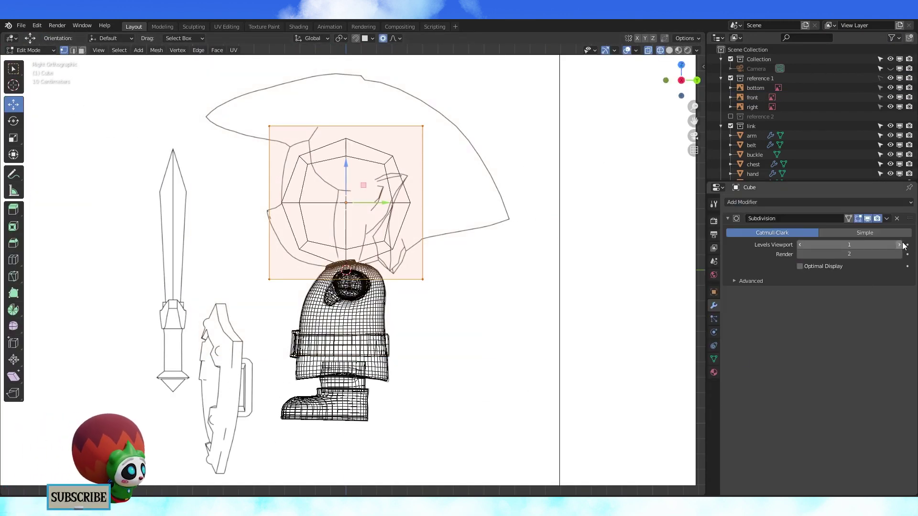
click(899, 244)
Scale the cube by 1.065 along X so the rounded head fits the face in the front reference
scroll(458, 219, up, 2)
shift+middle_drag(458, 219, 517, 259)
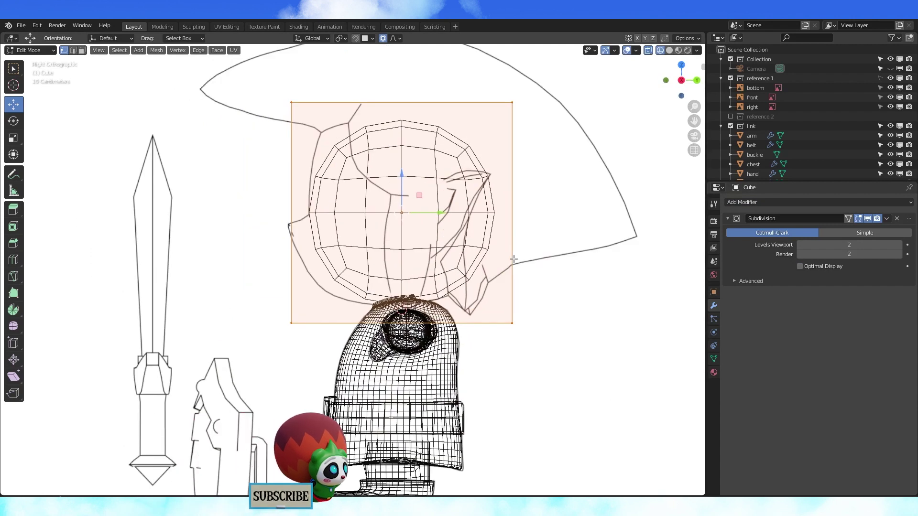
key(KP_1)
key(s)
key(x)
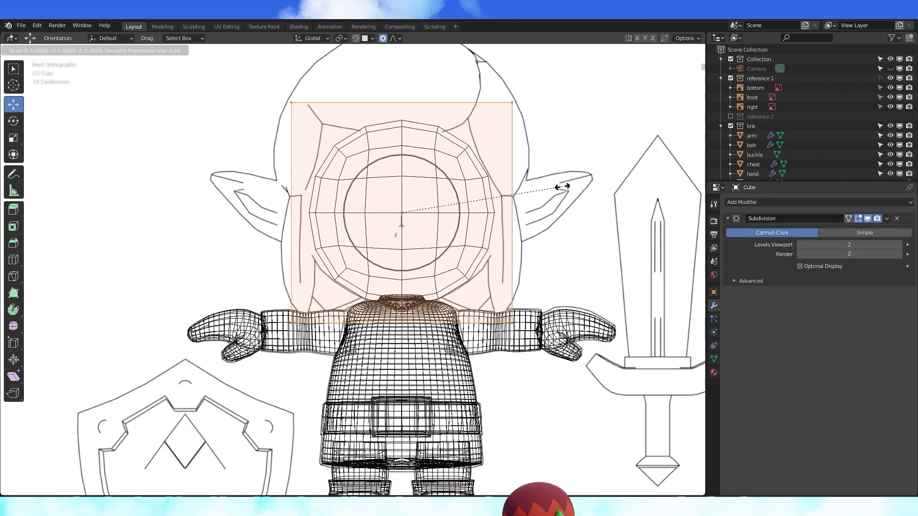
click(571, 181)
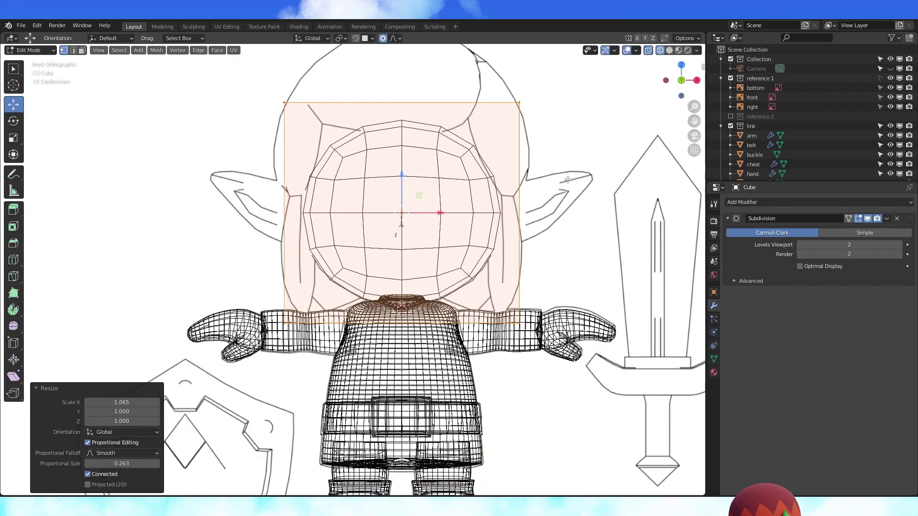
Apply the Subdivision modifier to the head cube in Object Mode
middle_drag(570, 181, 559, 186)
key(Tab)
click(887, 218)
click(873, 229)
Delete the vertices on the -X half of the head mesh and add a Mirror modifier on the X axis
key(KP_1)
key(Tab)
key(alt+a)
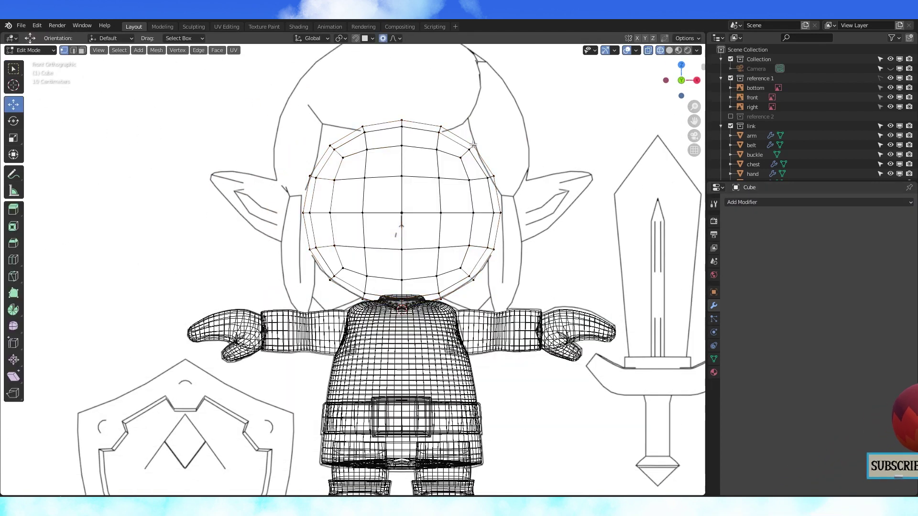
scroll(320, 166, down, 3)
drag(320, 166, 366, 290)
key(x)
click(366, 294)
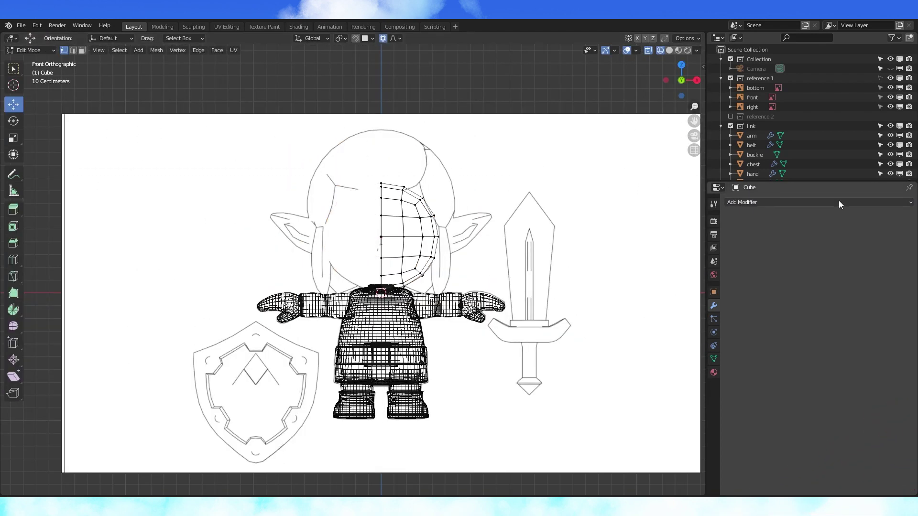
click(839, 202)
click(712, 291)
Delete the vertices at the back of the head in the side view
key(KP_3)
scroll(556, 242, up, 2)
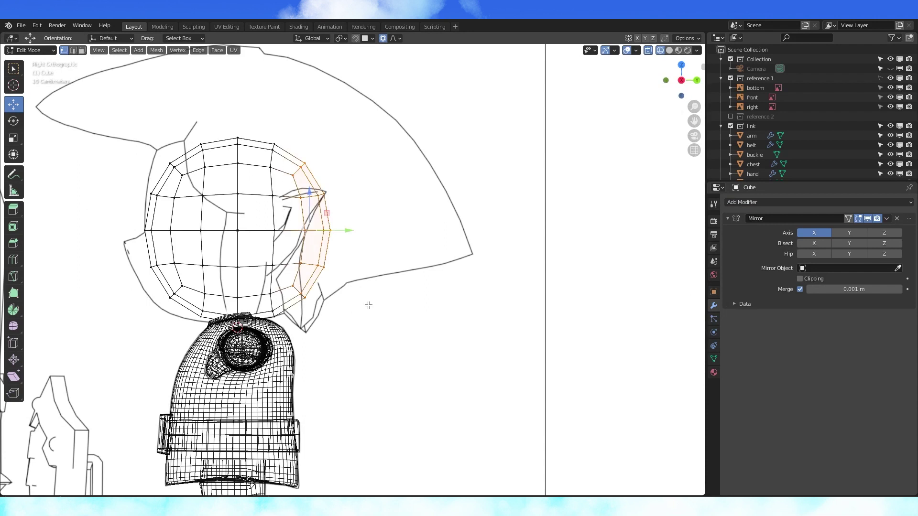
key(x)
click(366, 294)
Move the top forehead vertex forward along Y onto the side reference hairline, using proportional editing with a size of about 0.123
shift+middle_drag(336, 276, 422, 290)
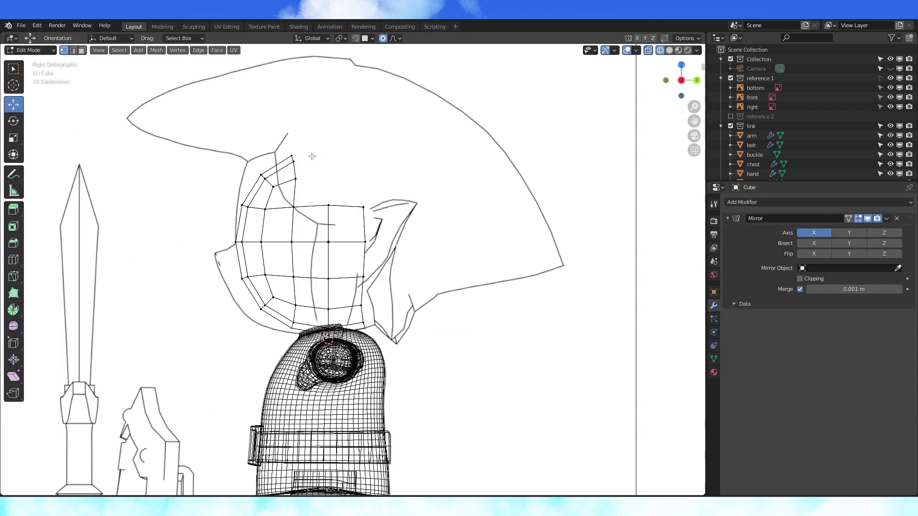
click(291, 155)
shift+middle_drag(309, 140, 367, 157)
drag(390, 170, 341, 168)
scroll(362, 162, down, 5)
scroll(348, 169, up, 10)
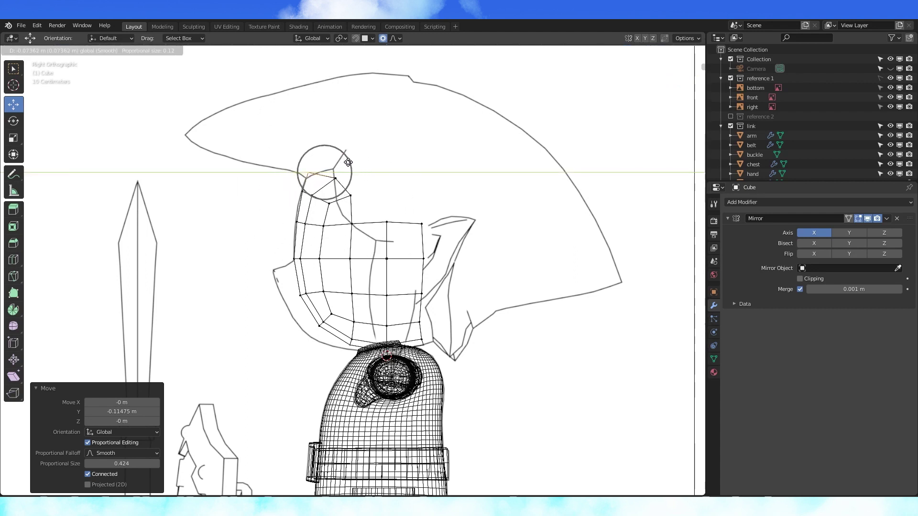
drag(348, 163, 348, 163)
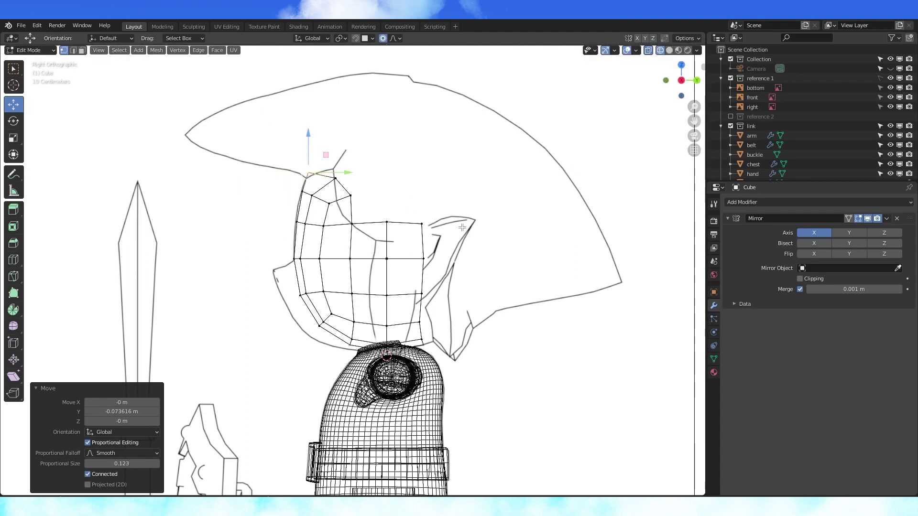
Move the inner forehead vertex about 0.067 m forward along Y and shift the neighbouring top vertex forward to match the side hairline
click(329, 204)
scroll(335, 203, up, 1)
drag(362, 190, 350, 185)
scroll(357, 185, down, 6)
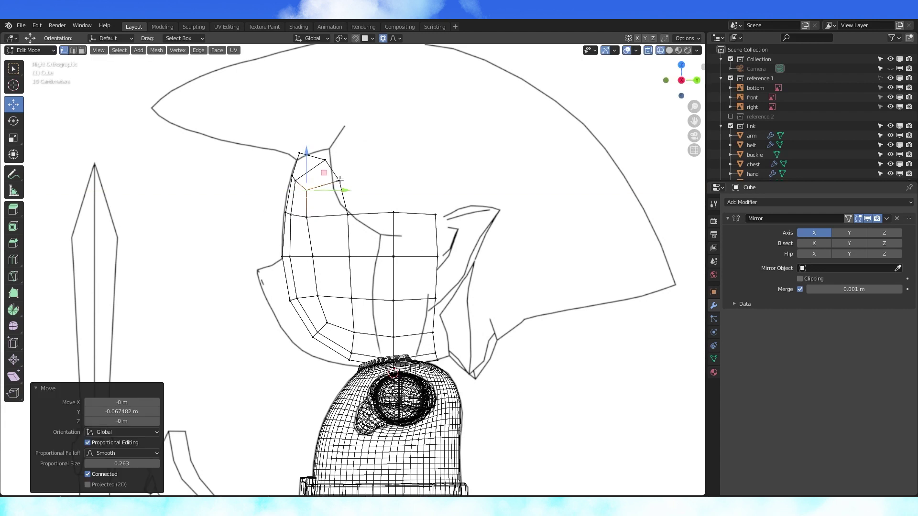
click(325, 159)
drag(360, 160, 343, 179)
click(340, 181)
Enable Clipping on the Mirror modifier and move the lower chin edge loop about 0.05 m forward and 0.06 m down
alt+click(323, 327)
shift+middle_drag(323, 330, 370, 298)
scroll(370, 298, up, 2)
middle_drag(371, 299, 444, 306)
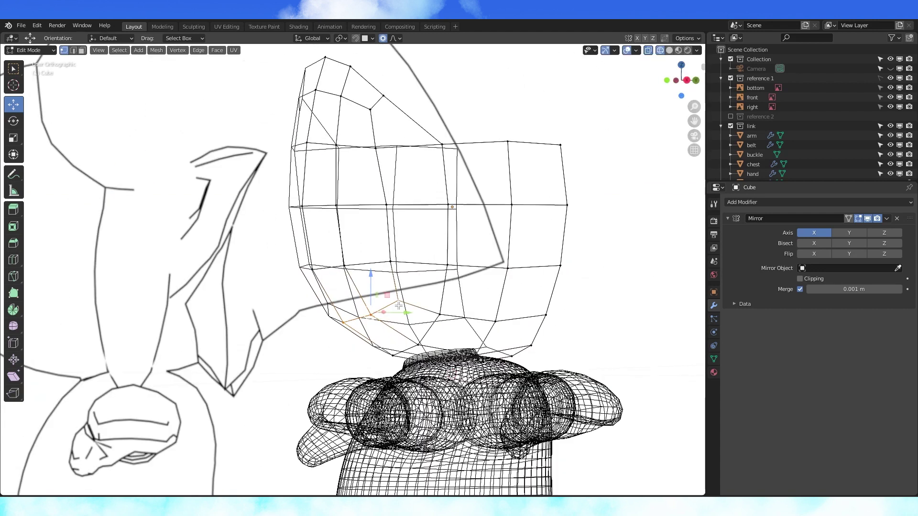
key(KP_3)
click(800, 279)
shift+middle_drag(462, 258, 434, 256)
key(g)
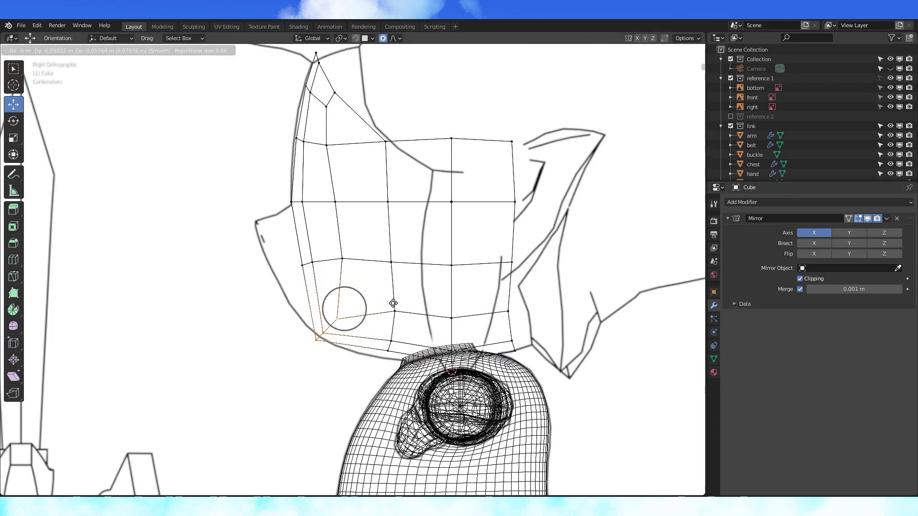
click(394, 303)
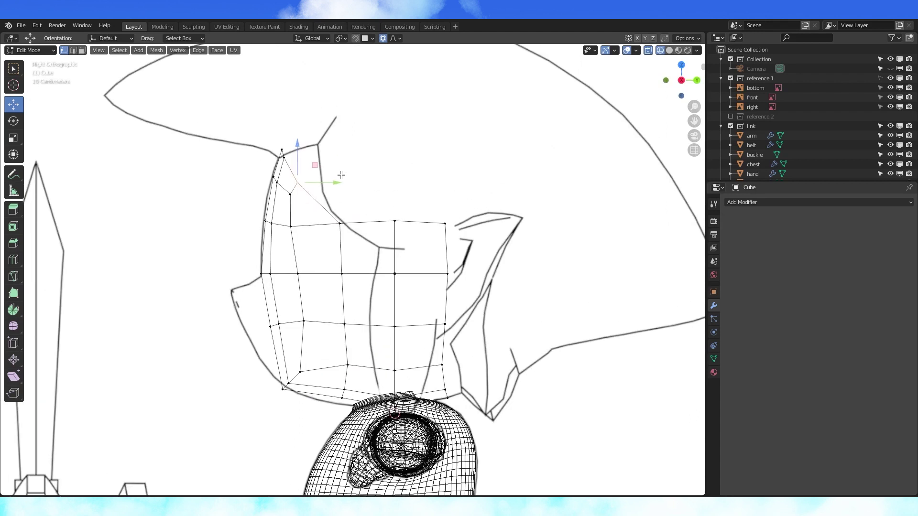
Turn off proportional editing and move the temple vertex 0.096 m along Y, 0.198 m up, and along X to the reference hairline
key(g)
right_click(383, 107)
key(o)
key(g)
click(383, 72)
key(KP_1)
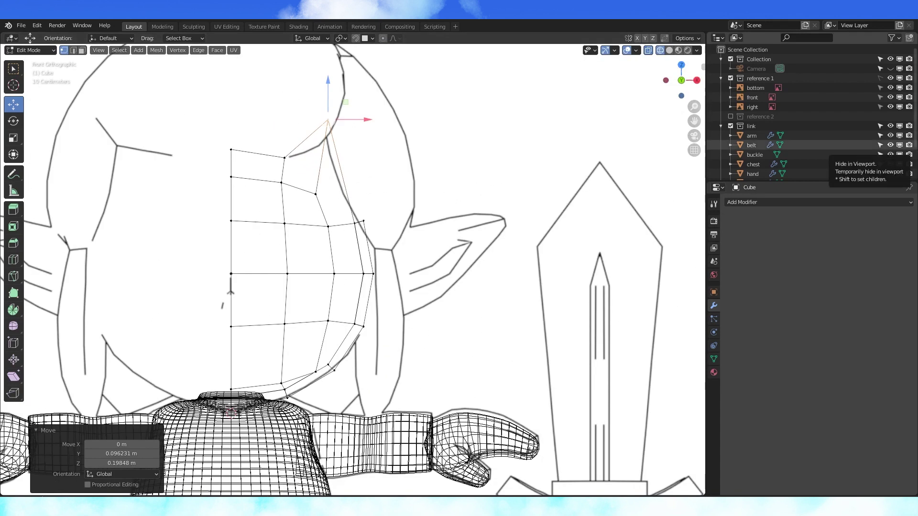
key(g)
key(x)
click(392, 119)
Add a level 1 Subdivision modifier and move the side hairline vertex about 0.074 m forward along Y
key(ctrl+1)
scroll(381, 193, down, 2)
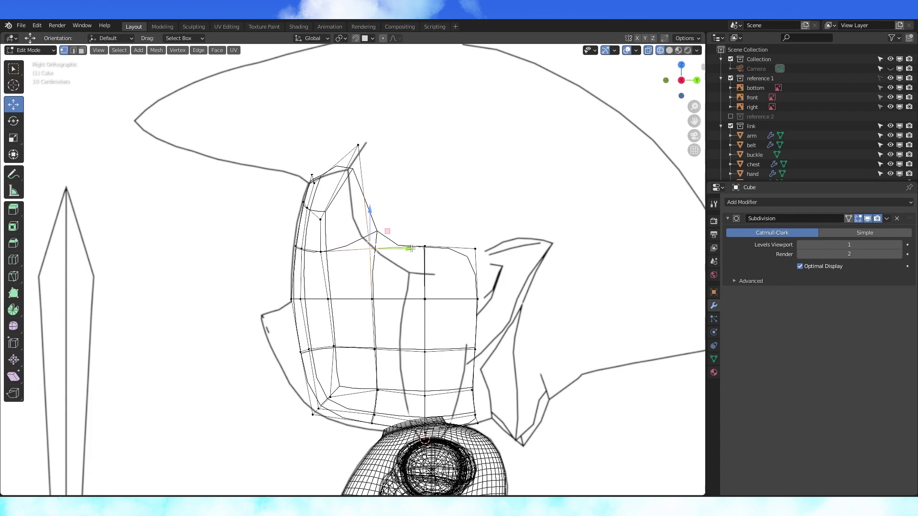
drag(410, 248, 386, 246)
key(KP_1)
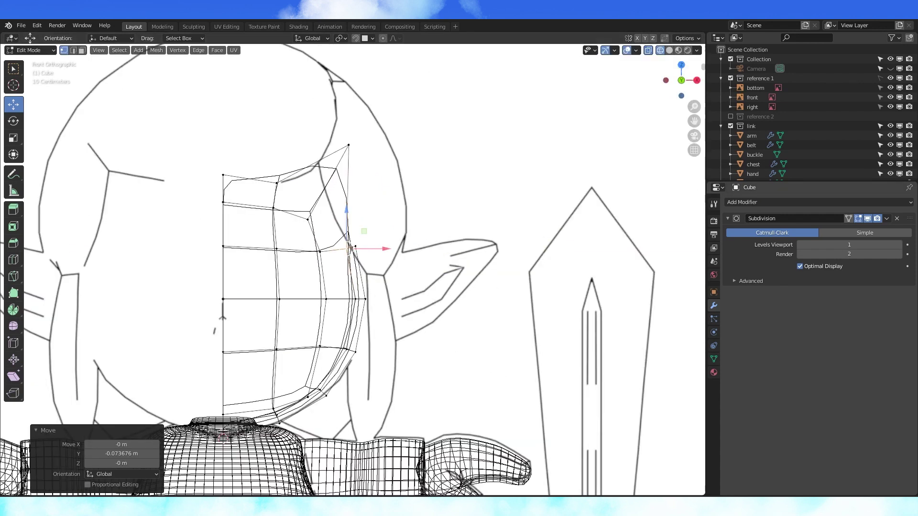
key(g)
right_click(503, 255)
middle_drag(502, 255, 481, 266)
Reposition the upper side vertices near the temple along X to follow the head outline in the front reference
click(398, 276)
shift+click(389, 221)
key(KP_1)
drag(431, 250, 438, 250)
drag(387, 211, 421, 233)
scroll(480, 219, down, 1)
click(378, 233)
Switch to solid shading and apply smooth shading to all faces of the head mesh
key(Tab)
key(shift+z)
middle_drag(447, 254, 393, 300)
key(Tab)
key(a)
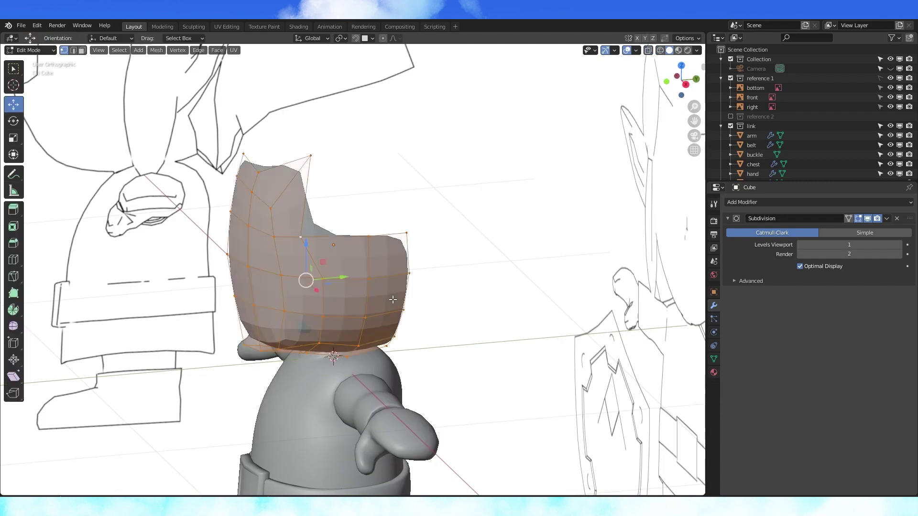
click(218, 51)
click(231, 226)
key(Tab)
click(483, 272)
middle_drag(483, 272, 494, 283)
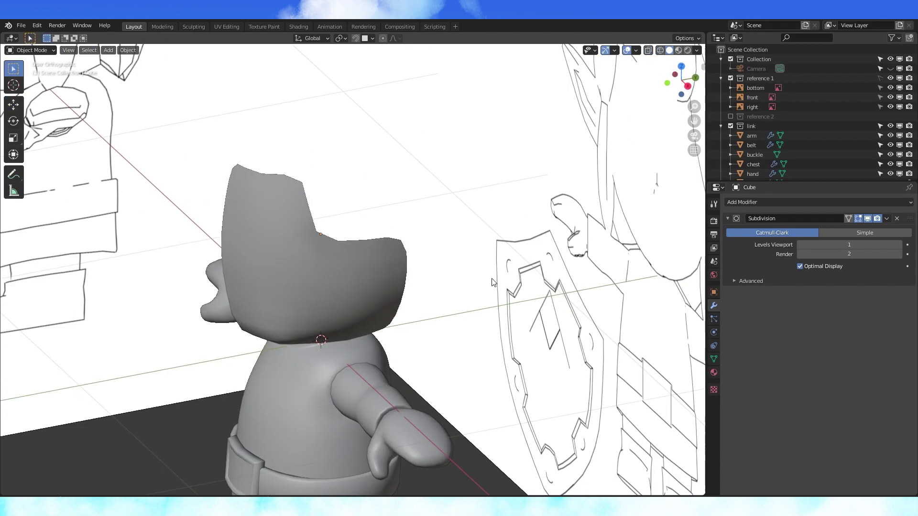
Move the lower jaw vertex slightly inward along X in the front view
key(KP_1)
key(Tab)
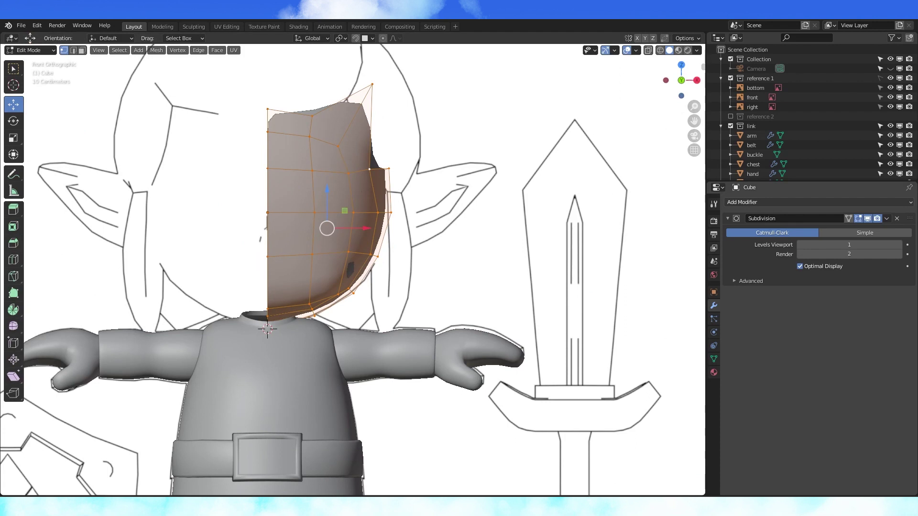
scroll(335, 296, up, 2)
click(311, 311)
click(332, 305)
drag(370, 305, 361, 304)
key(Tab)
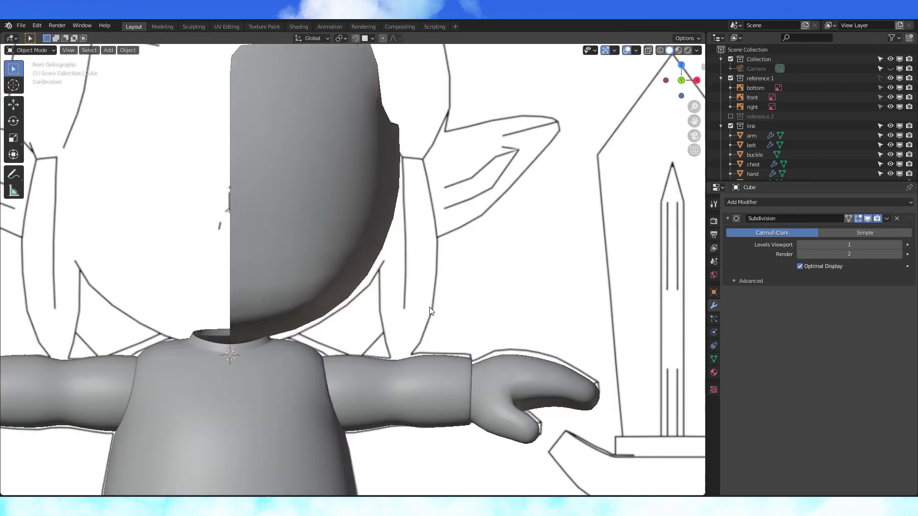
Set the head's Subdivision viewport level to 2 and check the smoothed shape from several angles
scroll(432, 312, down, 3)
middle_drag(426, 283, 440, 139)
key(ctrl+2)
scroll(303, 211, up, 2)
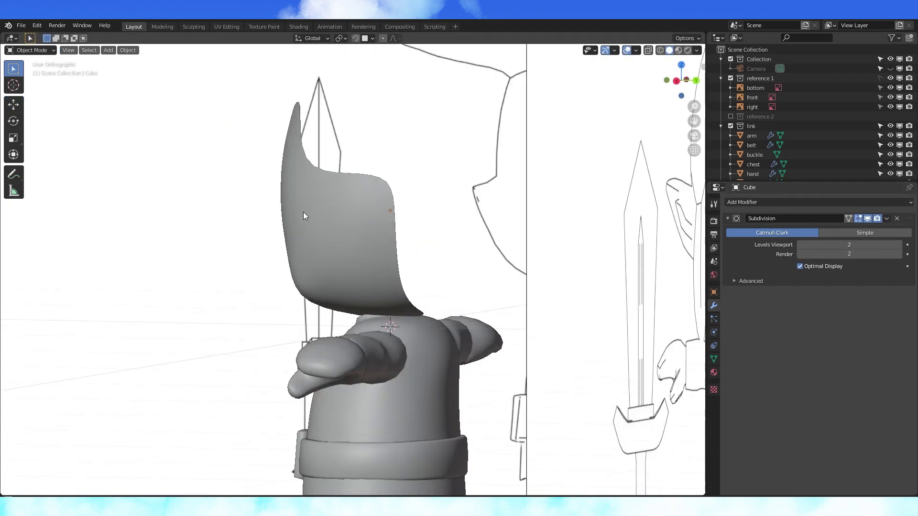
middle_drag(303, 212, 347, 210)
middle_drag(432, 195, 490, 195)
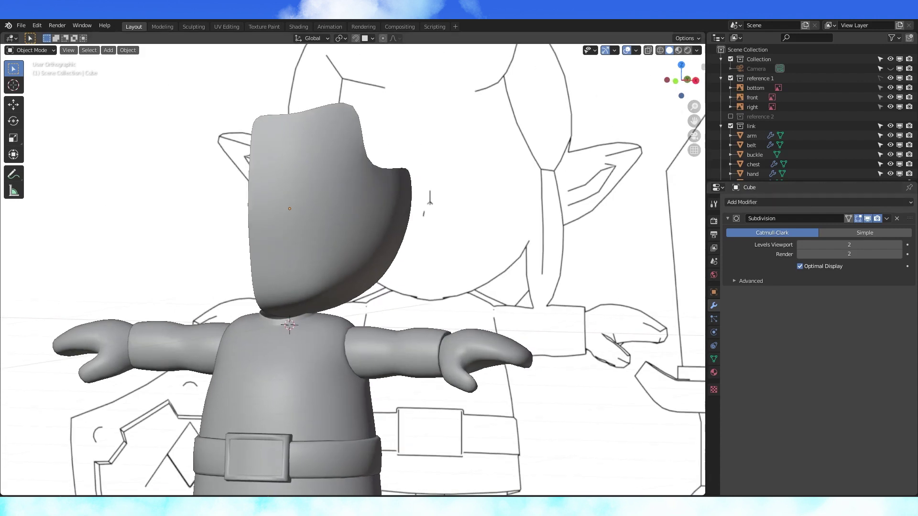
Add an X-axis Mirror modifier to the head and place it above the Subdivision modifier
key(KP_1)
click(850, 203)
click(719, 297)
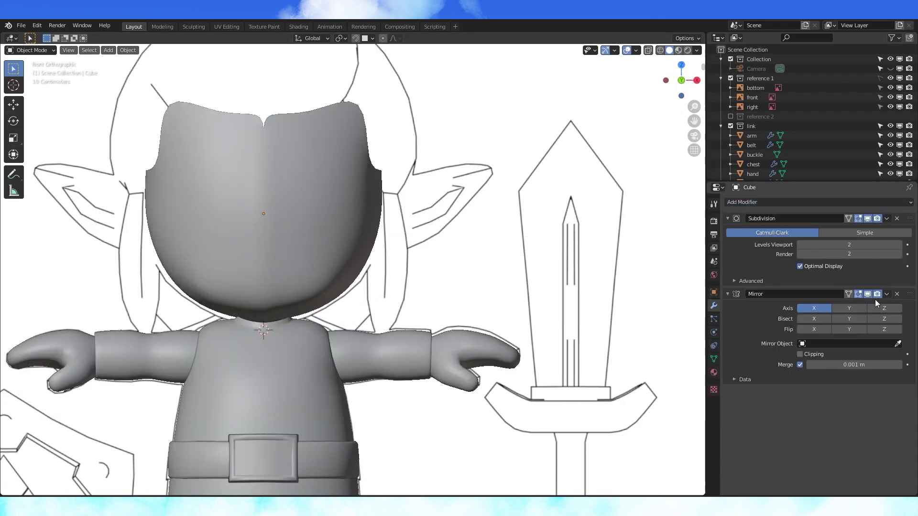
drag(910, 296, 910, 219)
Move the jaw corner vertices forward and down in side wireframe view to match the reference chin line
scroll(364, 181, down, 2)
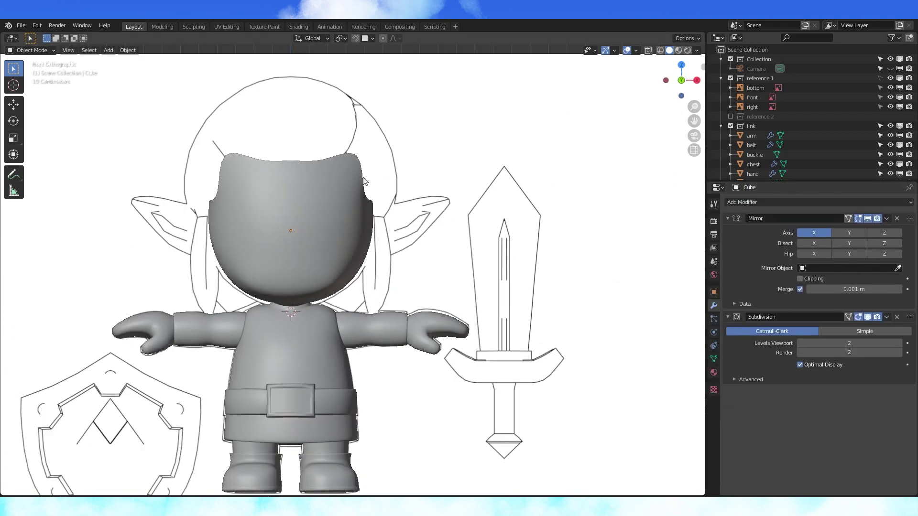
scroll(439, 200, up, 2)
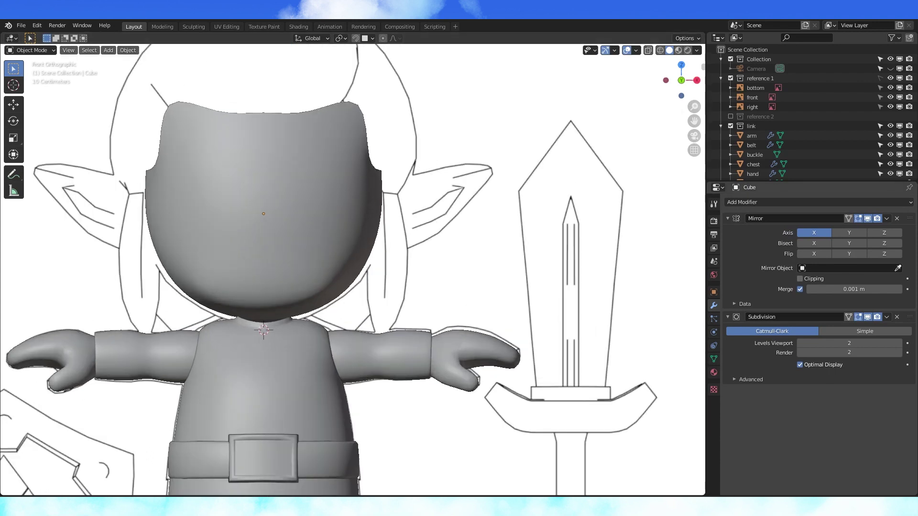
key(Tab)
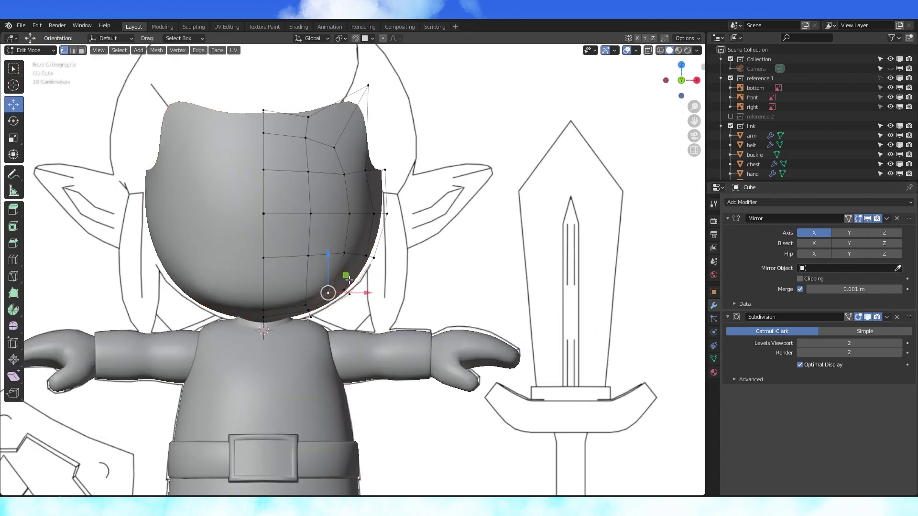
scroll(381, 285, up, 2)
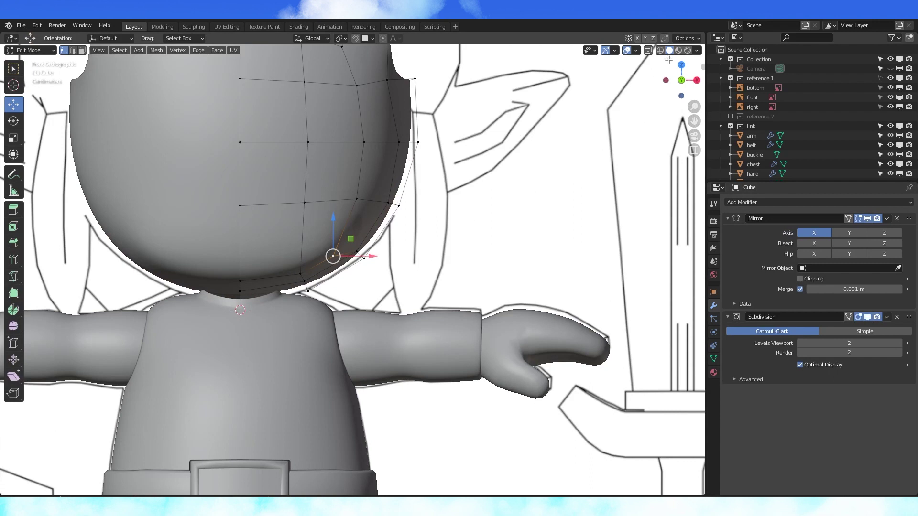
key(KP_3)
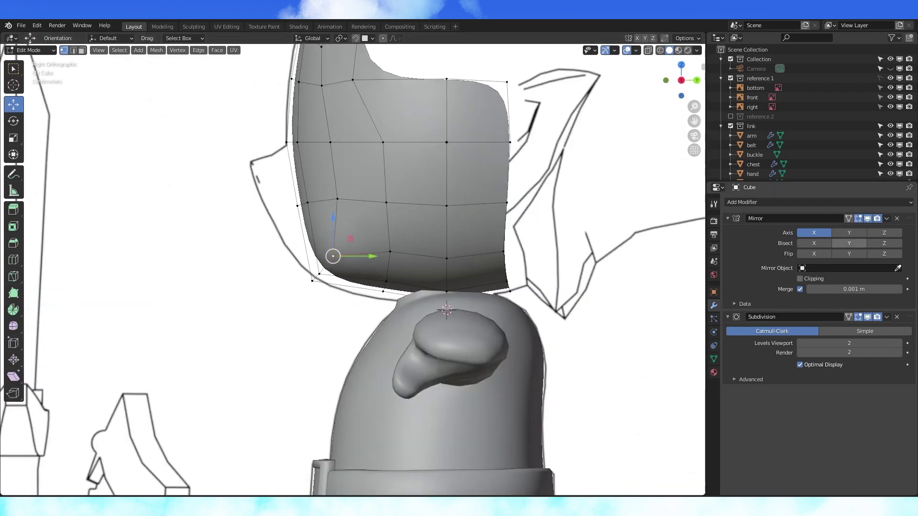
scroll(353, 268, up, 1)
key(shift+z)
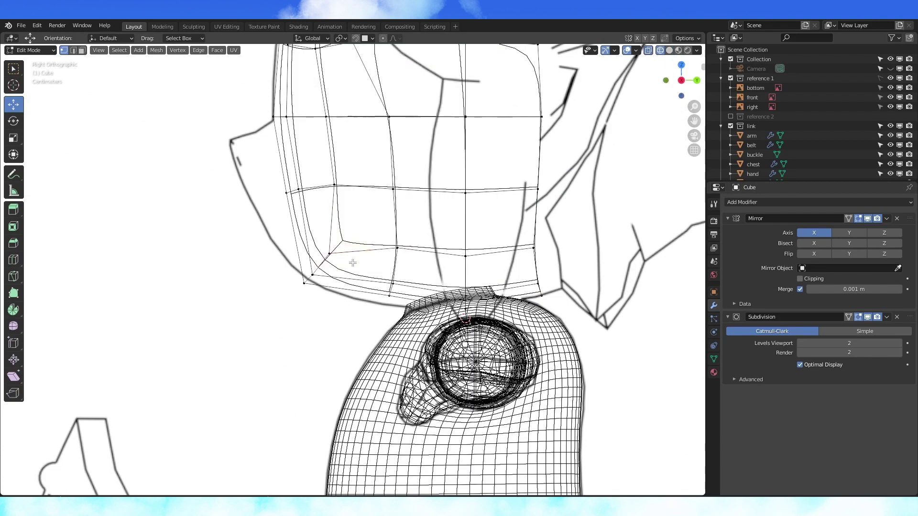
key(g)
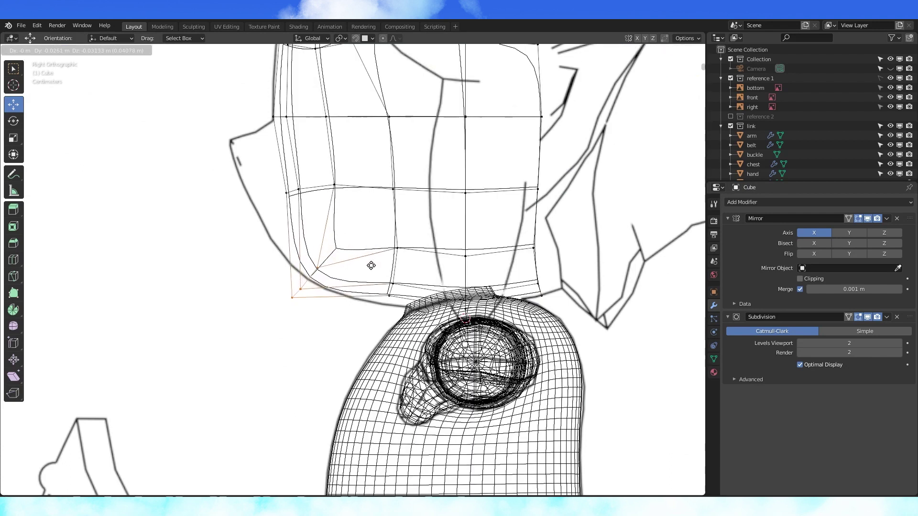
click(371, 266)
Move the vertices on the underside of the chin slightly down onto the reference line and clear the selection
drag(383, 274, 410, 300)
key(g)
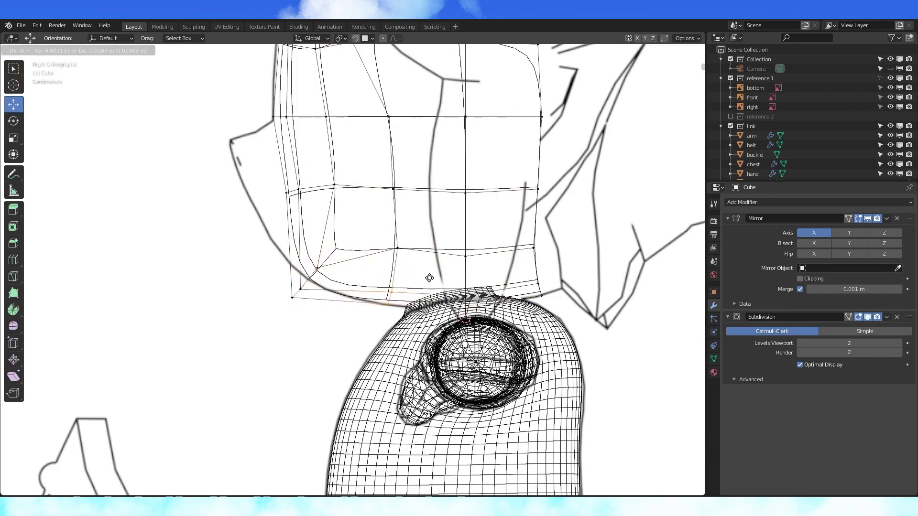
click(428, 283)
scroll(430, 292, down, 1)
shift+middle_drag(461, 261, 426, 329)
key(alt+a)
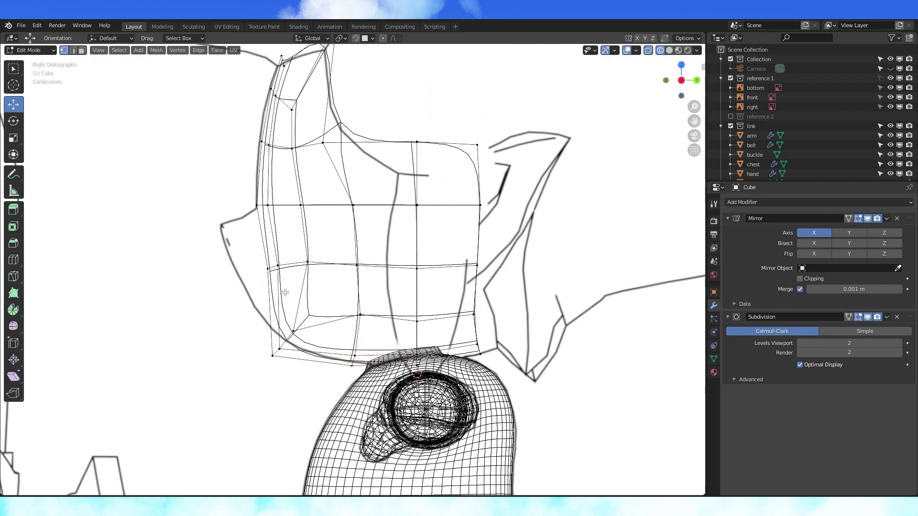
Move the front face vertices of the head forward by about 0.011 m in side view, toward the reference face line
key(a)
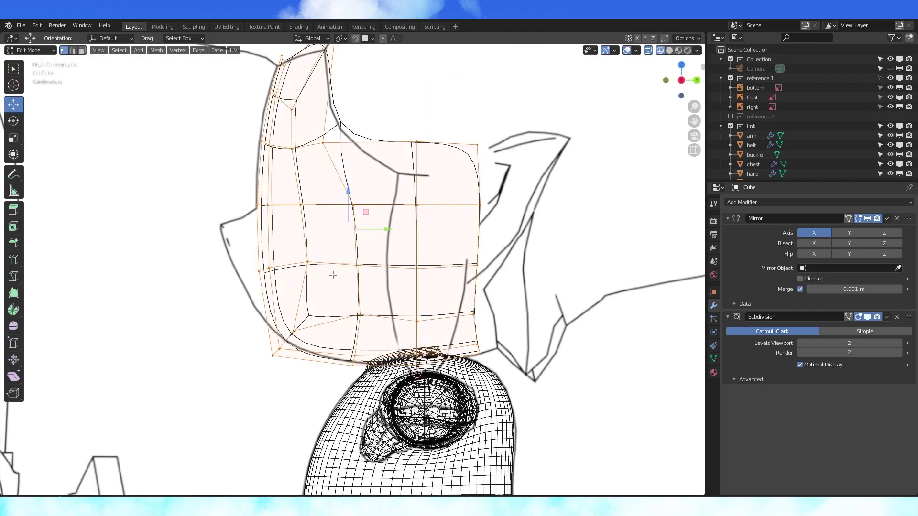
key(Tab)
shift+scroll(334, 279, up, 2)
key(Tab)
click(669, 50)
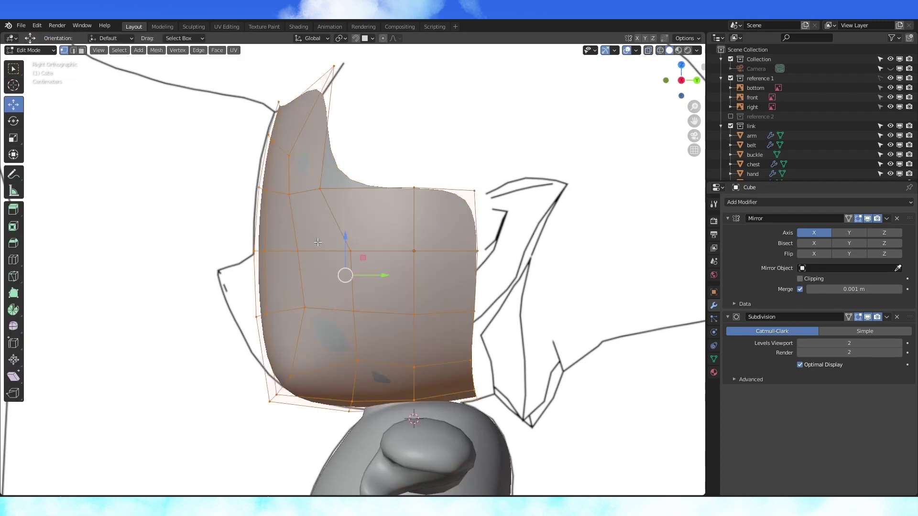
key(alt+a)
right_click(279, 104)
drag(308, 201, 306, 199)
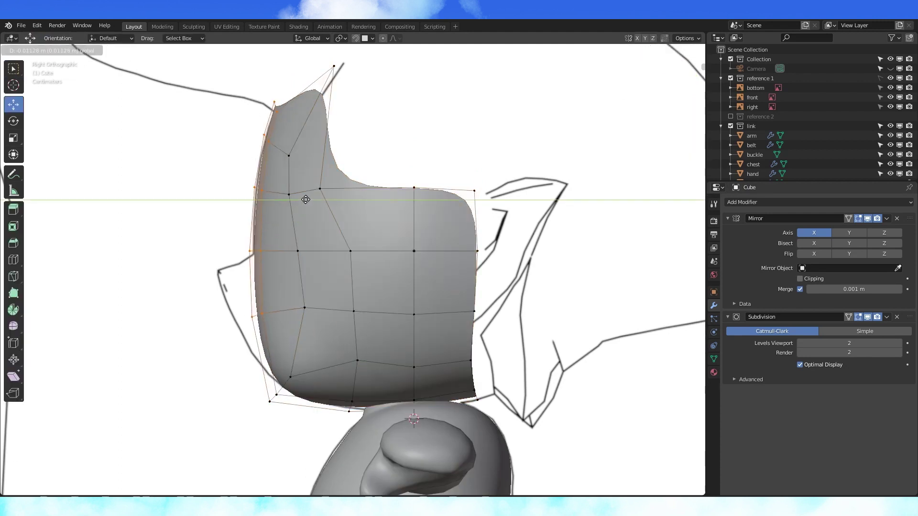
Move the vertices at the head's lower back edge backward in side view to meet the reference line behind the neck
scroll(426, 332, down, 2)
key(Tab)
key(Tab)
scroll(426, 331, up, 1)
click(660, 51)
key(alt+a)
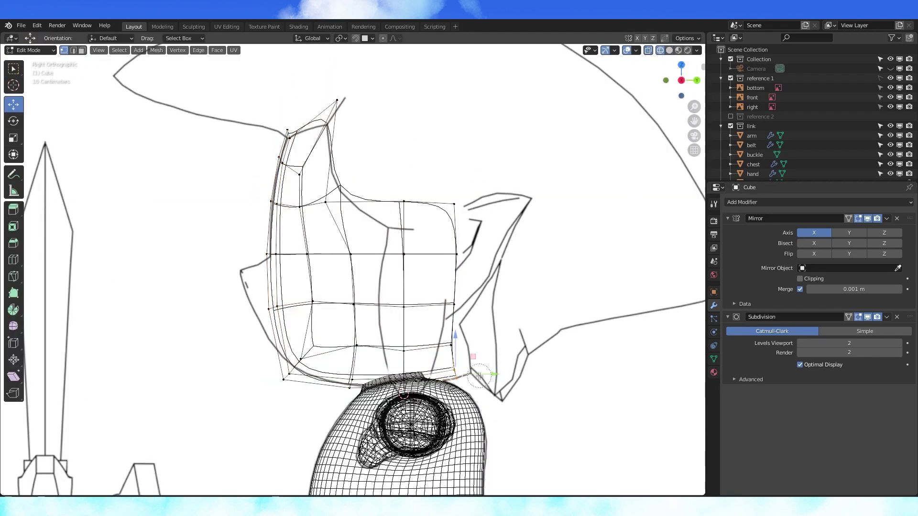
drag(488, 359, 508, 360)
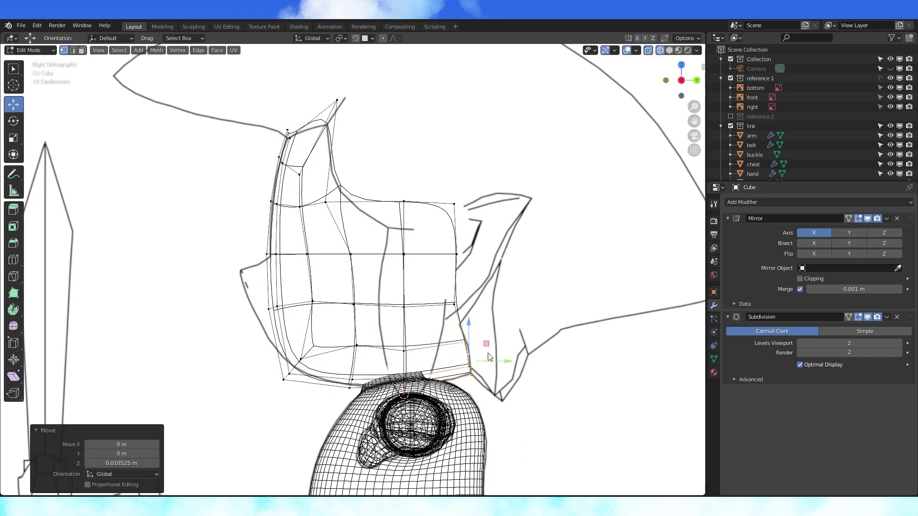
key(shift+z)
shift+middle_drag(508, 360, 489, 340)
click(660, 50)
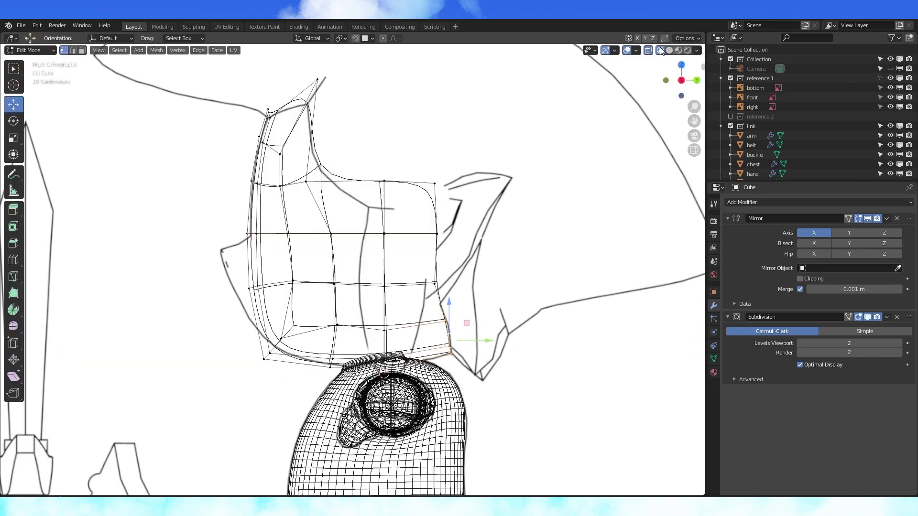
Move the lower cheek and jaw vertices outward in front view to match the reference face outline, and inspect the smoothed head
drag(381, 325, 365, 337)
key(KP_1)
key(Tab)
key(Tab)
drag(413, 325, 421, 324)
key(Tab)
key(Tab)
drag(390, 269, 423, 297)
drag(439, 281, 448, 279)
click(671, 50)
key(Tab)
middle_drag(574, 181, 469, 268)
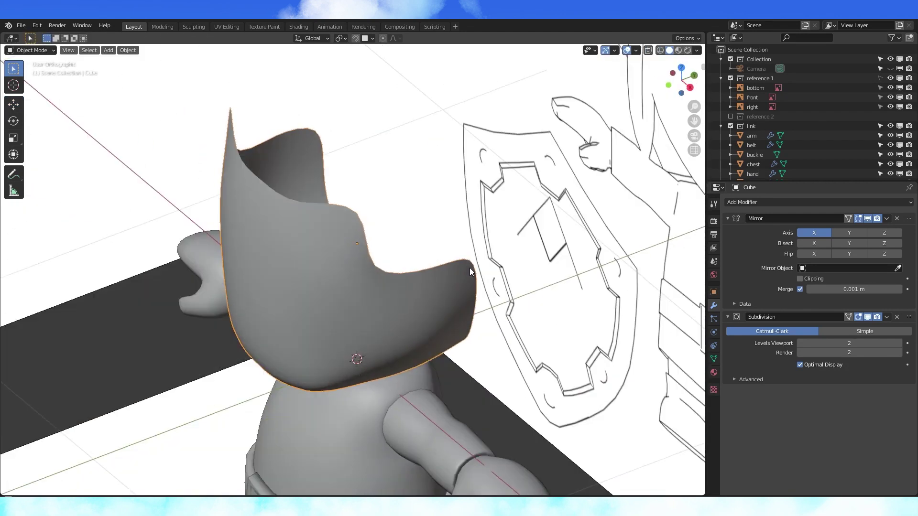
Raise the vertices on the chin's underside by about 0.018 m to smooth the transition above the neck
key(KP_1)
key(Tab)
click(328, 400)
drag(347, 383, 352, 372)
middle_drag(445, 363, 354, 366)
drag(373, 391, 376, 392)
middle_drag(382, 373, 412, 354)
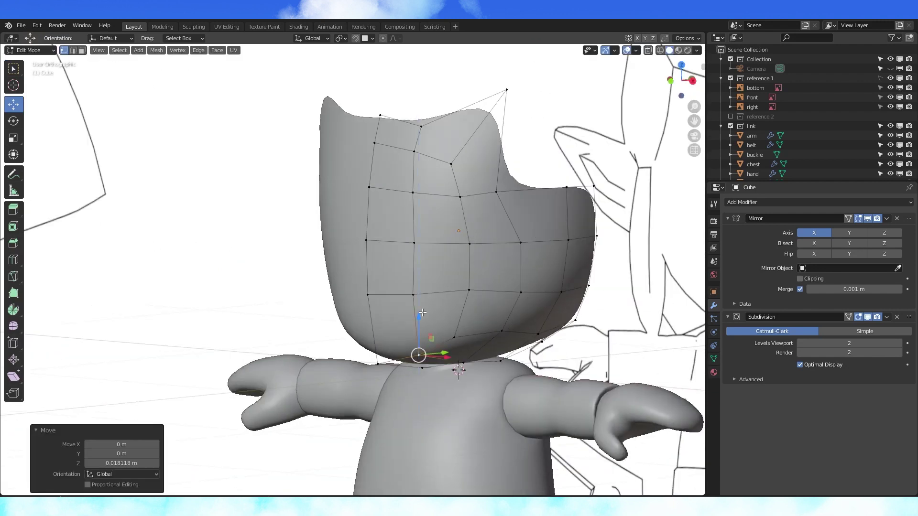
Set the head's Subdivision viewport level to 1 and compare the wireframe with the front reference
key(KP_1)
click(660, 50)
key(Tab)
scroll(411, 268, up, 1)
click(850, 319)
key(Tab)
click(800, 344)
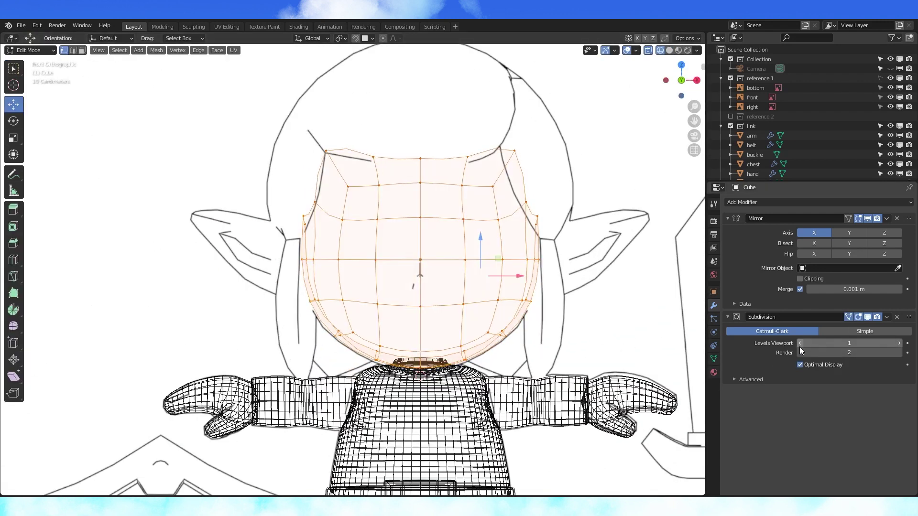
Apply the Mirror modifier and then the Subdivision modifier on the head
key(Tab)
click(728, 218)
click(887, 218)
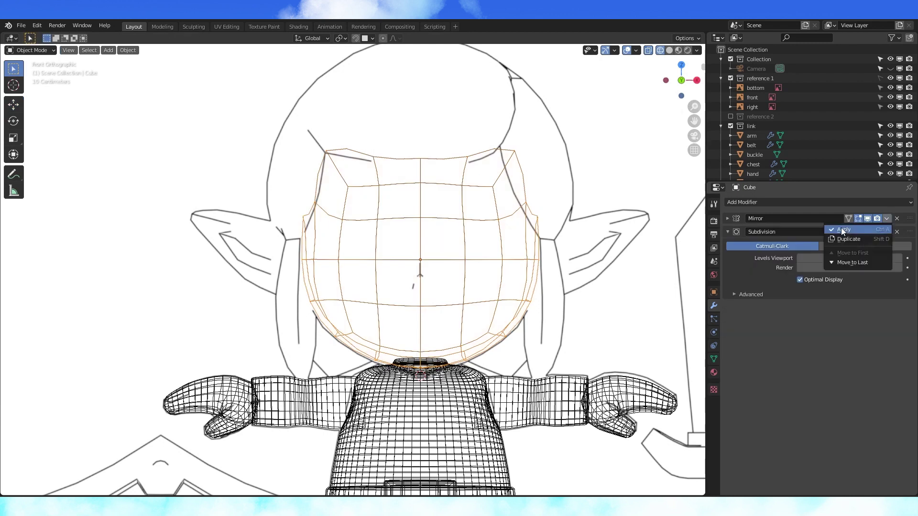
click(842, 229)
click(862, 231)
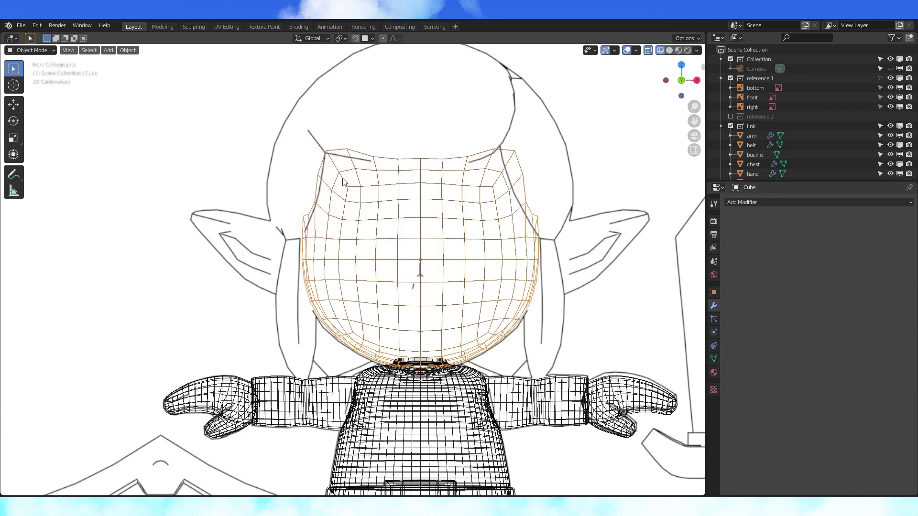
Delete the negative-X half of the head mesh, keeping the centre line vertices
key(Tab)
drag(410, 392, 410, 392)
key(x)
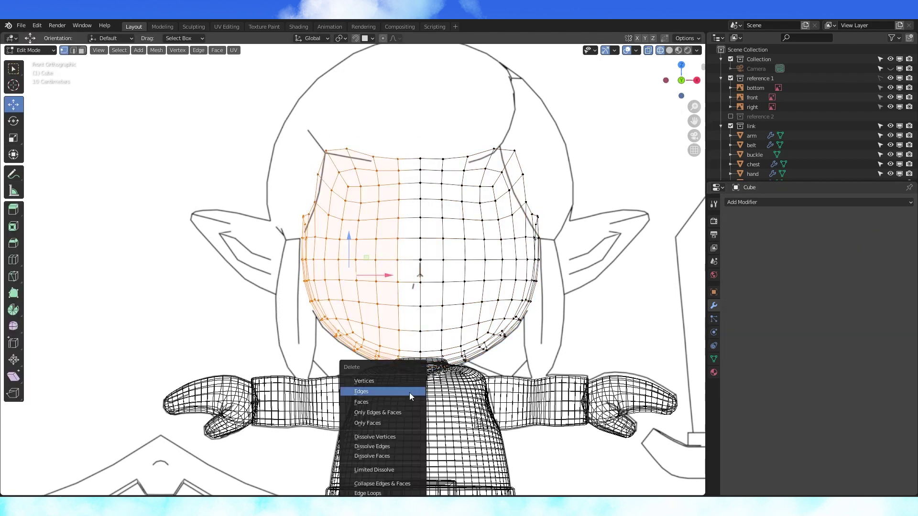
click(410, 392)
Add an X-axis Mirror modifier to the remaining half of the head
click(817, 202)
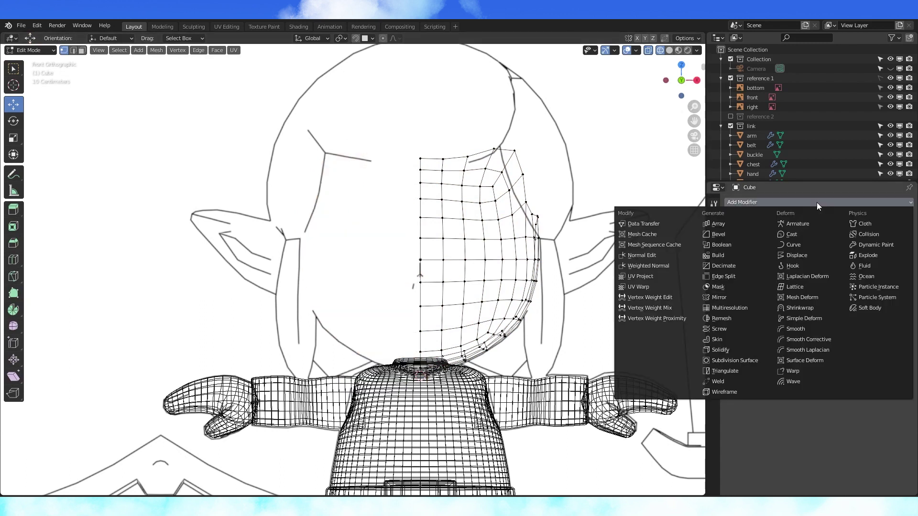
click(722, 297)
scroll(638, 255, down, 1)
key(Tab)
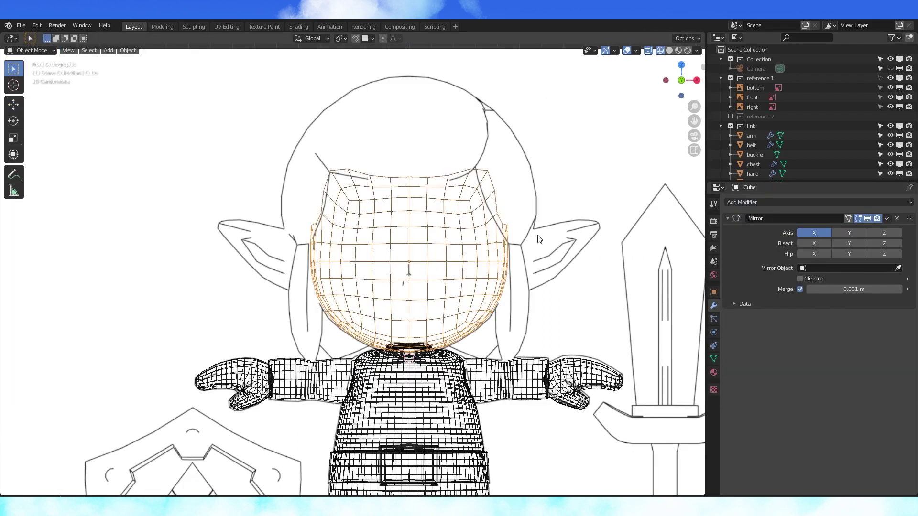
Pull the centre line vertices forward in side wireframe view to form the nose tip and the slope down to the chin
key(KP_3)
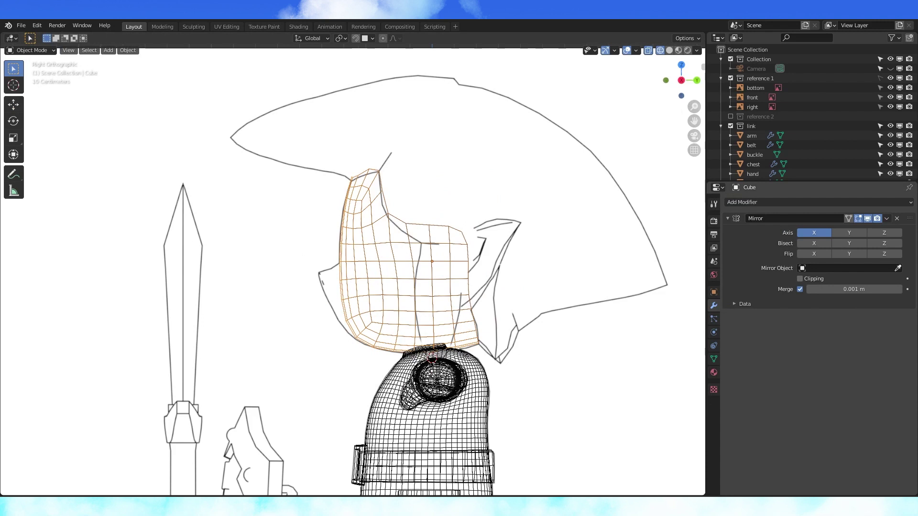
key(Tab)
scroll(354, 285, up, 5)
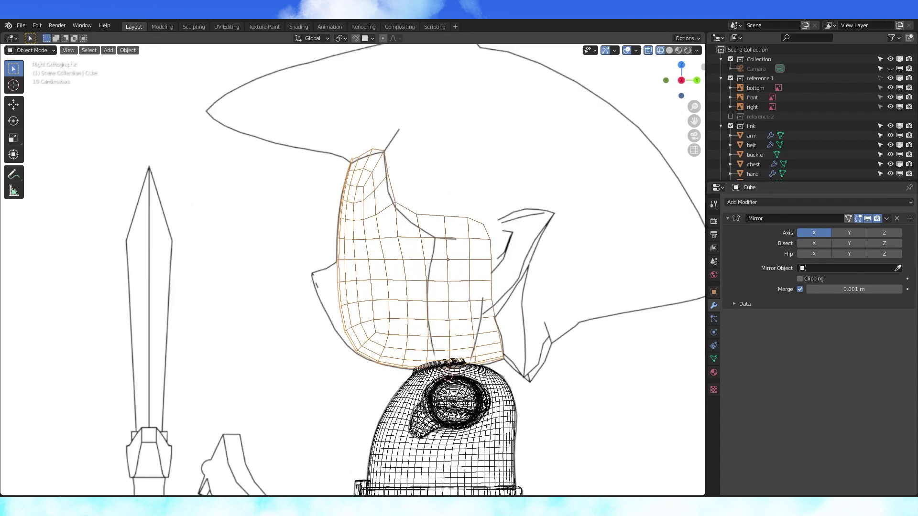
key(g)
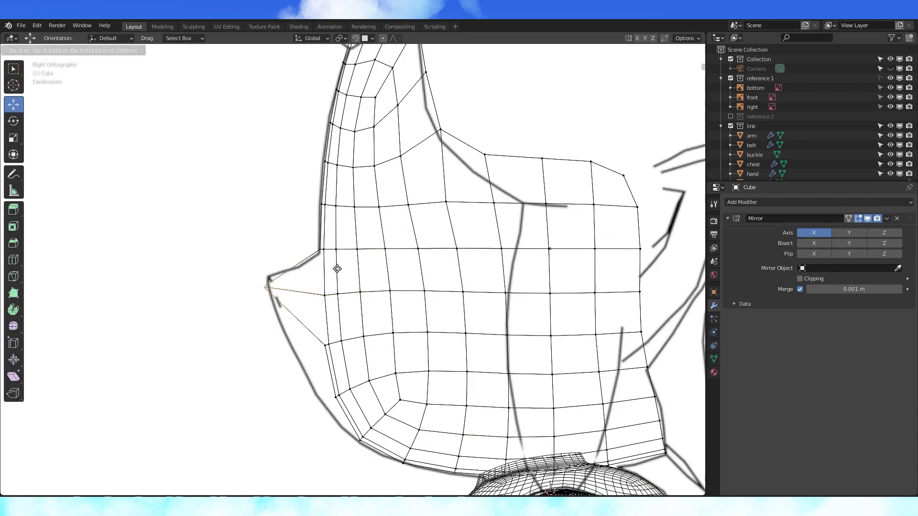
click(343, 261)
click(327, 346)
key(g)
click(346, 336)
click(335, 397)
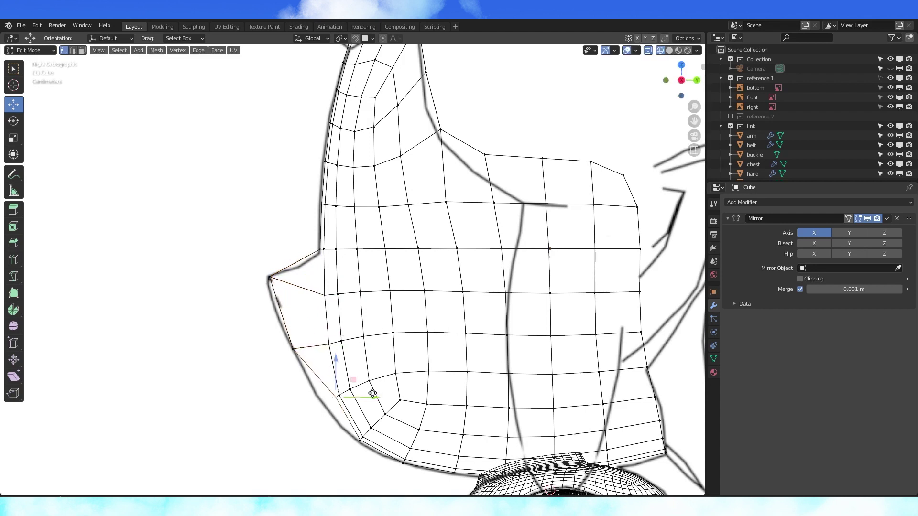
key(g)
click(362, 401)
Move the vertices beside the centre line below the nose forward so they follow the new nose and chin slope
click(325, 296)
key(g)
click(412, 289)
click(329, 344)
key(g)
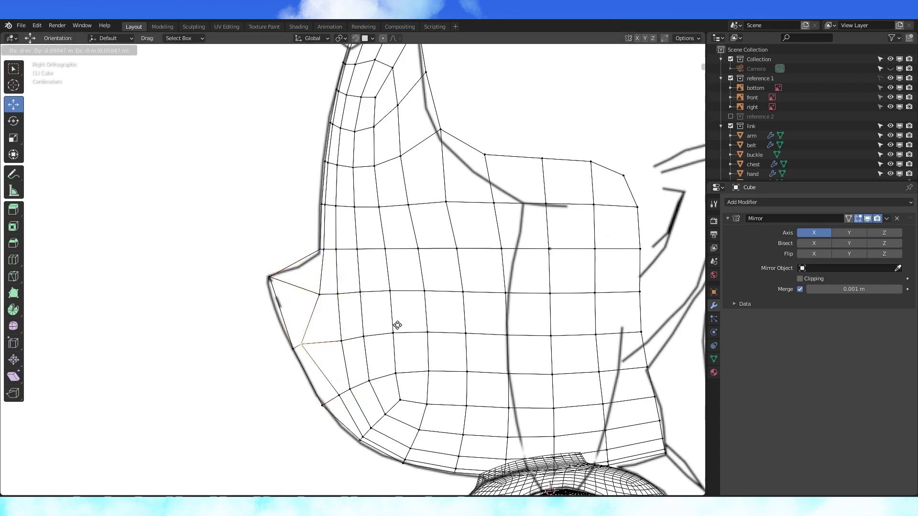
click(395, 326)
click(339, 395)
click(372, 389)
Add edge loops with Loop Cut beside the face's centre line and across the nose area
key(KP_1)
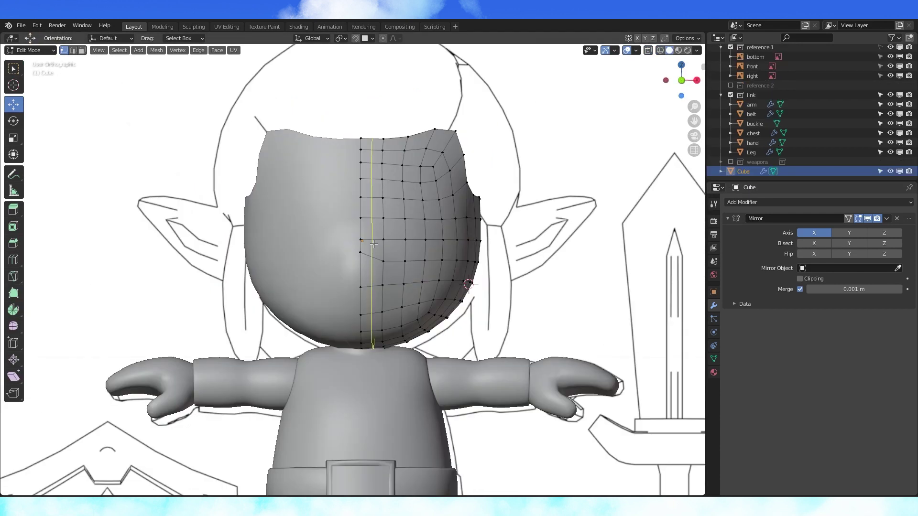
click(374, 244)
middle_drag(374, 244, 334, 269)
key(ctrl+r)
click(352, 274)
Move the new vertices just below the nose tip about 0.007 m forward in side view onto the reference line
key(KP_3)
click(325, 261)
shift+click(352, 266)
key(g)
click(366, 239)
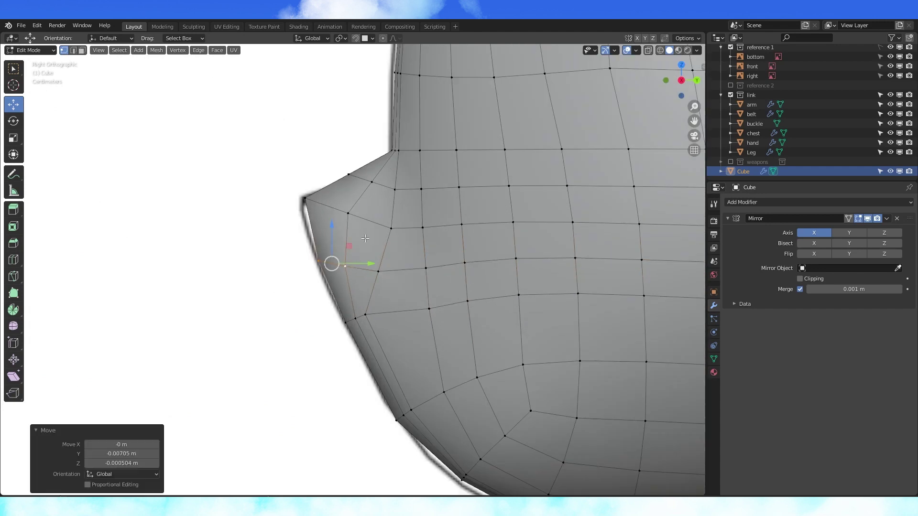
Add a Subdivision Surface modifier to the head and show the mesh in wireframe
key(shift+z)
click(819, 203)
click(684, 361)
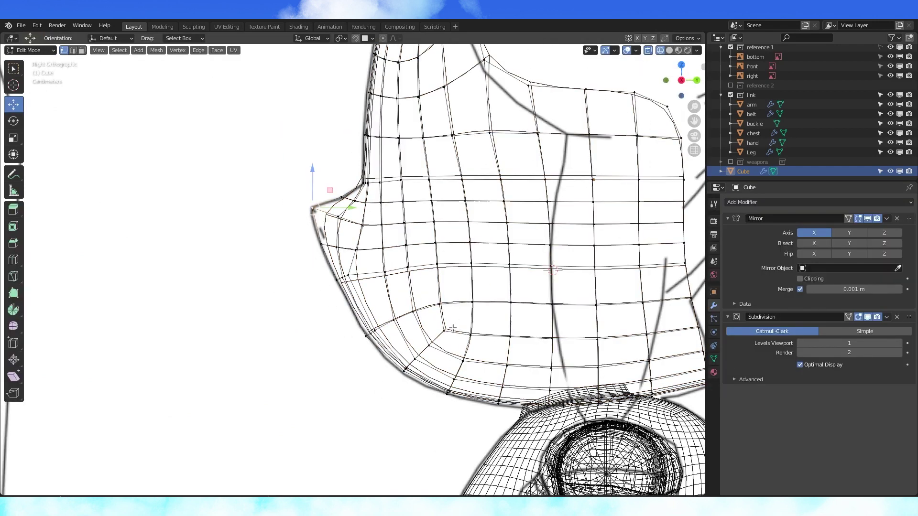
Move the vertices between the nose and the chin in side view to fit the smoothed surface to the reference profile
shift+middle_drag(453, 329, 424, 306)
drag(329, 307, 474, 395)
key(g)
click(399, 308)
key(g)
click(464, 397)
shift+middle_drag(457, 276, 435, 386)
scroll(431, 377, down, 1)
key(Tab)
scroll(326, 319, up, 6)
key(Tab)
Set the Subdivision viewport level to 0 and cut new edges around the side of the nose with the Knife tool
key(ctrl+0)
middle_drag(373, 314, 418, 326)
scroll(418, 326, down, 1)
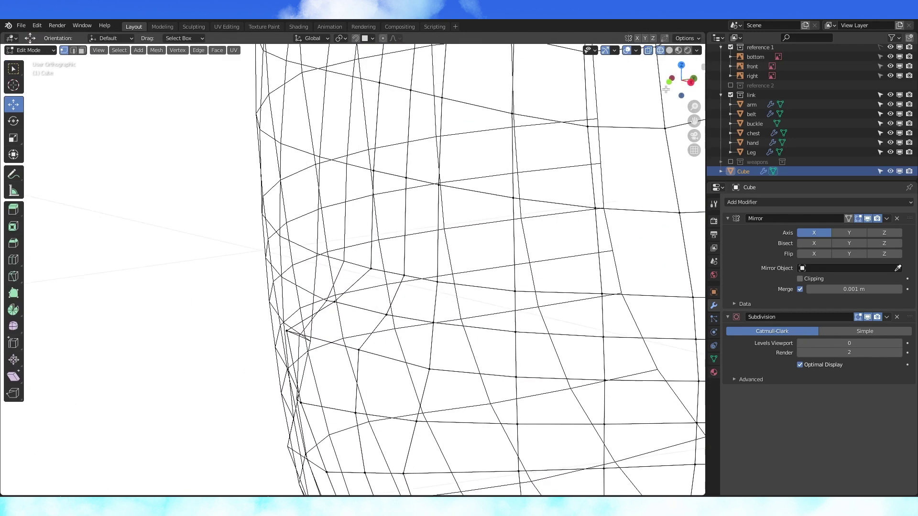
key(shift+z)
middle_drag(666, 90, 456, 250)
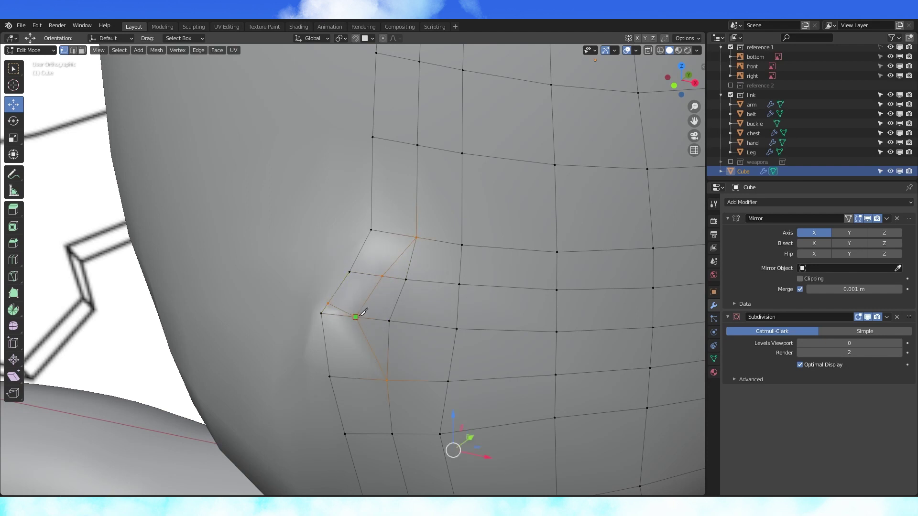
click(324, 331)
key(Return)
Set the Subdivision viewport level to 1 and move the nose tip vertices and those below onto the side reference outline
key(KP_3)
key(Tab)
click(893, 343)
scroll(287, 268, up, 4)
shift+middle_drag(267, 253, 356, 204)
key(Tab)
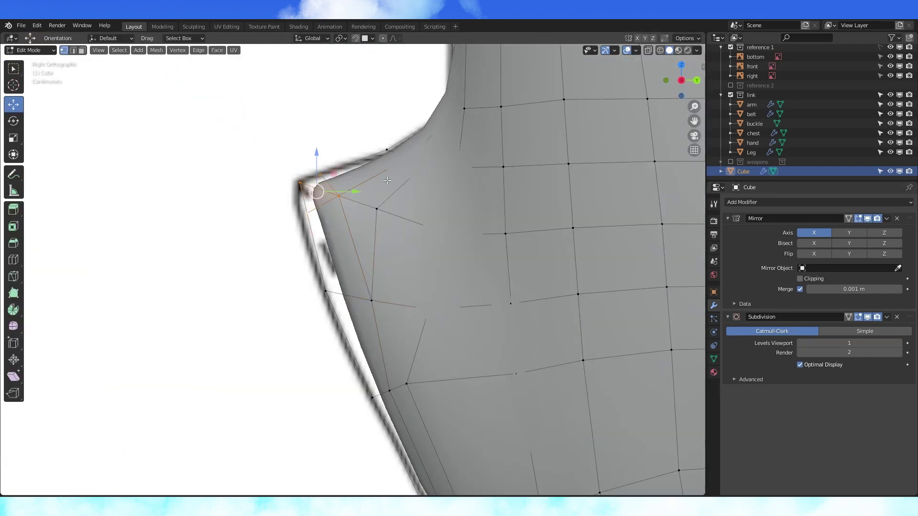
key(g)
click(373, 179)
drag(303, 270, 398, 311)
key(g)
drag(356, 376, 398, 411)
key(g)
Reposition the vertices beside the nose and on the cheek in top wireframe view to match the tapered reference outline
key(KP_7)
key(shift+z)
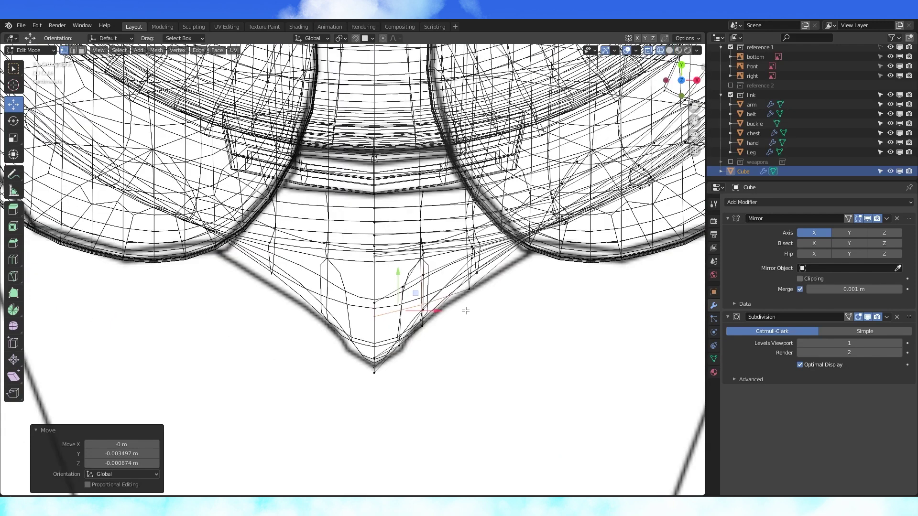
scroll(466, 310, up, 2)
drag(471, 313, 440, 363)
shift+drag(433, 366, 406, 392)
key(g)
drag(504, 310, 550, 265)
key(g)
click(572, 243)
Move the cheek vertices beside the nose about 0.012 m forward along Y and fine-tune them in side view
mouse_move(607, 268)
middle_down()
mouse_move(610, 233)
mouse_move(626, 206)
middle_up()
click(618, 221)
key(KP_7)
key(shift+z)
drag(620, 185, 625, 202)
middle_drag(615, 248, 600, 209)
scroll(600, 209, down, 1)
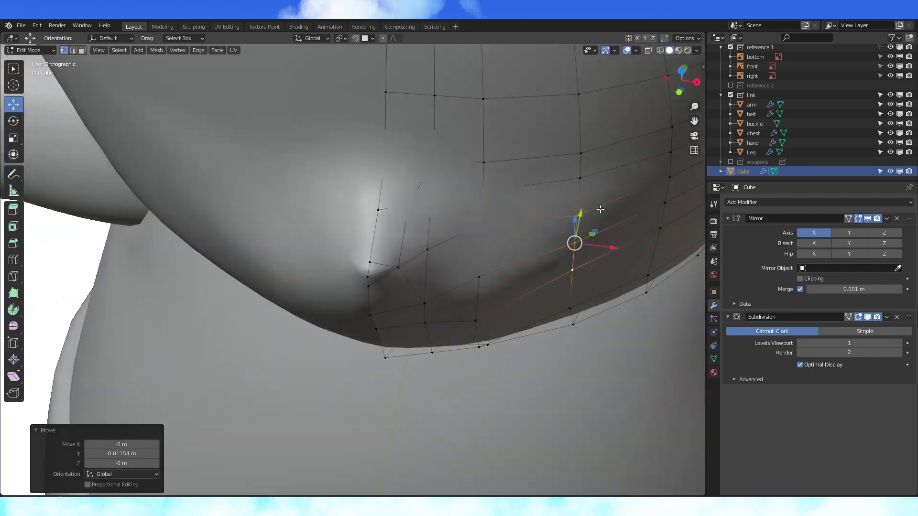
key(KP_3)
drag(617, 210, 621, 210)
Adjust the height of the lower jaw vertex in front wireframe view to the reference outline and inspect the smoothed face
key(Tab)
scroll(574, 220, down, 6)
middle_drag(467, 239, 500, 266)
key(KP_1)
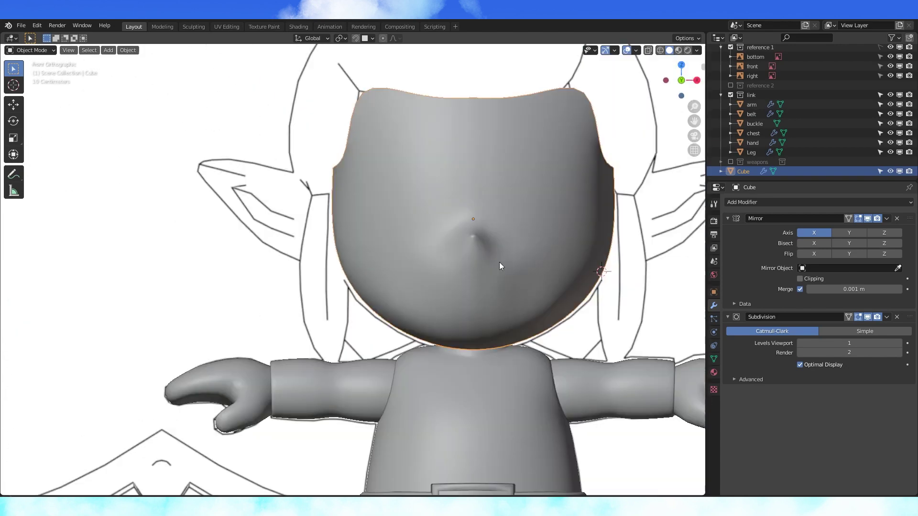
key(Tab)
key(shift+z)
scroll(499, 267, up, 2)
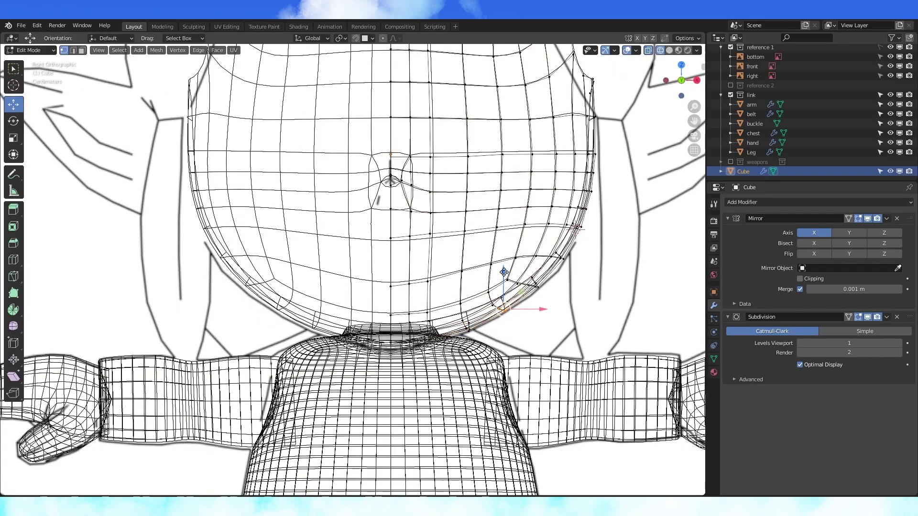
key(shift+z)
key(Tab)
scroll(574, 258, down, 4)
middle_drag(569, 258, 576, 236)
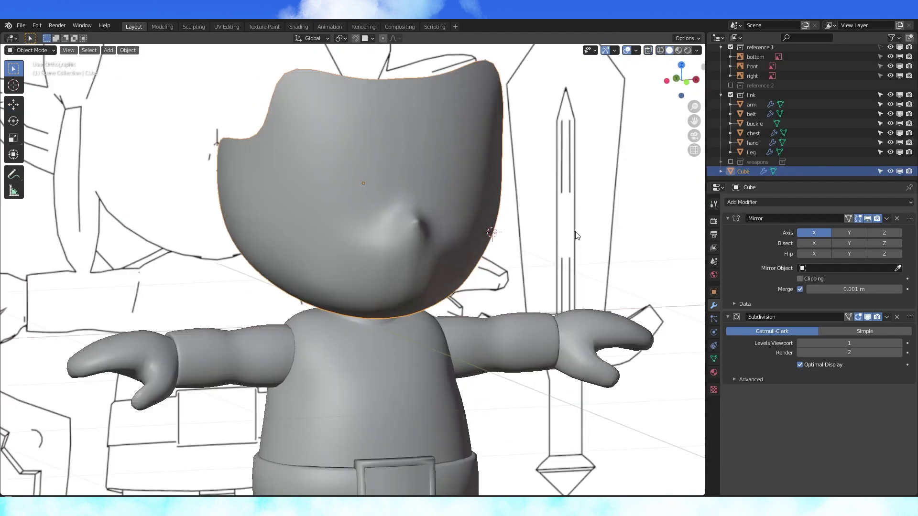
Turn on proportional editing, nudge the forehead vertices forward onto the side reference line, and inspect the head's shape
key(KP_3)
scroll(412, 268, up, 5)
key(Tab)
key(shift+z)
key(c)
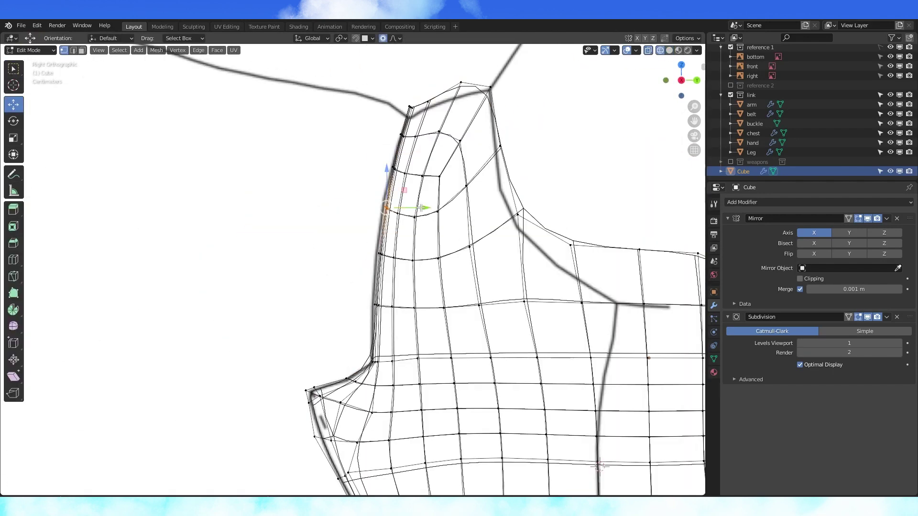
drag(421, 208, 419, 208)
click(380, 254)
drag(417, 253, 416, 253)
key(shift+z)
middle_drag(404, 351, 424, 330)
key(Tab)
scroll(403, 272, down, 4)
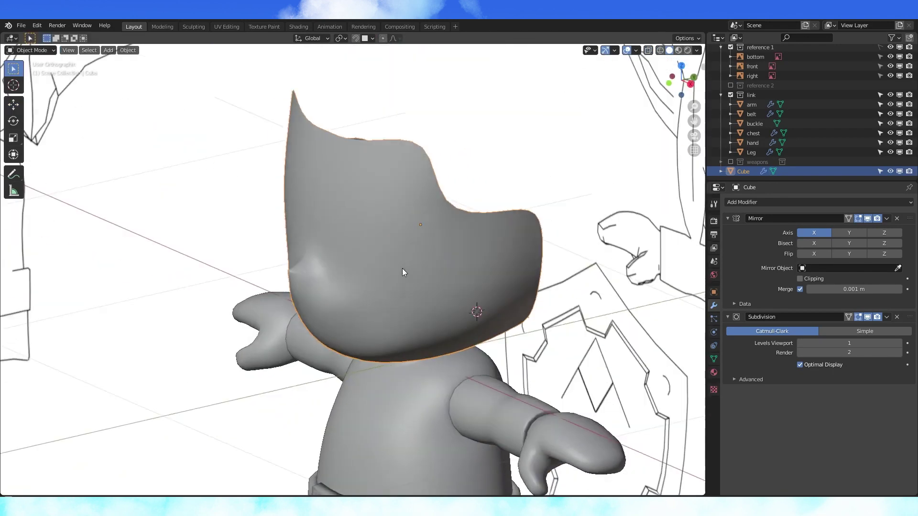
Set the head's Subdivision viewport level to 0 and slide the vertex on the side of the nose with proportional editing
scroll(404, 271, up, 6)
key(Tab)
click(390, 263)
middle_drag(420, 260, 483, 274)
key(shift+z)
click(801, 343)
key(shift+z)
drag(438, 272, 459, 262)
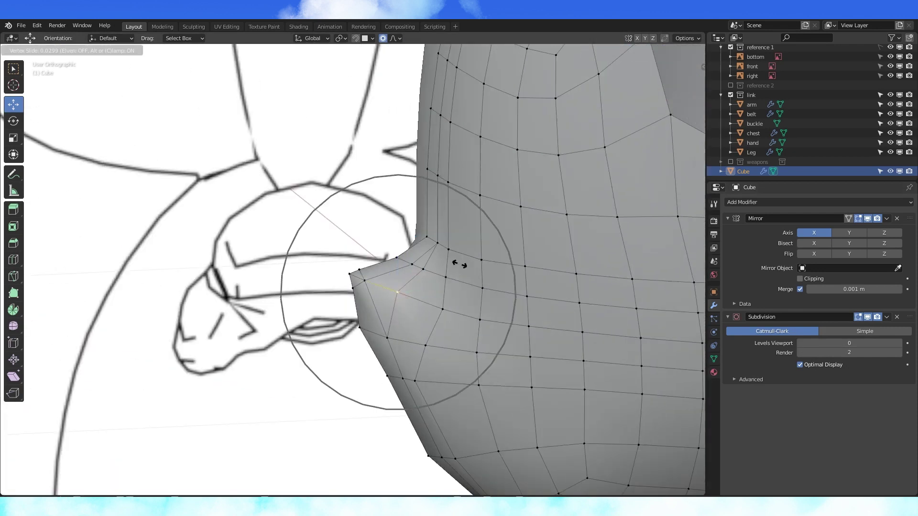
Reposition the vertices beside and below the nose in top and side views to smooth its transition into the cheek
middle_drag(459, 263, 488, 256)
key(KP_7)
click(406, 336)
drag(407, 306, 406, 301)
middle_drag(406, 301, 407, 272)
key(KP_3)
key(o)
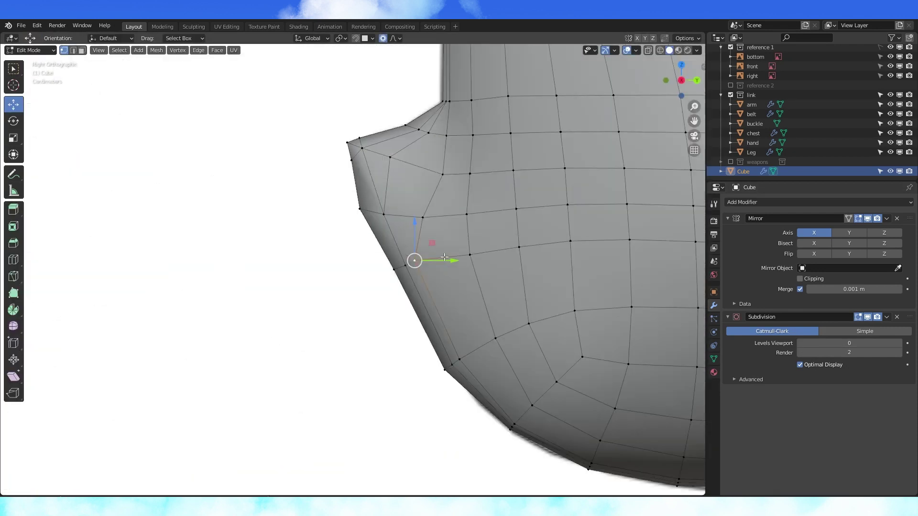
drag(445, 261, 450, 260)
click(421, 217)
drag(452, 217, 454, 218)
click(443, 174)
drag(401, 204, 398, 204)
Restore the head's Subdivision viewport level to 1 and inspect the smoothed face in object mode
click(899, 343)
key(Tab)
key(Tab)
middle_drag(383, 254, 466, 278)
key(Tab)
key(KP_1)
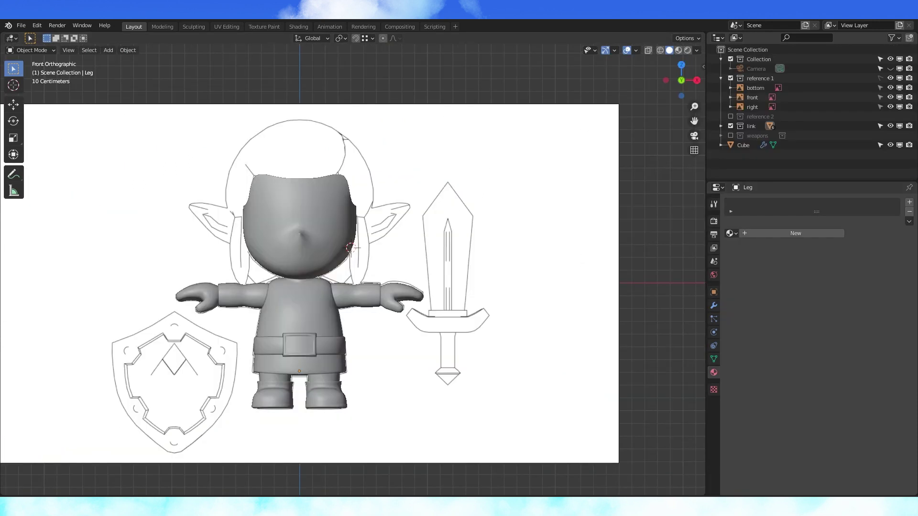
Hide the link collection, add a cube at the side of the head, and scale it down in edit mode for the ear
scroll(435, 250, up, 1)
click(731, 126)
scroll(435, 250, up, 4)
scroll(434, 250, down, 1)
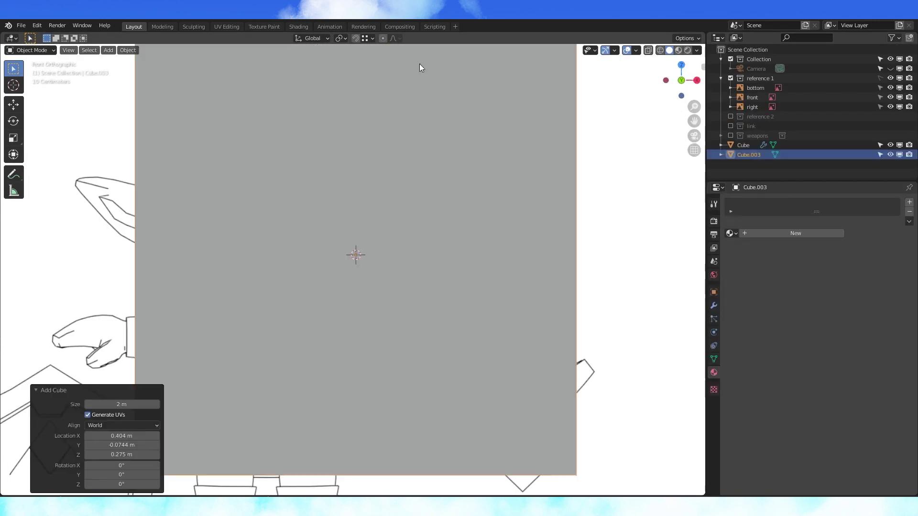
key(Tab)
scroll(516, 215, down, 2)
scroll(516, 215, up, 1)
key(s)
click(398, 230)
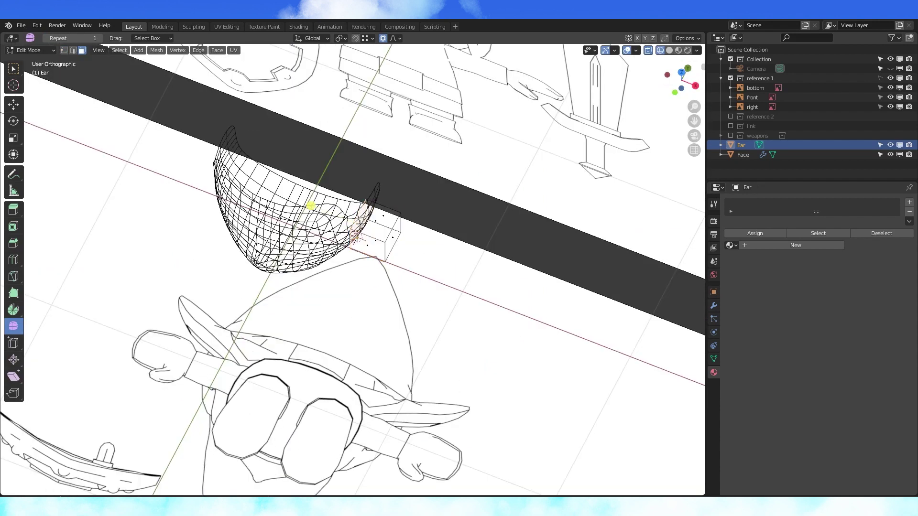
Angle the ear cube along the top-view ear reference at the head's side and extend its outer face to the ear tip
key(x)
click(329, 135)
key(a)
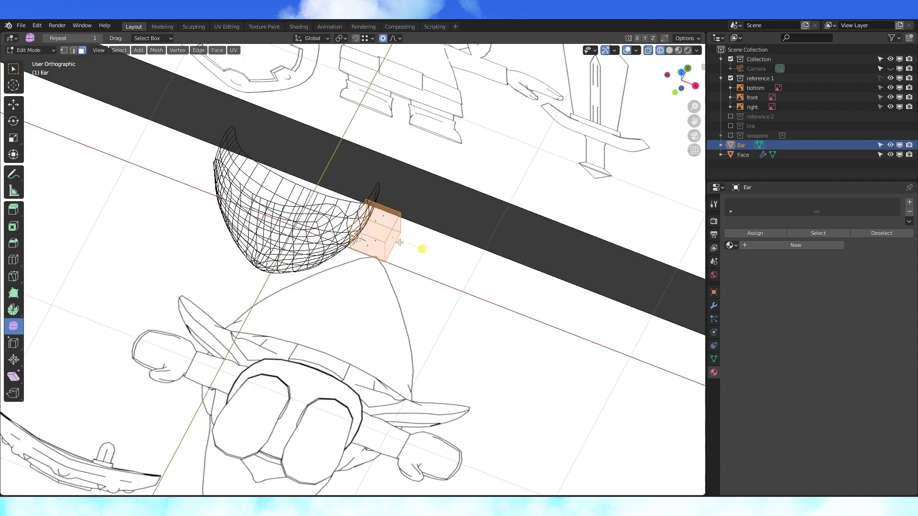
key(KP_7)
scroll(403, 289, up, 2)
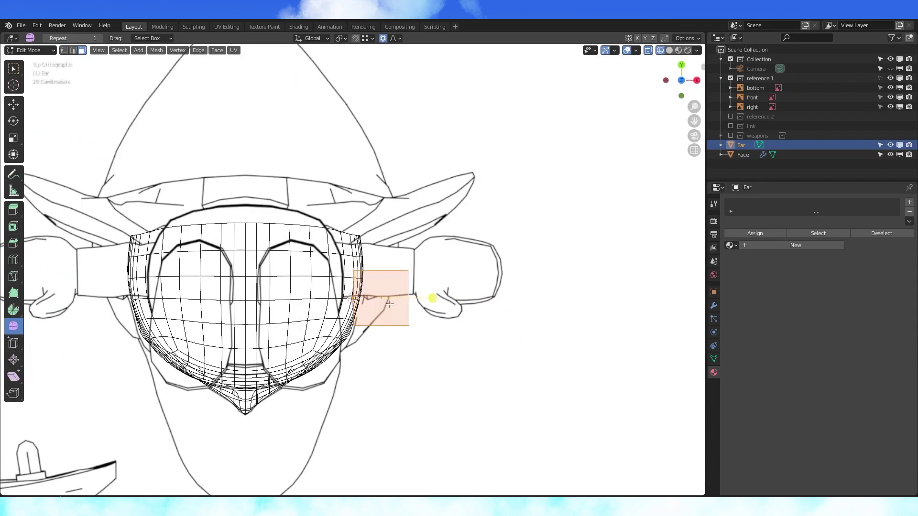
click(383, 247)
click(439, 190)
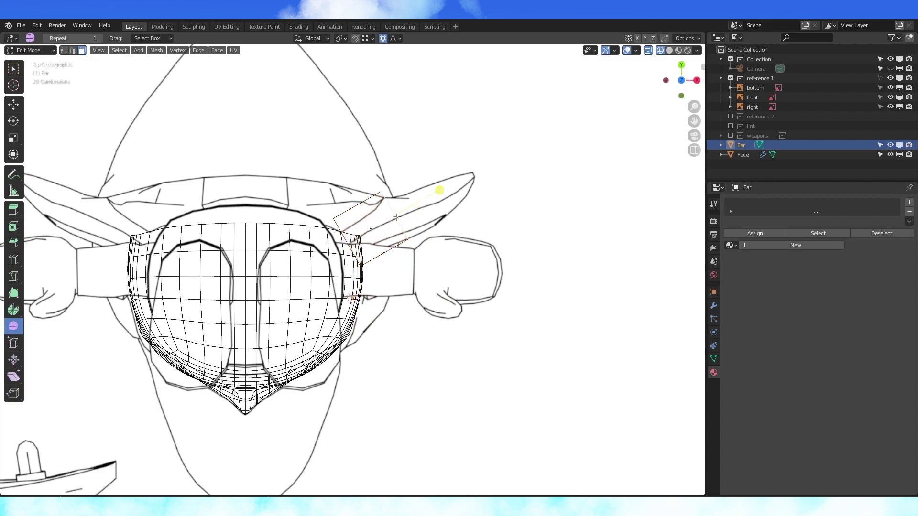
key(g)
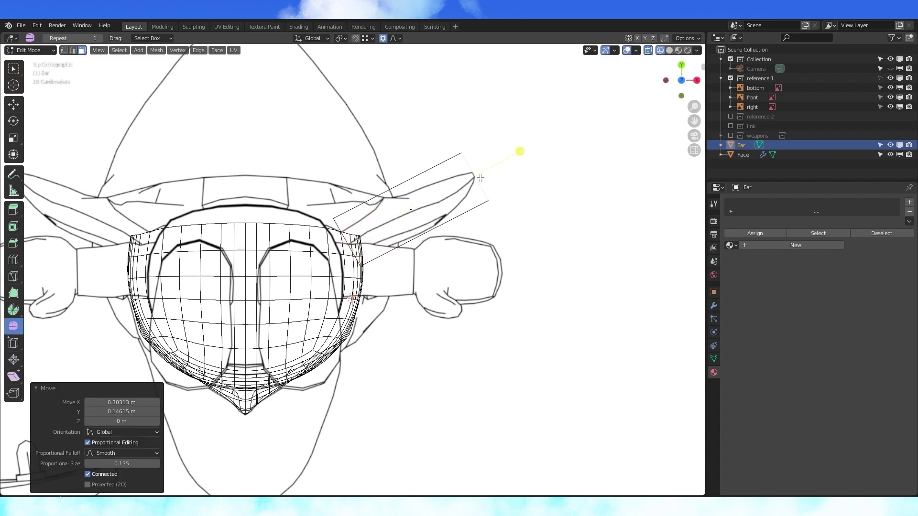
Tilt the ear block in front view to follow the reference ear's slope and shrink its outer face at the tip
key(KP_1)
shift+middle_drag(535, 164, 492, 205)
key(r)
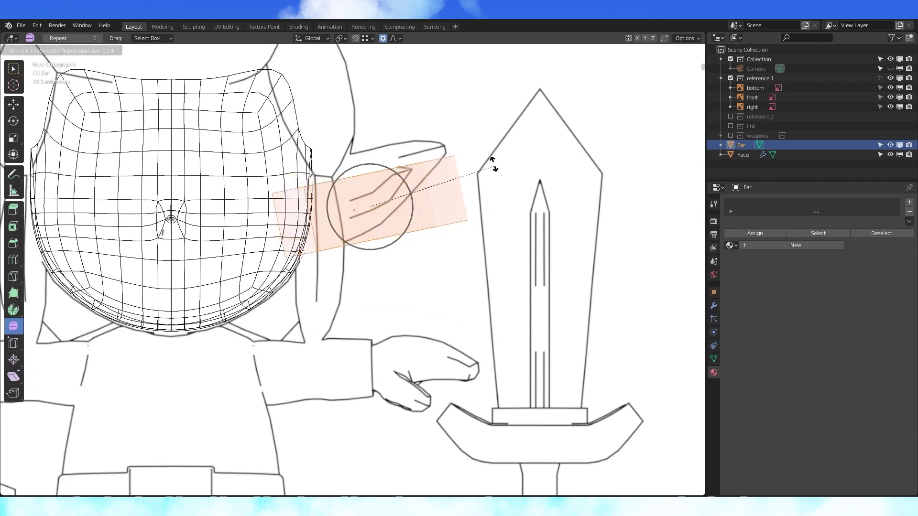
click(481, 144)
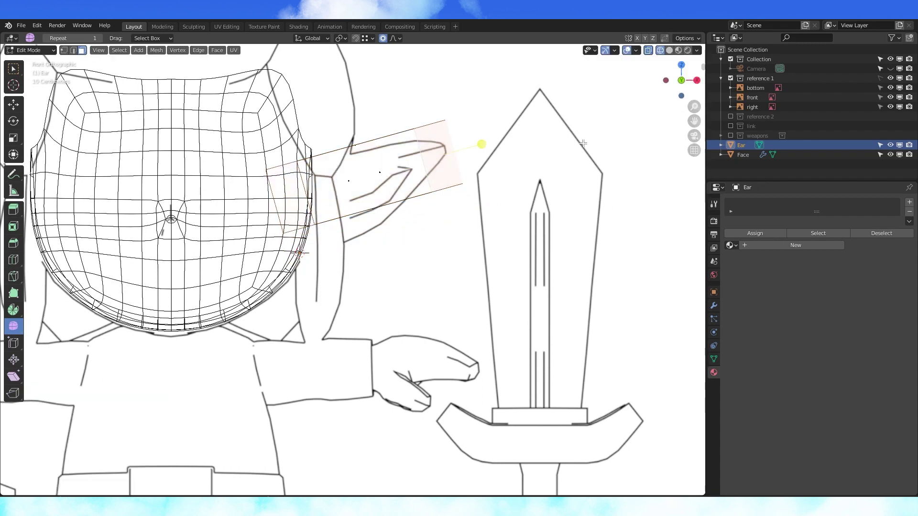
click(480, 139)
Move the ear's base and middle vertices in front wireframe view toward the reference outline
key(1)
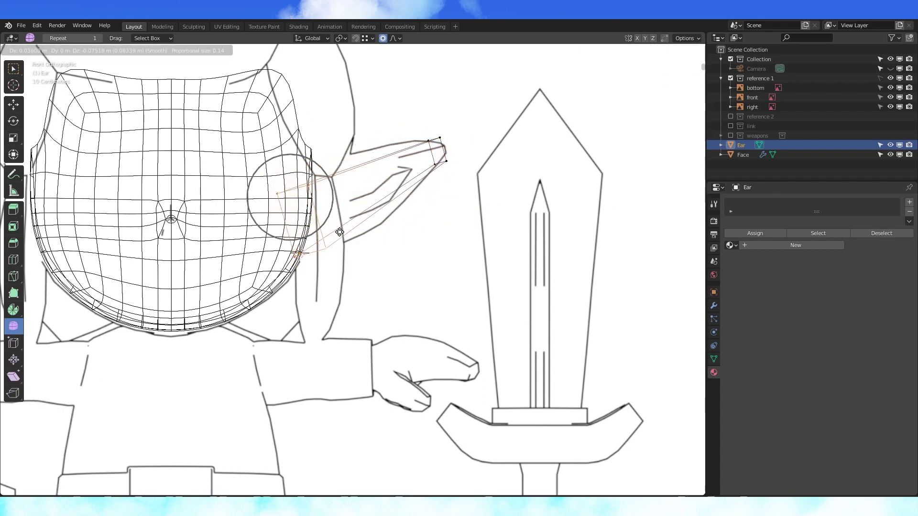
click(342, 231)
click(350, 186)
click(363, 166)
shift+click(340, 172)
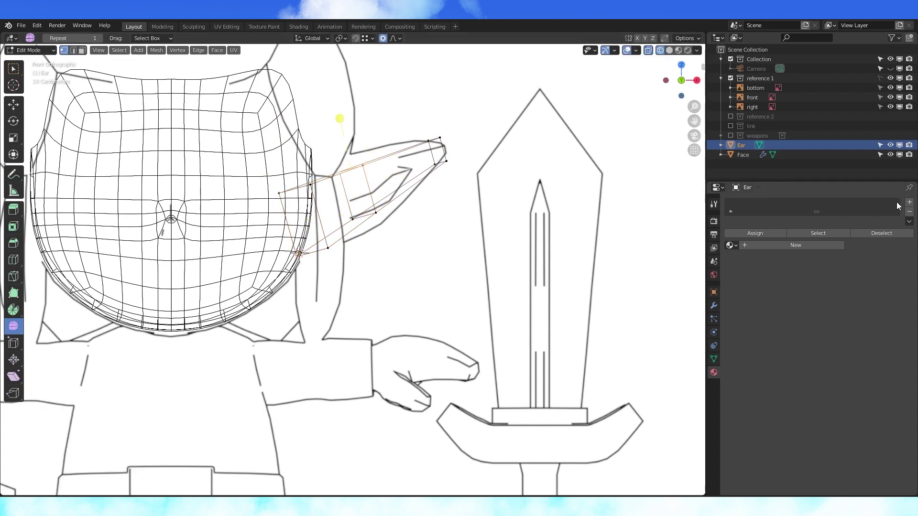
Add a Subdivision modifier with Optimal Display off to the ear and nudge its lower vertices in front view
click(865, 203)
click(789, 349)
key(g)
click(800, 266)
key(g)
click(366, 213)
key(KP_7)
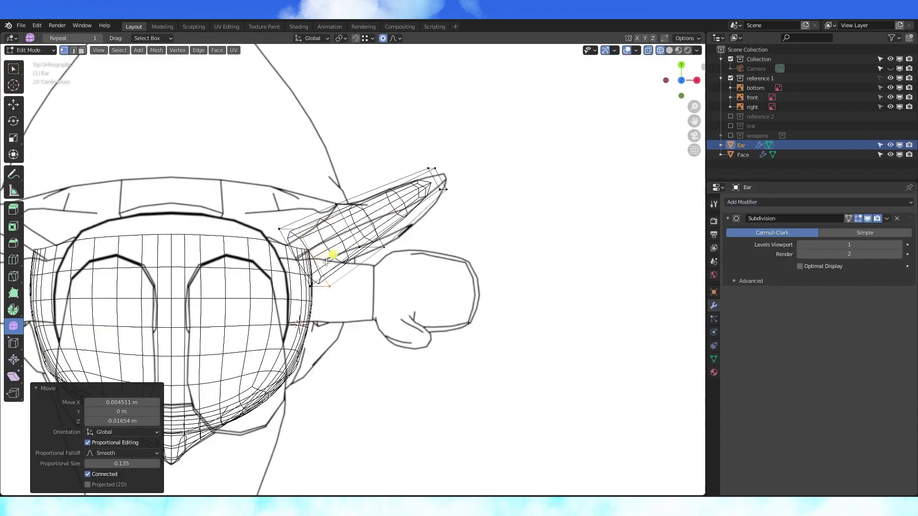
Reposition the ear's tip, middle and base vertices so the smoothed shape fills the top-view reference outline
click(518, 150)
click(330, 176)
key(g)
click(342, 169)
click(248, 211)
key(g)
click(266, 184)
scroll(383, 239, down, 2)
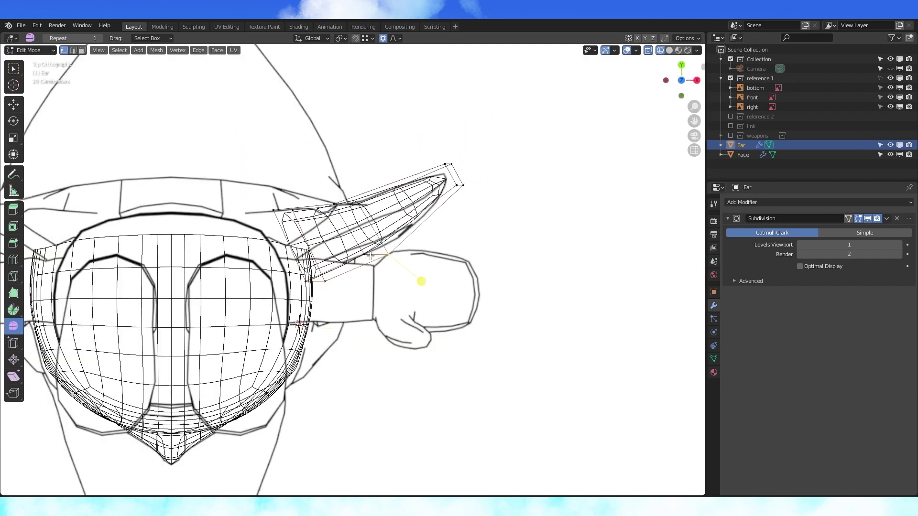
Switch to solid shading and apply the ear's Subdivision modifier in object mode, returning to edit mode
middle_drag(431, 287, 306, 172)
click(671, 52)
key(Tab)
middle_drag(379, 273, 473, 268)
click(887, 218)
click(848, 230)
key(Tab)
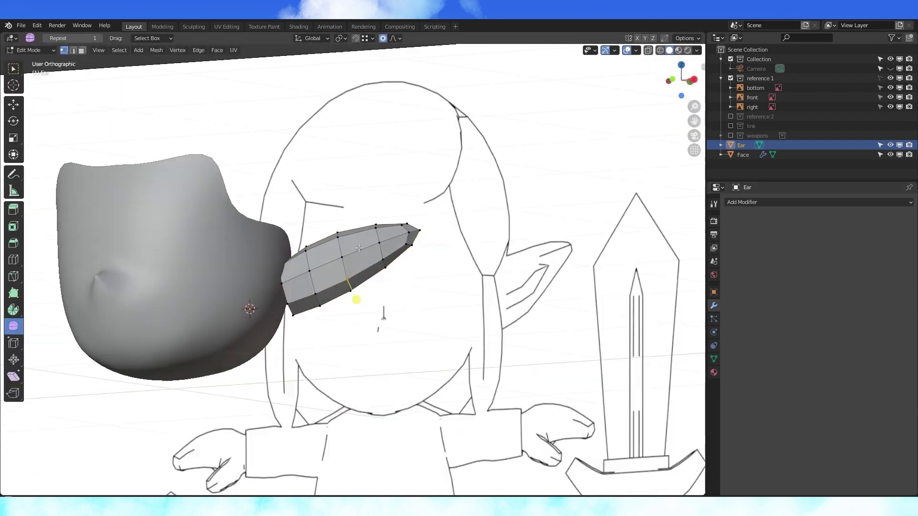
Fit the subdivided ear's edge vertices to the front reference outline in wireframe using proportional editing
middle_drag(390, 282, 342, 267)
key(a)
key(KP_7)
scroll(342, 267, up, 5)
key(KP_3)
key(KP_1)
click(354, 258)
scroll(311, 244, down, 2)
shift+middle_drag(266, 240, 320, 226)
key(a)
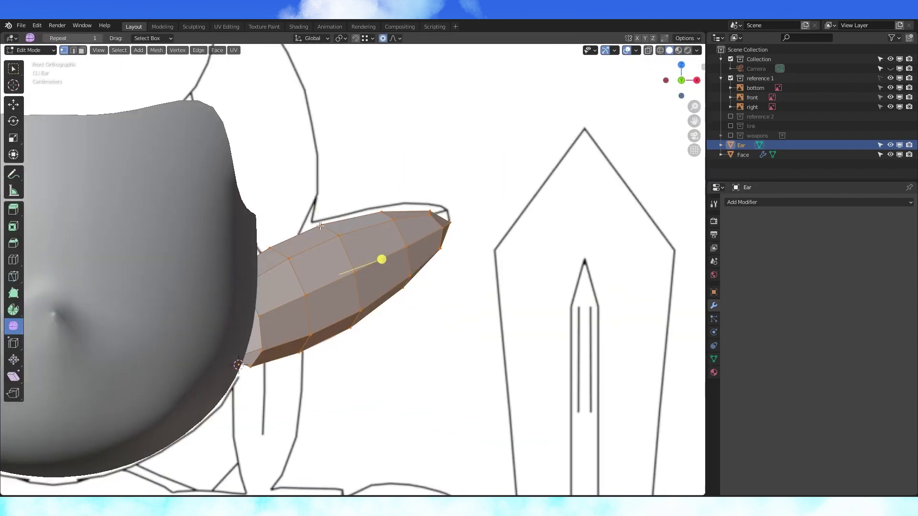
click(456, 206)
key(shift+z)
scroll(456, 206, up, 2)
click(478, 232)
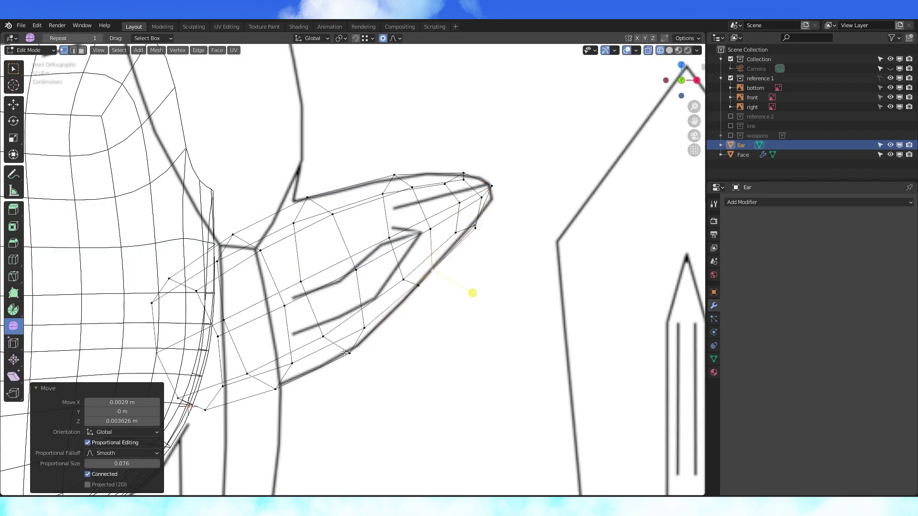
Move the ear's upper, lower and base vertices in side wireframe view to match the side reference outline
key(KP_3)
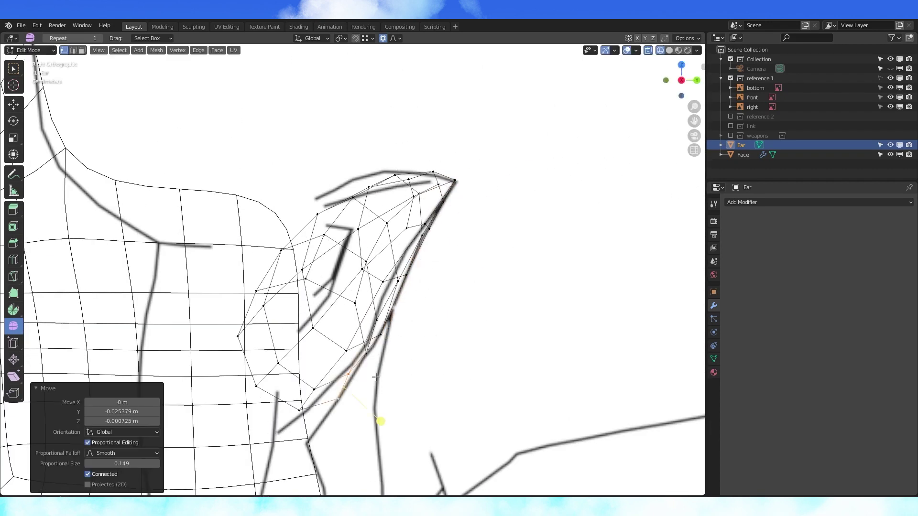
click(361, 207)
key(g)
click(350, 192)
scroll(365, 145, down, 2)
key(KP_7)
key(a)
key(KP_3)
click(364, 312)
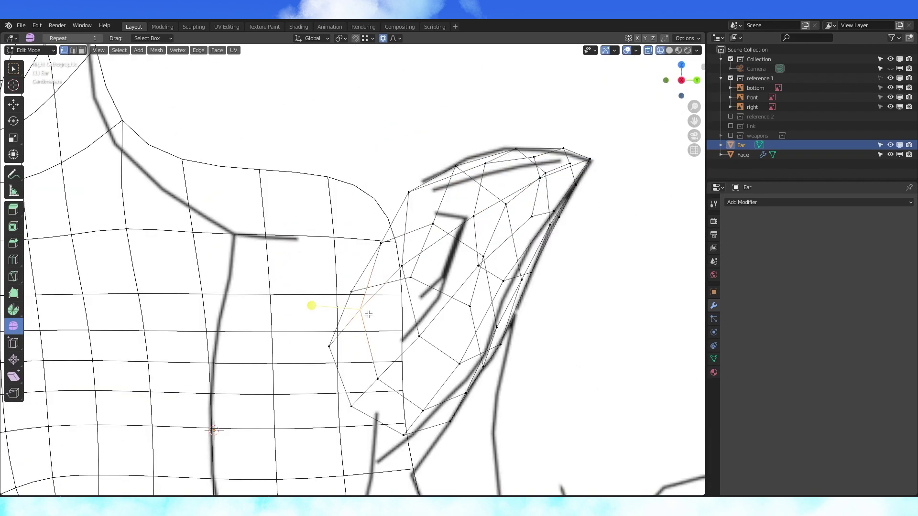
key(g)
click(369, 314)
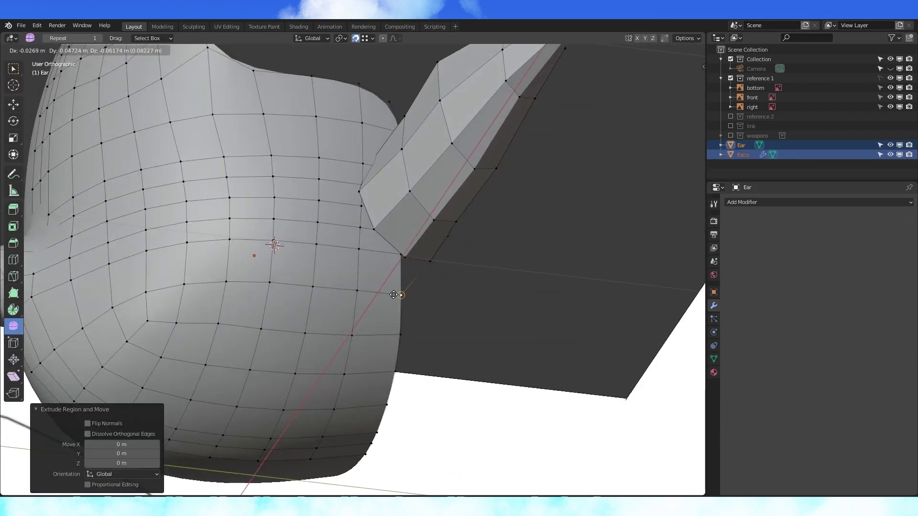
Extrude geometry from the ear's lower base and snap it onto the vertices along the face's rear edge
click(393, 295)
middle_drag(393, 295, 411, 262)
scroll(462, 264, up, 1)
key(e)
click(440, 239)
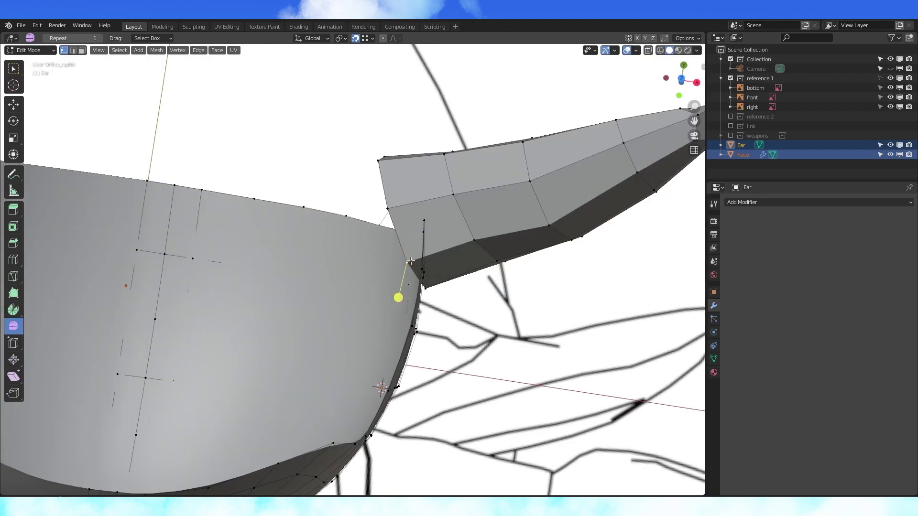
click(396, 156)
middle_drag(397, 155, 411, 186)
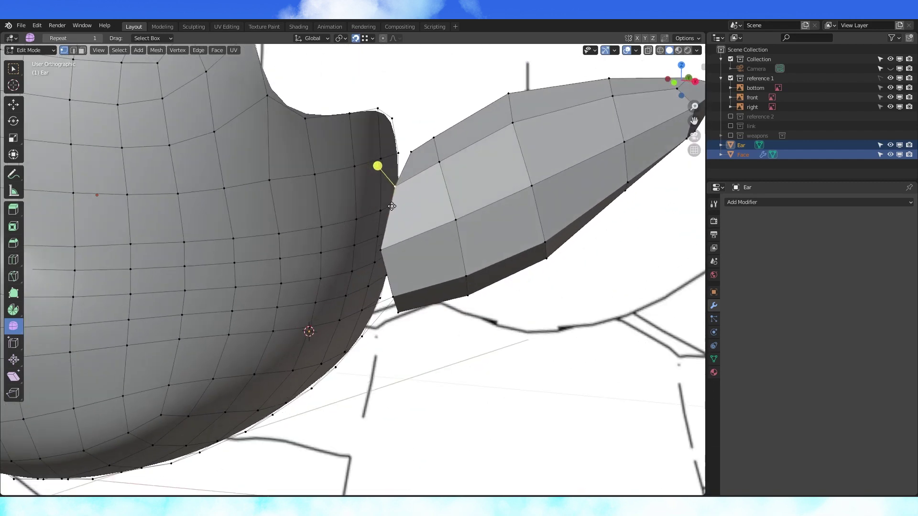
Move the ear's front and upper base vertices onto the neighbouring face vertices with snapping
click(384, 215)
middle_drag(385, 214, 344, 311)
click(384, 269)
key(g)
click(370, 268)
click(440, 262)
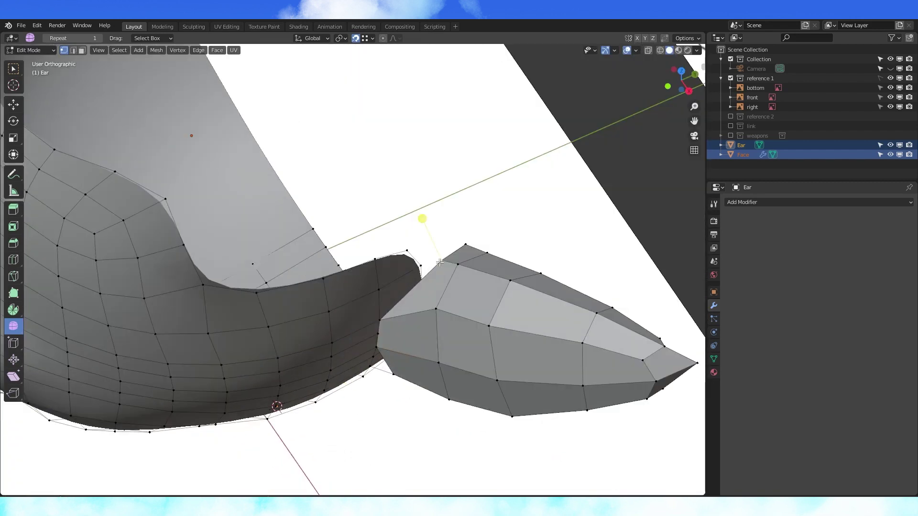
click(422, 268)
Select and delete the overlapping faces where the ear's base meets the side of the face
middle_drag(421, 267, 268, 124)
click(81, 51)
click(441, 256)
middle_drag(441, 257, 420, 332)
shift+click(450, 329)
middle_drag(469, 367, 391, 340)
key(1)
middle_drag(397, 373, 414, 392)
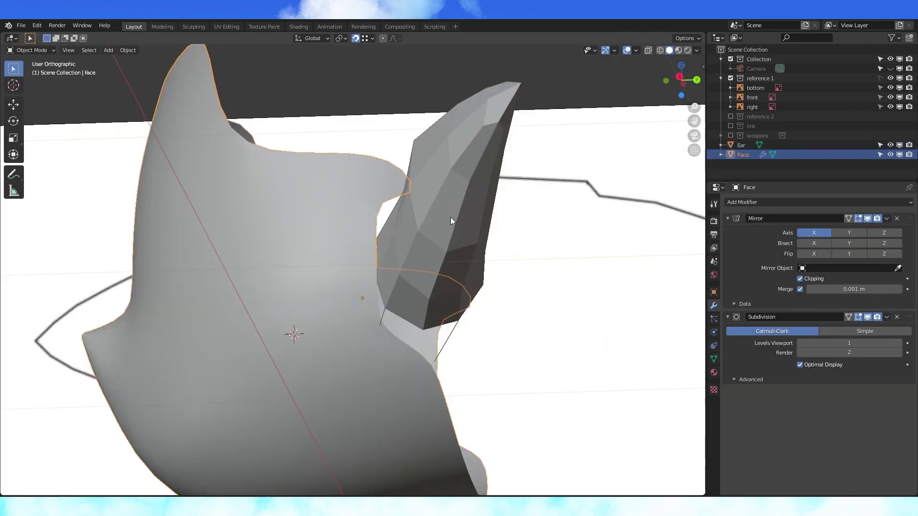
Join the ear into the face object and open the combined mesh in edit mode
click(451, 217)
shift+click(324, 247)
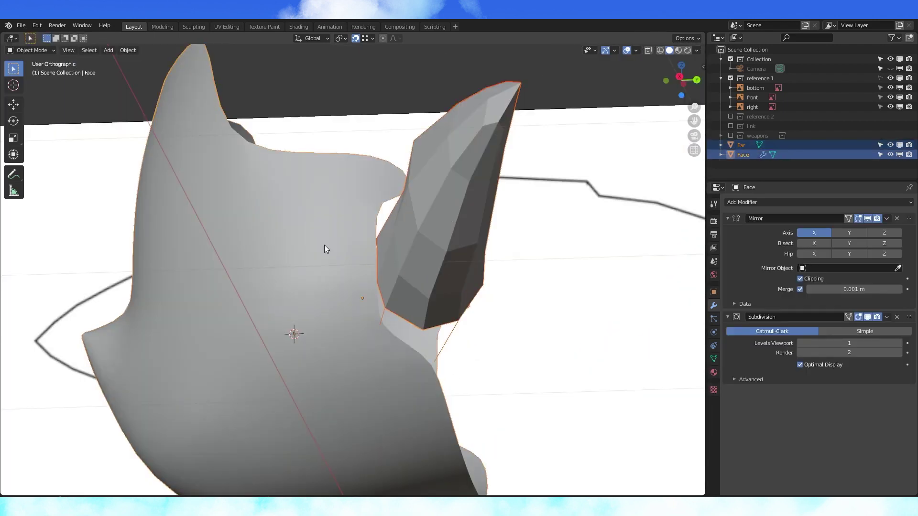
middle_drag(325, 246, 436, 261)
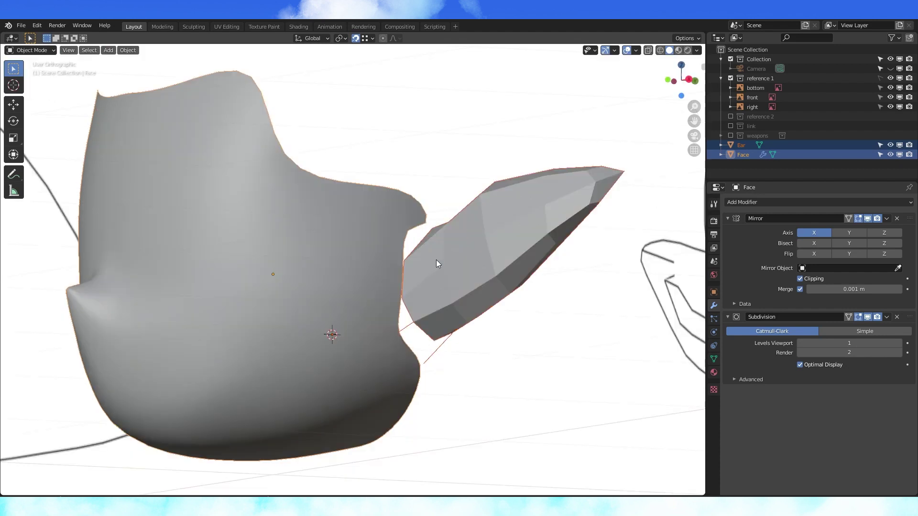
key(ctrl+j)
key(Tab)
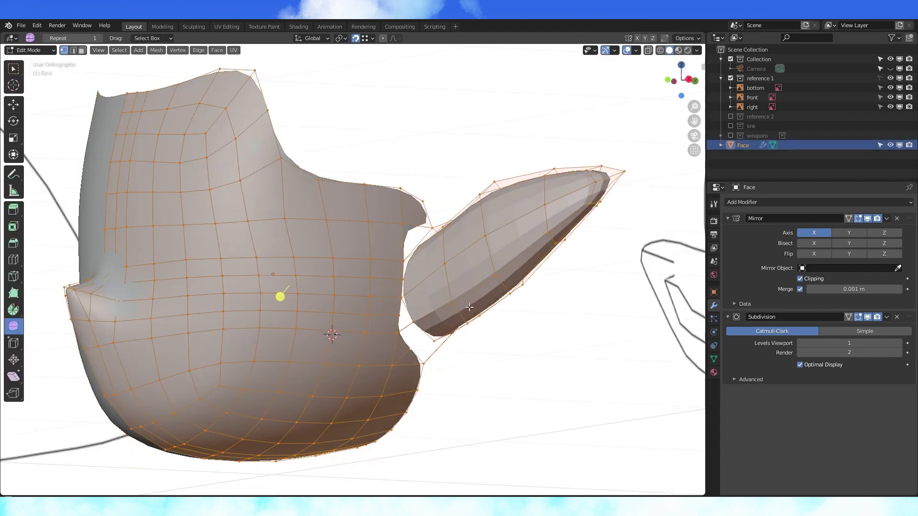
Merge the combined mesh's overlapping vertices by distance
scroll(428, 253, up, 5)
key(m)
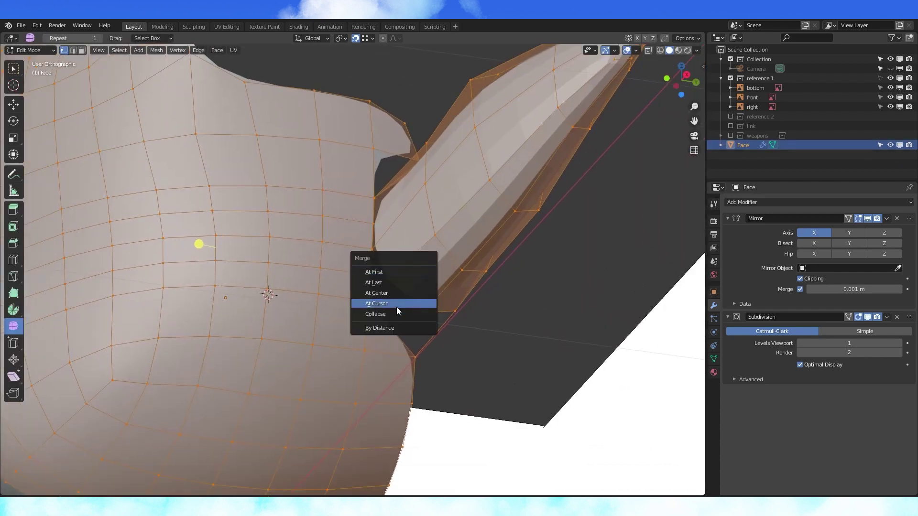
click(397, 328)
middle_drag(406, 304, 417, 302)
click(429, 328)
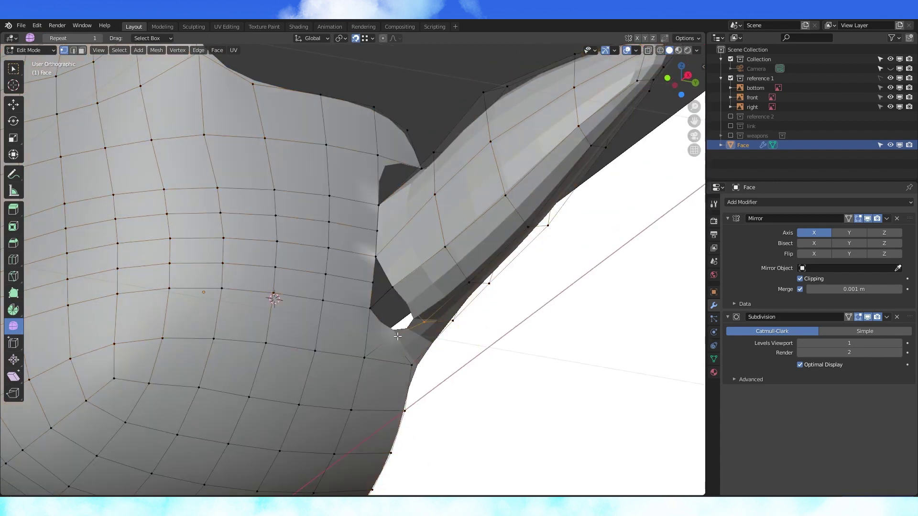
Fill the gaps between the ear's base and the side of the face with new faces
middle_drag(397, 337, 378, 336)
click(370, 307)
shift+click(367, 236)
key(f)
scroll(382, 239, down, 3)
middle_drag(318, 261, 292, 215)
key(2)
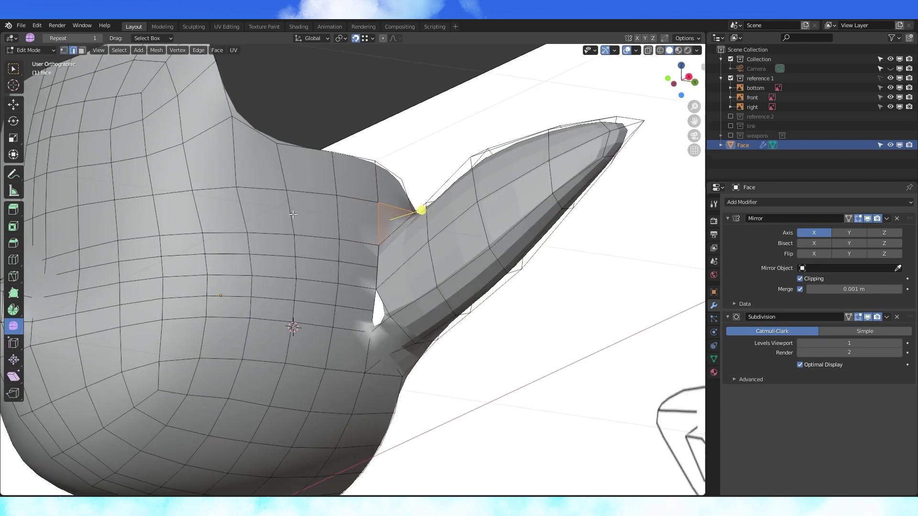
Shade all faces of the combined mesh smooth and set the Subdivision viewport level to 0
key(a)
click(217, 50)
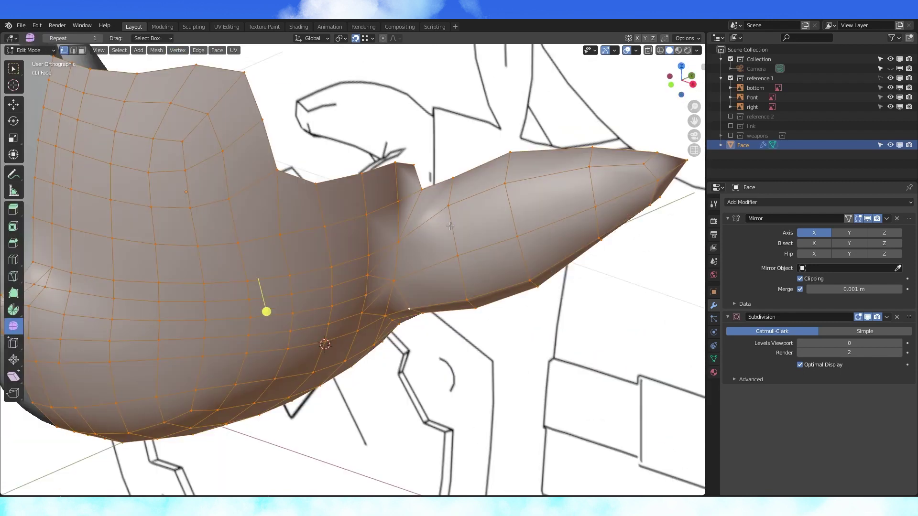
middle_drag(450, 226, 414, 226)
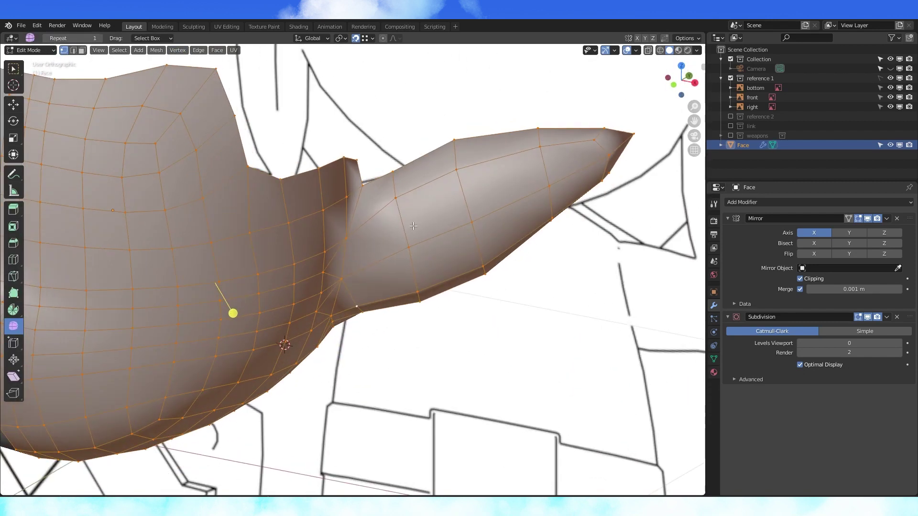
Add a loop cut to the ear next to its joint with the face
key(ctrl+r)
click(379, 223)
click(366, 230)
middle_drag(371, 223, 389, 306)
scroll(356, 208, up, 1)
Cut new edges with the Knife tool around the ear's base to connect the face's edge rows to the ear
key(k)
click(344, 262)
click(377, 254)
key(Return)
key(k)
click(338, 312)
click(330, 201)
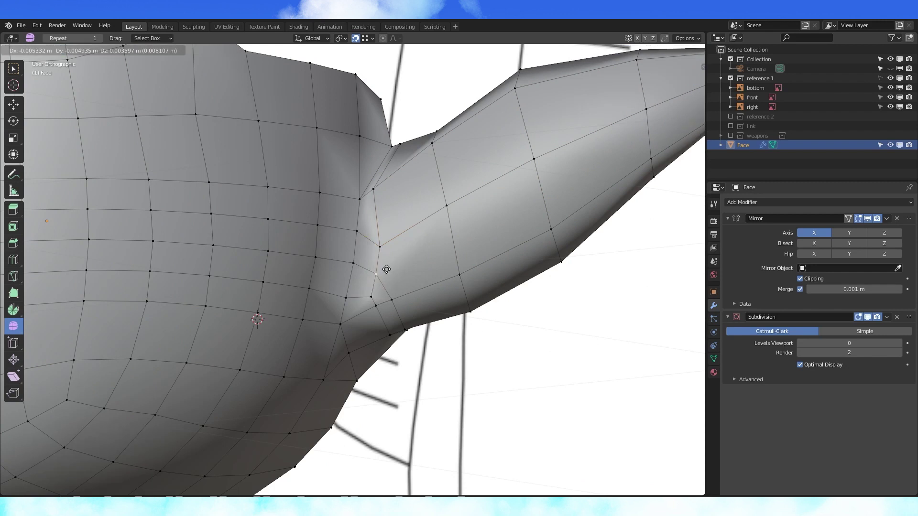
Move and slide the vertices along the ear's base to even out the joint's topology
click(386, 270)
key(g)
key(g)
key(x)
scroll(369, 287, down, 1)
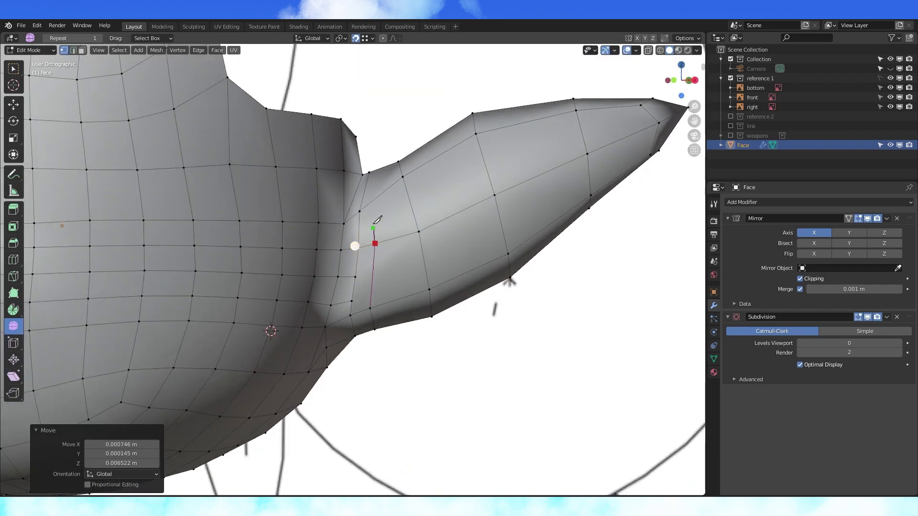
Set the Subdivision viewport level to 1 and return to editing the face mesh around the ear
click(13, 104)
scroll(362, 278, up, 2)
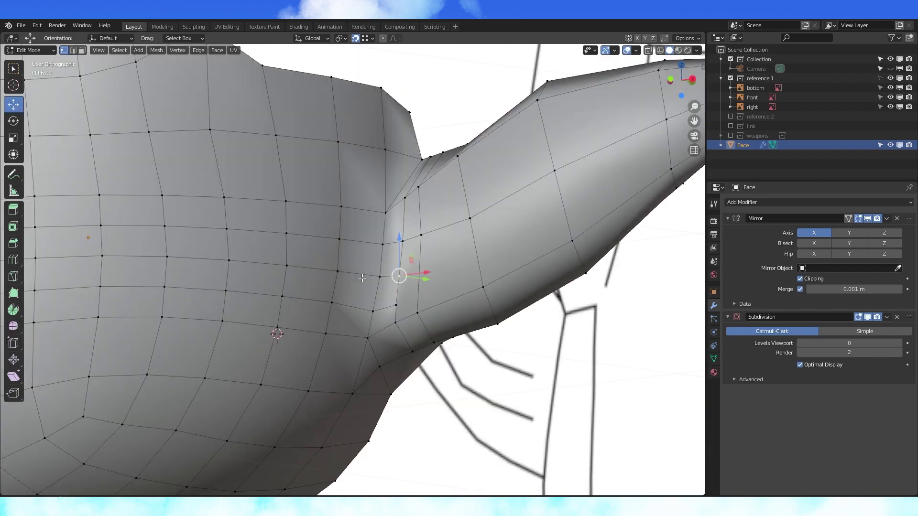
middle_drag(363, 278, 333, 262)
key(Tab)
scroll(351, 287, down, 3)
click(899, 343)
key(Tab)
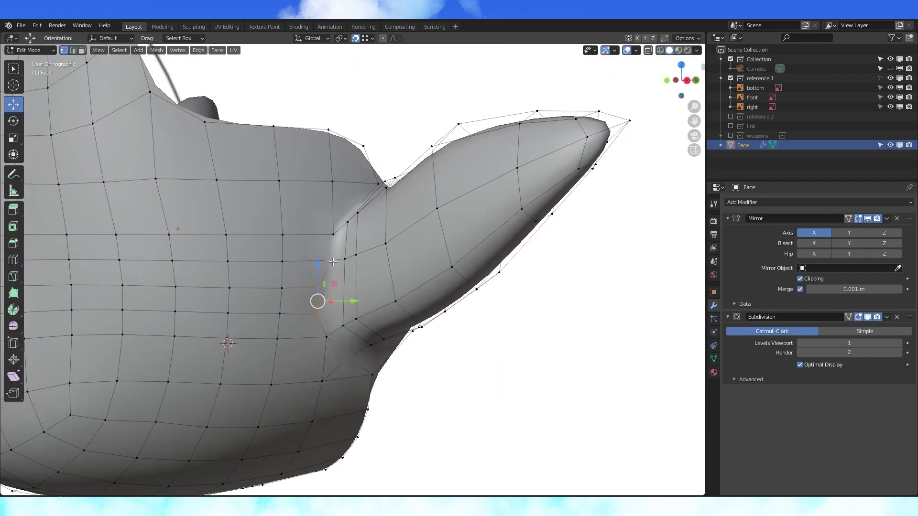
Dissolve the surplus edges just below the ear's joint with the face, including their vertices
click(318, 129)
shift+middle_drag(325, 335, 377, 210)
click(377, 297)
middle_drag(377, 297, 354, 258)
key(Return)
key(x)
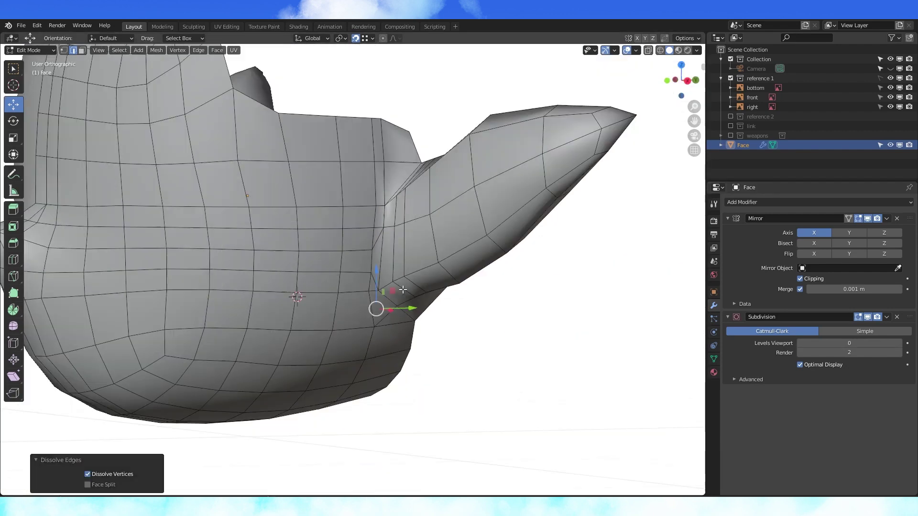
key(Tab)
scroll(437, 263, down, 4)
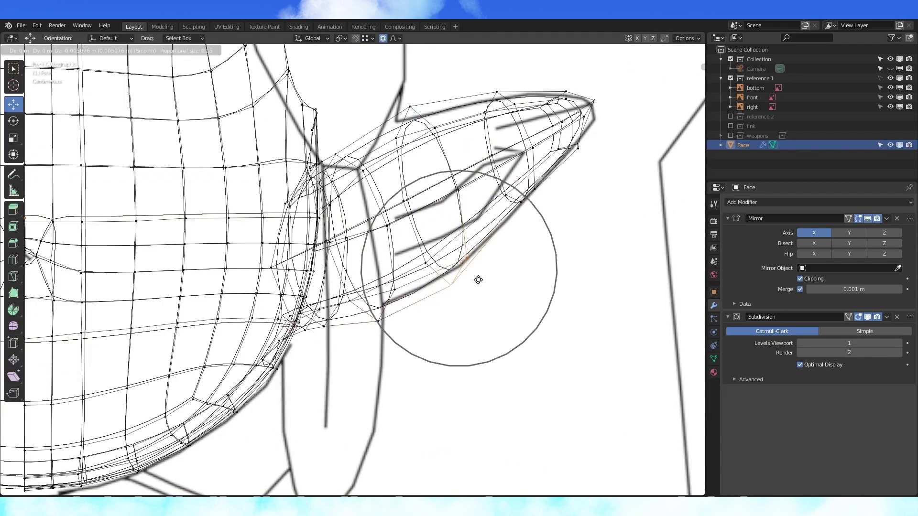
Reshape the ear's underside and tip with proportional editing to match the references, scaling the tip to 1.060
click(478, 280)
shift+middle_drag(478, 279, 431, 316)
click(473, 238)
key(g)
click(474, 241)
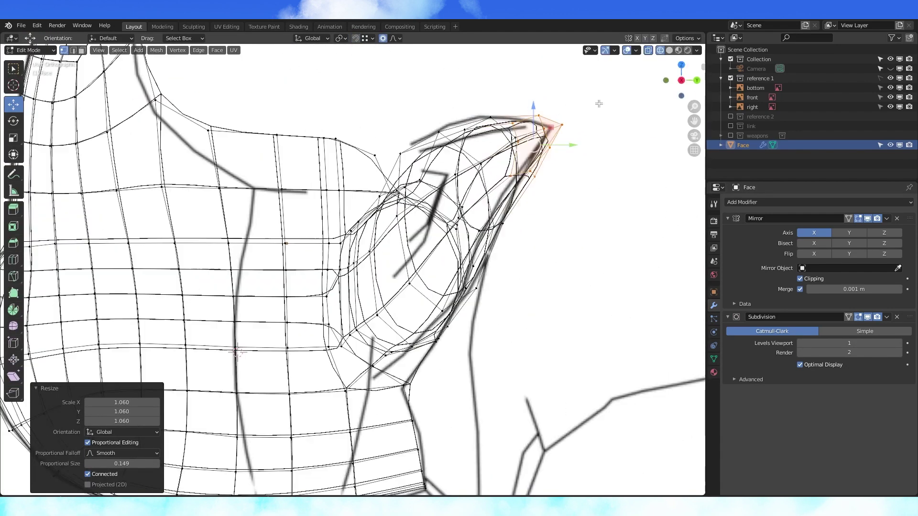
key(g)
scroll(426, 88, down, 3)
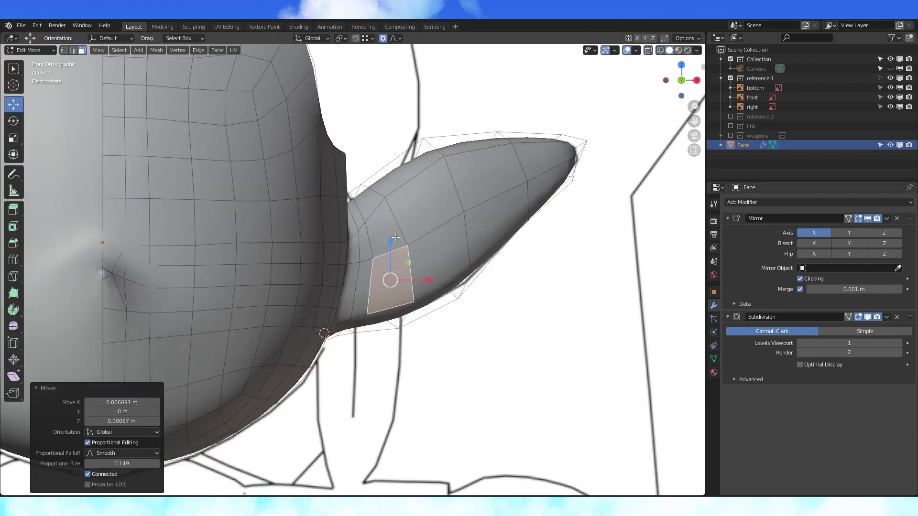
Inset the faces on the front of the ear by about 0.022 m
shift+click(425, 249)
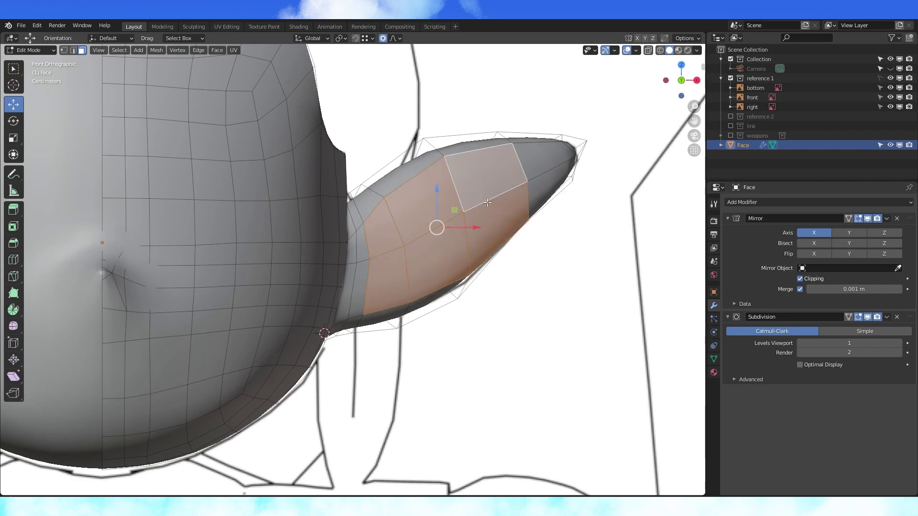
key(i)
click(578, 200)
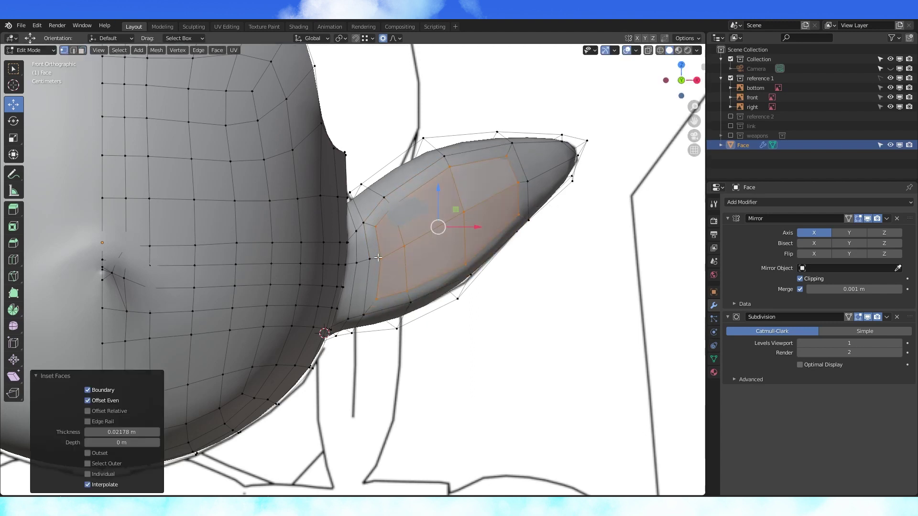
Move the vertices of the ear's inset area to form the inner ear hollow
middle_drag(374, 259, 450, 230)
key(g)
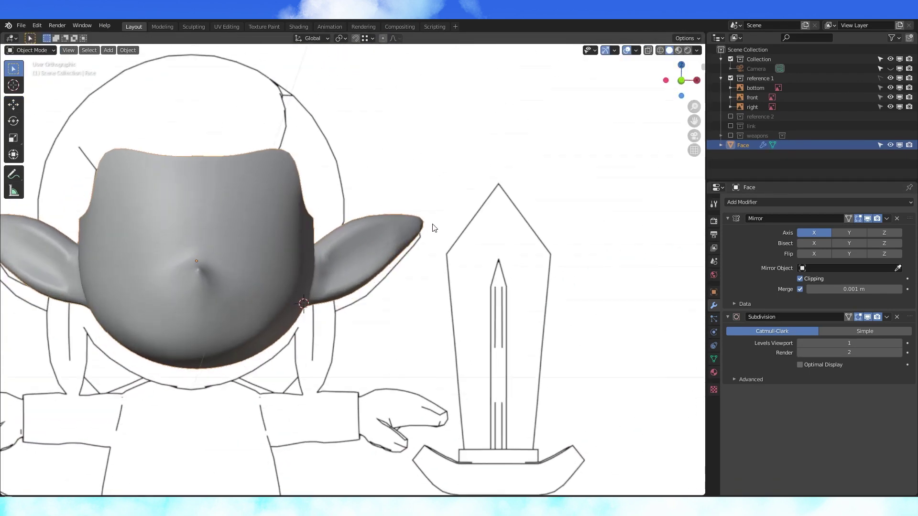
middle_drag(432, 224, 416, 232)
scroll(380, 231, down, 2)
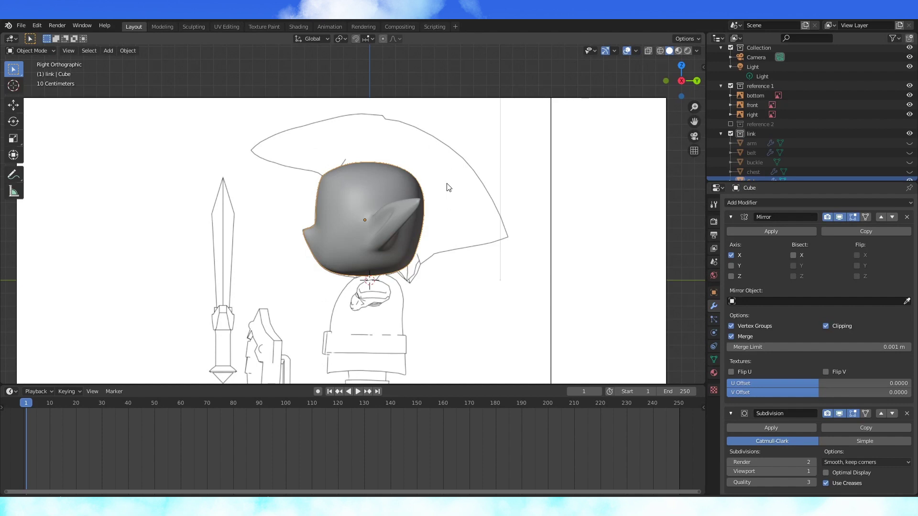
Add a mesh circle and rotate and move it onto the tilted brim of the hat in the side reference
key(shift+a)
mouse_move(449, 186)
click(488, 203)
key(r)
click(418, 338)
key(g)
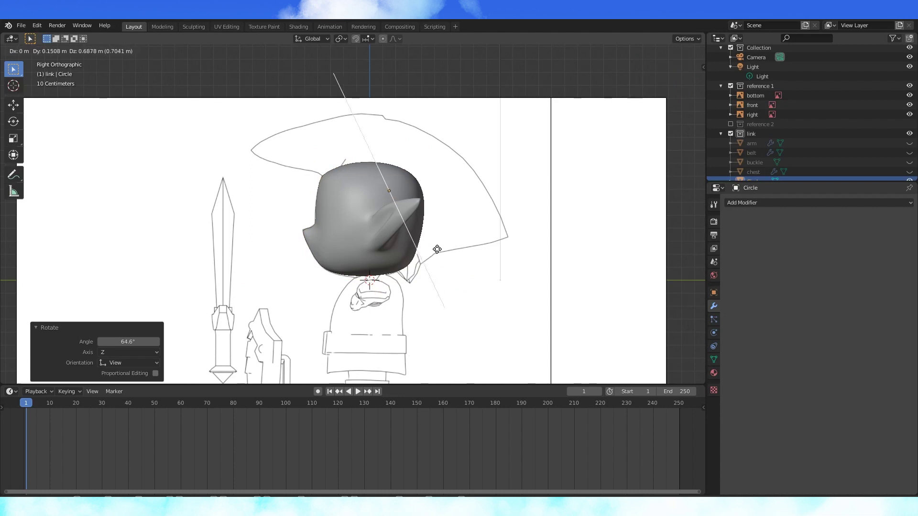
click(443, 255)
key(r)
click(437, 260)
Scale and move the circle to fit the hat opening, and extrude it about 0.151 m in Y and 0.0515 m in Z
key(Tab)
key(s)
click(521, 252)
key(g)
click(528, 246)
key(g)
click(538, 243)
key(e)
click(559, 238)
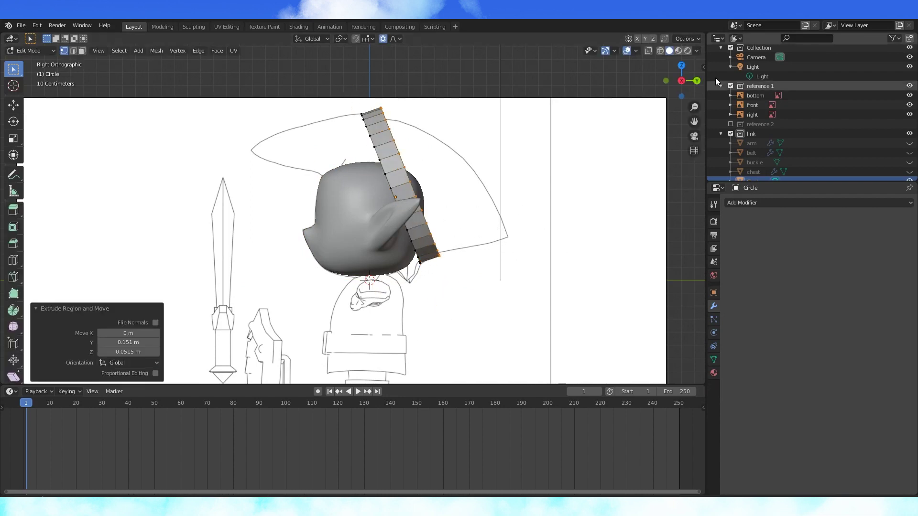
Extrude the band's rear edge toward the back of the hat outline and scale it to 0.382
key(shift+z)
key(g)
click(579, 199)
key(e)
click(585, 200)
key(o)
key(g)
key(s)
click(554, 213)
Move the scaled ring onto the hat's reference outline and extend the mesh back to the hat's tip
key(g)
key(o)
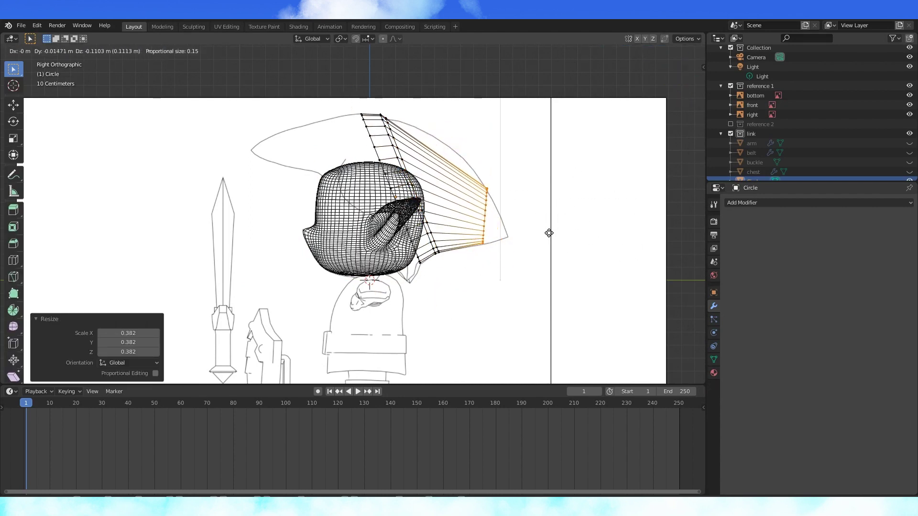
click(570, 233)
scroll(603, 252, up, 2)
scroll(608, 255, up, 1)
shift+middle_drag(608, 254, 561, 278)
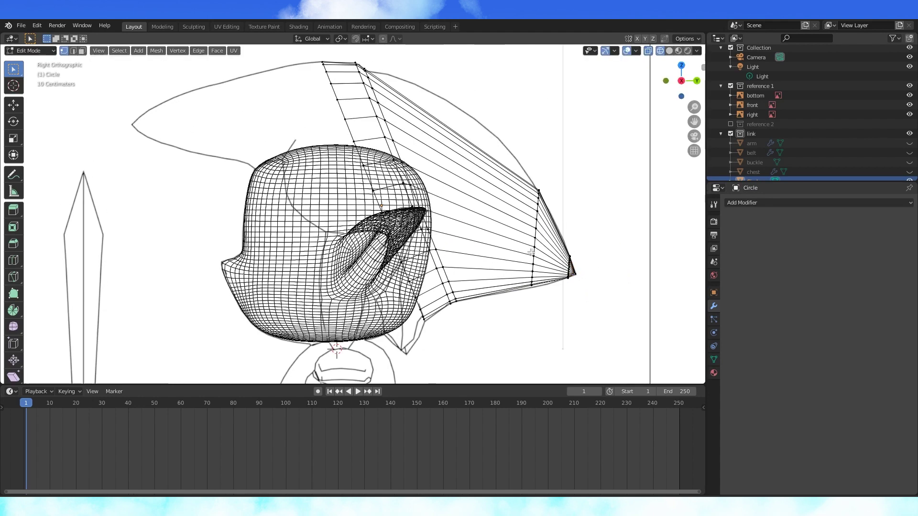
Adjust the hat's rear edge loop and add loop cuts, scaling and moving them to follow the curved outline
alt+click(531, 229)
key(g)
key(z)
key(ctrl+r)
key(s)
key(g)
scroll(477, 178, down, 1)
key(ctrl+r)
key(g)
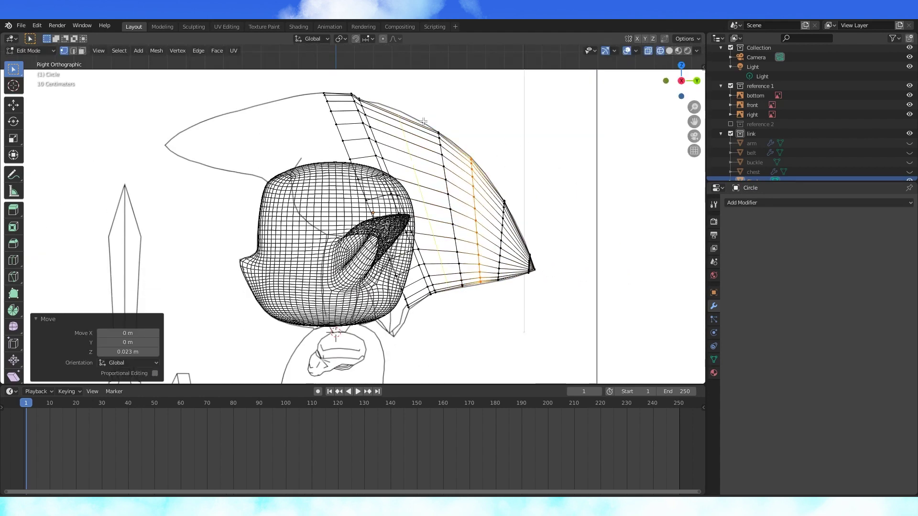
Add another loop cut behind the hat band and scale it to round out the hat
key(ctrl+r)
key(KP_1)
scroll(459, 163, down, 2)
key(s)
middle_drag(468, 128, 453, 180)
key(KP_1)
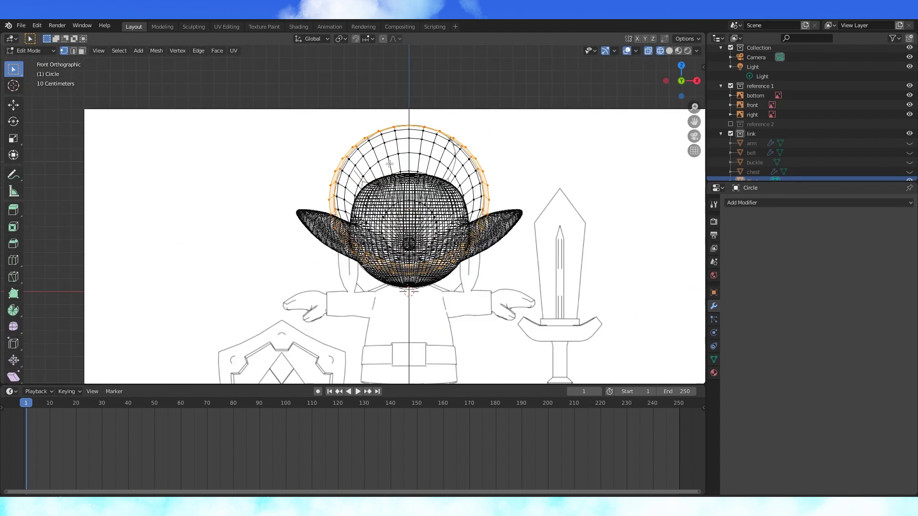
Narrow the hat's brim along X with proportional editing to fit the front reference
scroll(555, 143, up, 2)
key(s)
key(x)
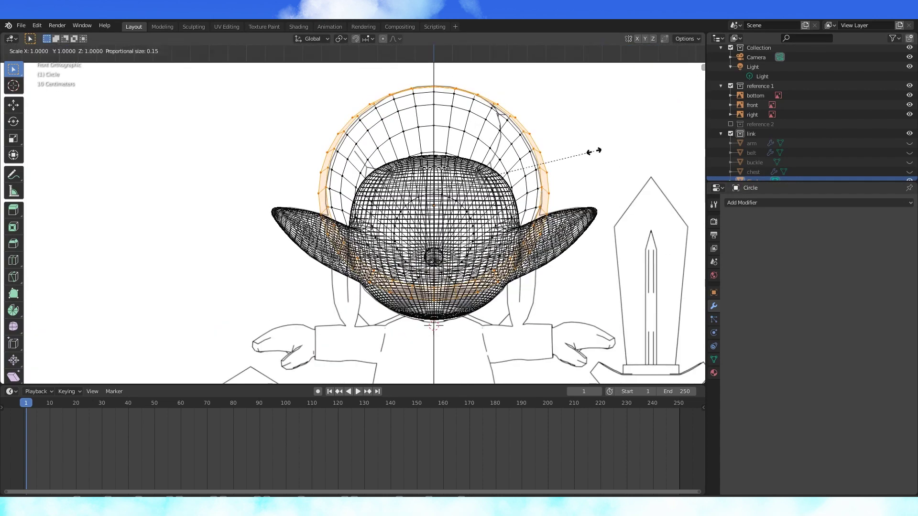
key(o)
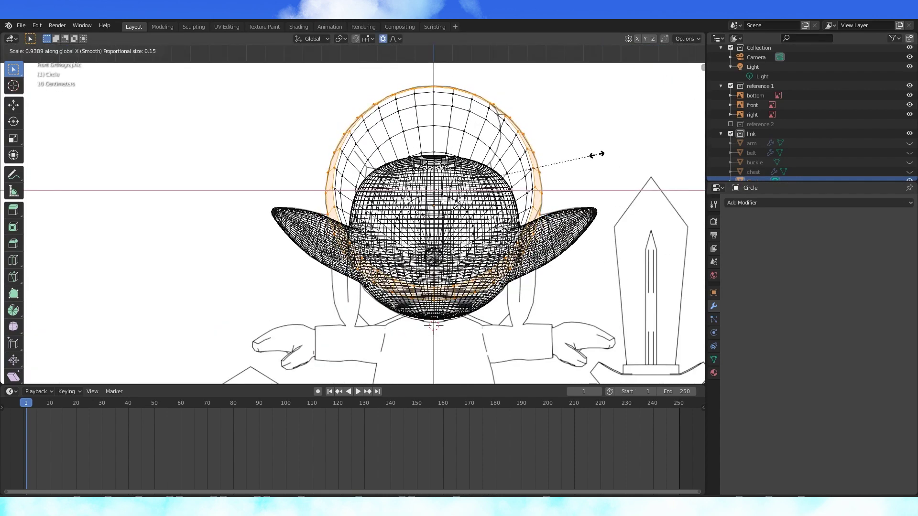
click(596, 155)
key(Tab)
middle_drag(597, 154, 517, 192)
key(KP_3)
key(shift+z)
key(Tab)
mouse_move(504, 234)
middle_down()
mouse_move(421, 244)
mouse_move(497, 234)
middle_up()
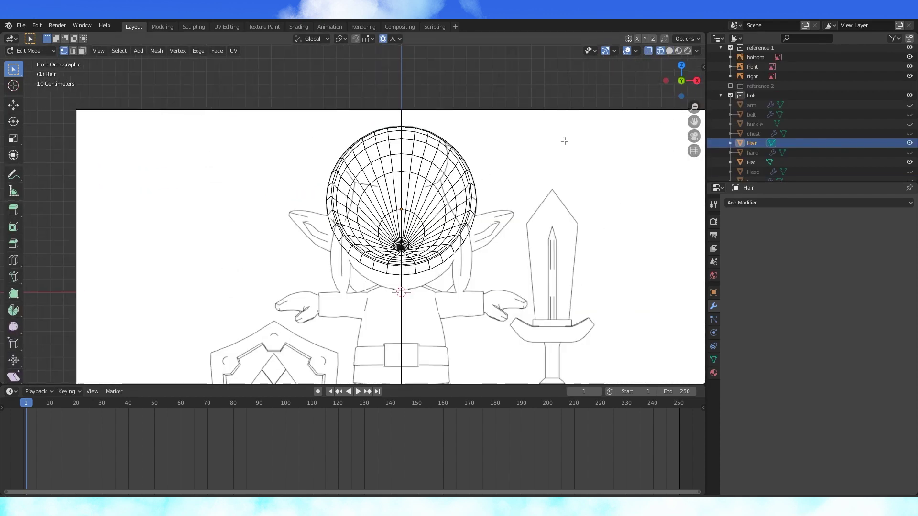
Add a cube to the Hair mesh and move it up over the head in the front view
key(shift+a)
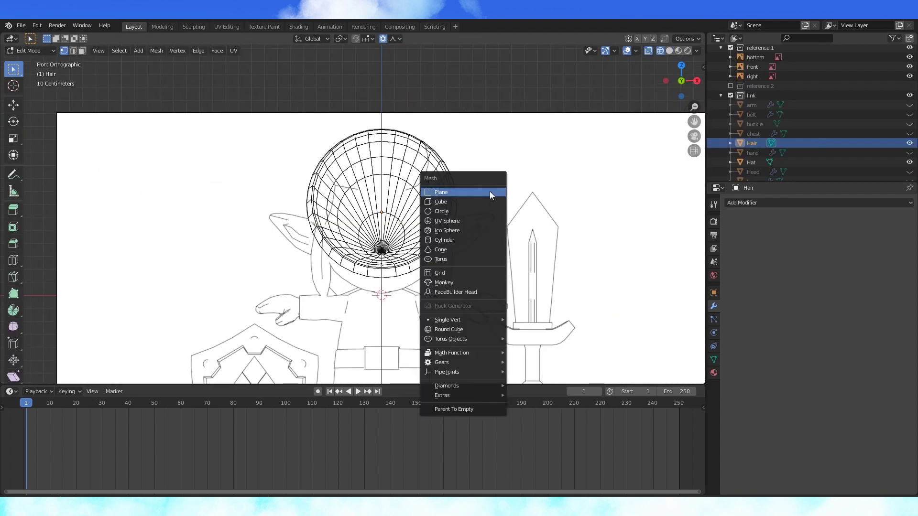
click(472, 206)
scroll(483, 224, down, 3)
key(g)
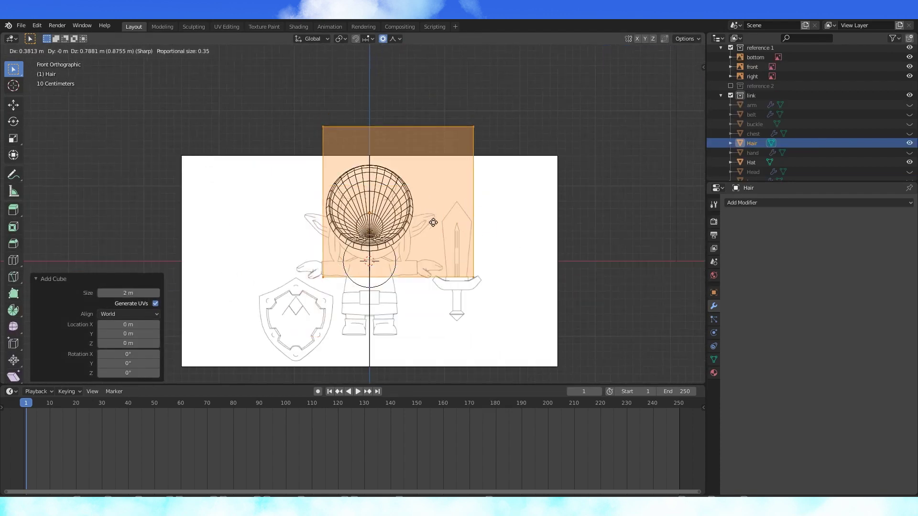
click(433, 221)
Add a Subdivision Surface modifier with viewport level 2 to the Hair object and scale the object to 0.376
scroll(435, 221, up, 2)
click(785, 202)
click(736, 362)
key(Tab)
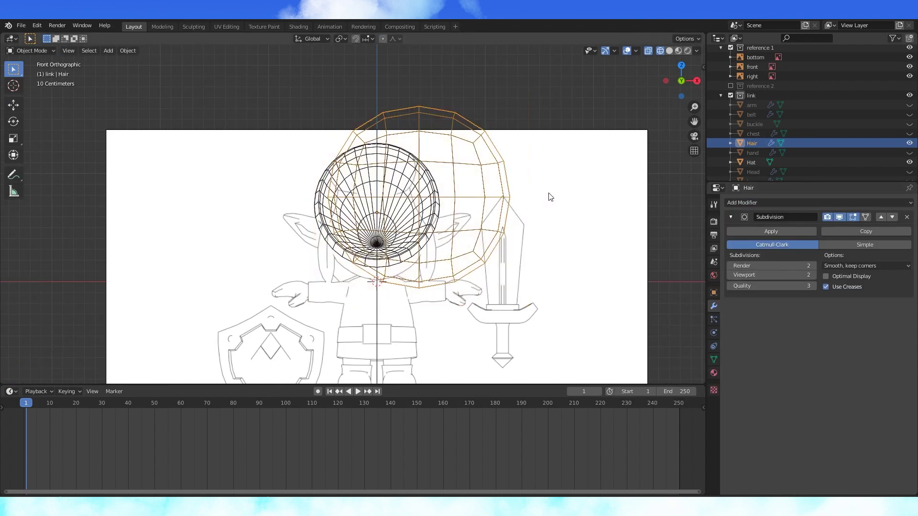
scroll(577, 206, up, 3)
key(s)
click(459, 201)
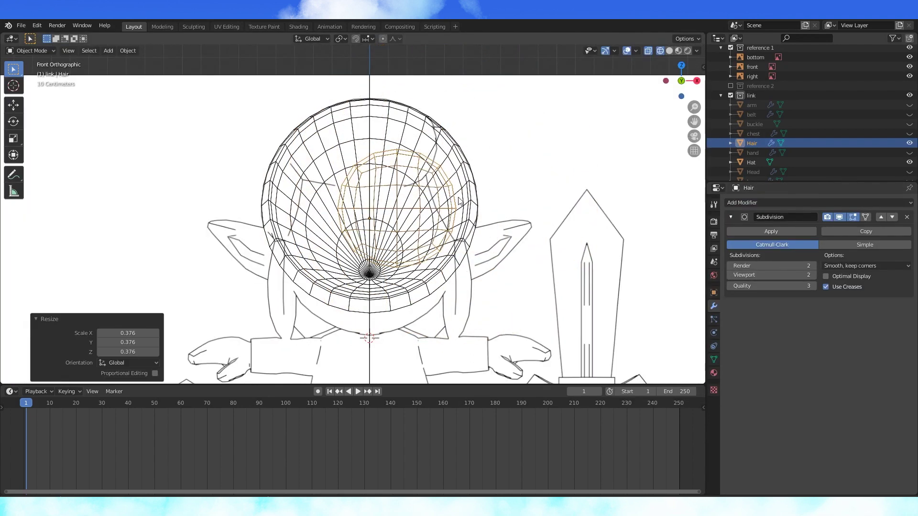
Set the Hair object's origin to its geometry, move it inside the hat opening and narrow it along X
click(127, 50)
mouse_move(144, 71)
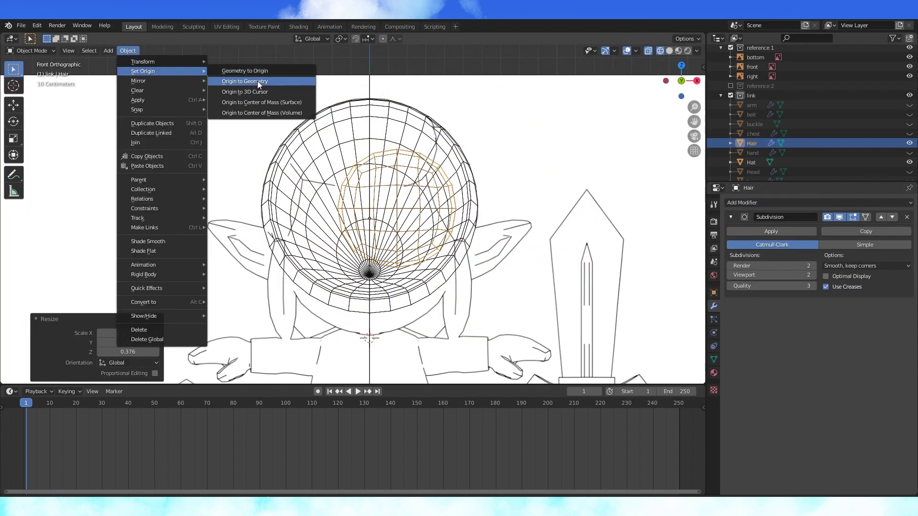
click(259, 83)
key(g)
click(548, 180)
key(s)
key(x)
click(506, 180)
Rotate the Hair object -20.1° in the side view, and tilt, move and scale it to fit the hat's front edge
key(KP_3)
key(g)
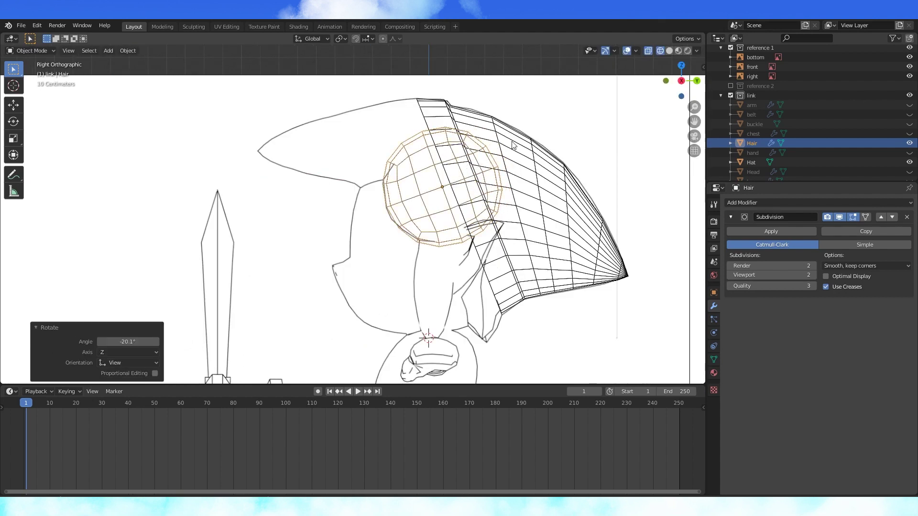
key(KP_1)
key(r)
click(525, 105)
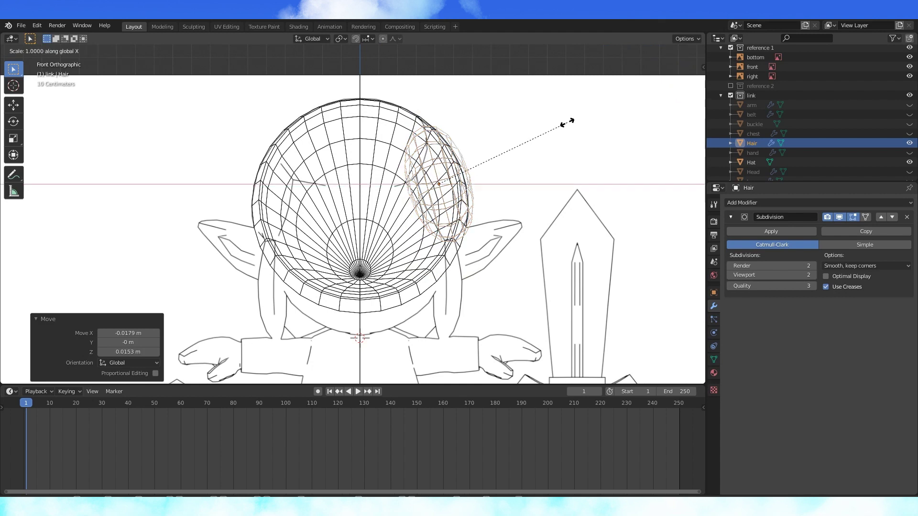
click(540, 128)
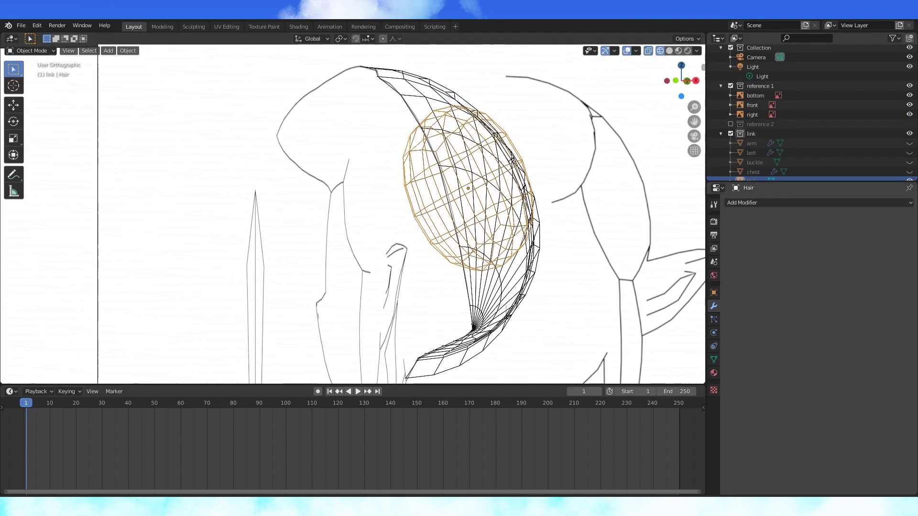
Select an edge loop on the Hair mesh in edit mode
key(Tab)
key(KP_1)
middle_drag(400, 146, 423, 190)
alt+click(423, 190)
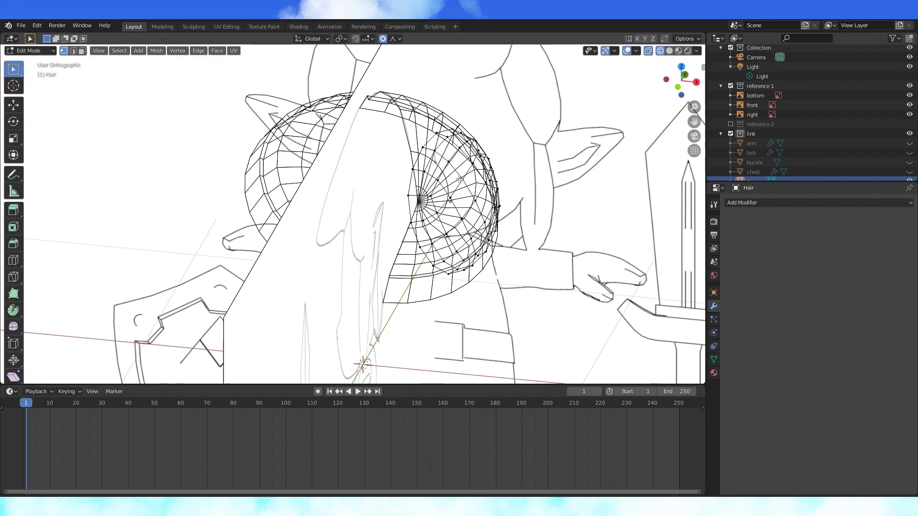
key(KP_7)
key(KP_3)
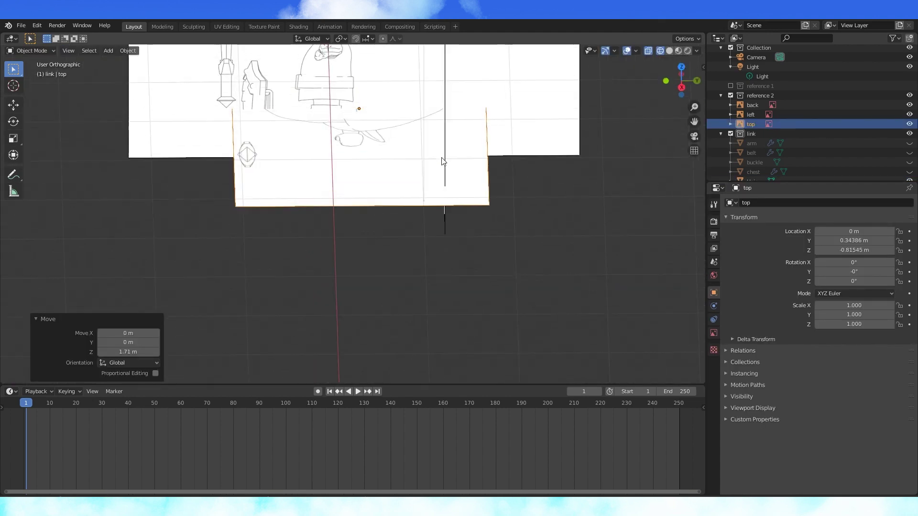
Raise the top reference image along Z to 0.97951 m
key(g)
key(z)
click(458, 105)
shift+middle_drag(455, 133, 486, 267)
scroll(487, 249, up, 2)
key(g)
key(z)
click(487, 234)
key(KP_7)
middle_drag(486, 233, 561, 209)
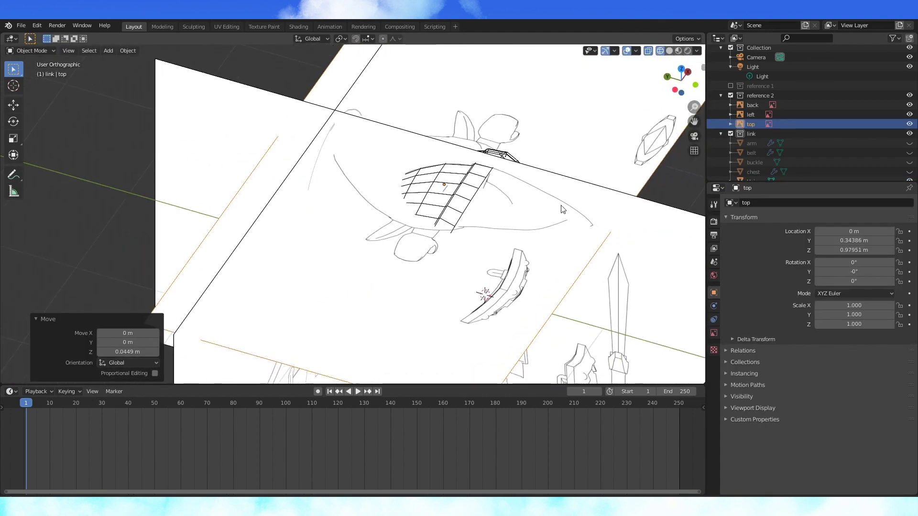
Move the top reference image along Y and Z to align it with the hat and the other references
key(g)
key(y)
click(623, 226)
scroll(502, 183, up, 3)
shift+middle_drag(623, 226, 440, 214)
key(g)
key(z)
click(548, 198)
scroll(441, 214, down, 2)
key(KP_1)
key(KP_3)
scroll(386, 248, down, 4)
shift+middle_drag(386, 247, 388, 207)
key(g)
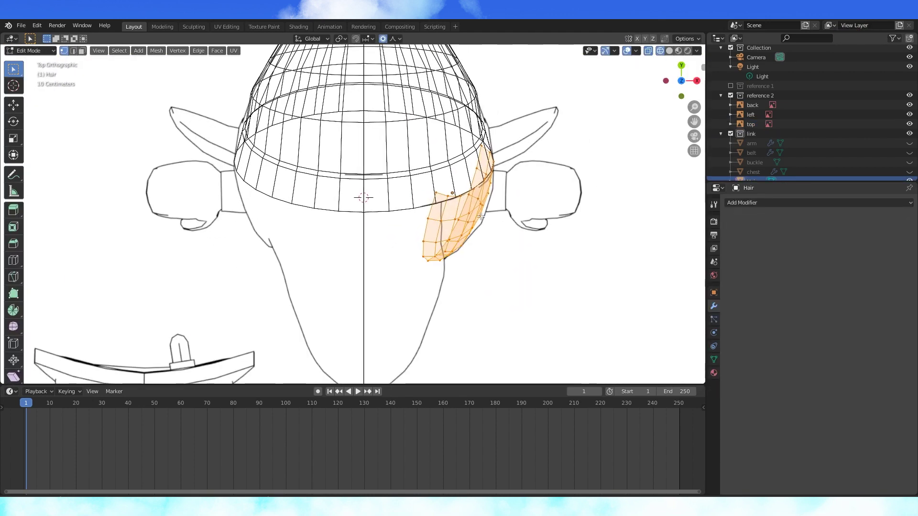
Move the hair vertices 0.0128 m in X and -0.0128 m in Y with proportional editing in the top view
key(g)
click(528, 218)
key(KP_1)
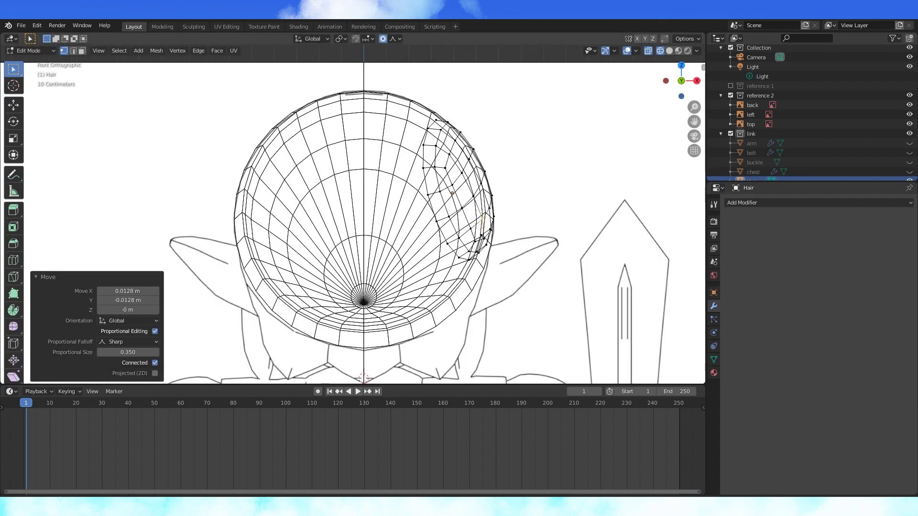
Add a Mirror modifier on the X axis to the Hair object with chest as the mirror object
click(795, 203)
click(731, 298)
scroll(364, 224, down, 3)
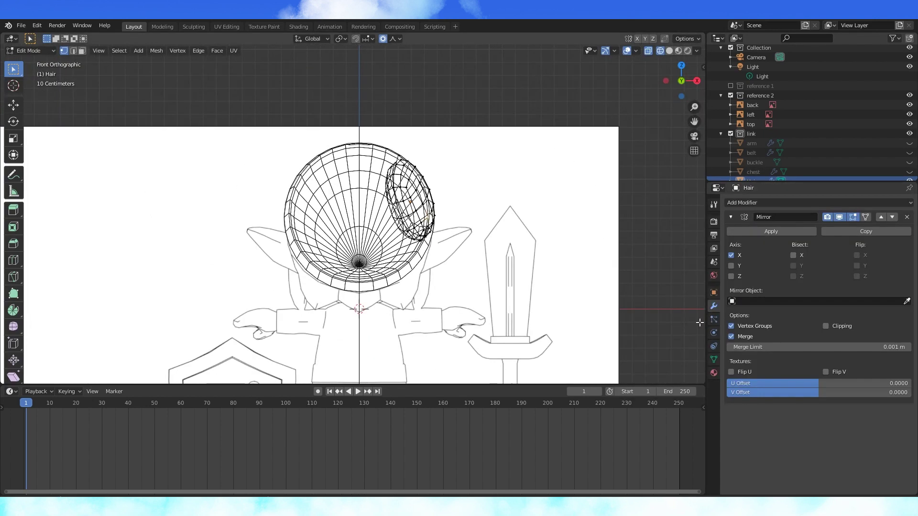
click(375, 329)
key(KP_3)
scroll(384, 213, up, 5)
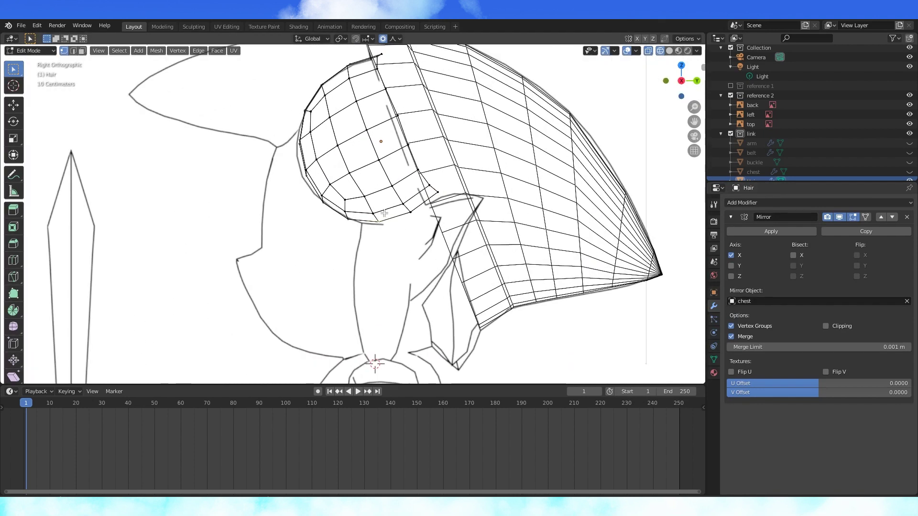
Add a Subdivision Surface modifier to the Hair object and resume editing its mesh
scroll(385, 213, down, 2)
key(Tab)
click(807, 203)
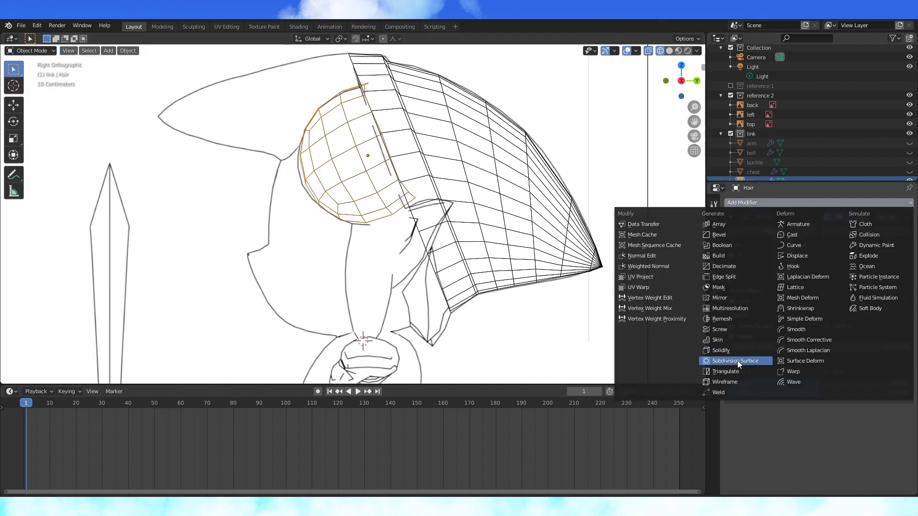
click(738, 361)
scroll(354, 219, up, 1)
key(Tab)
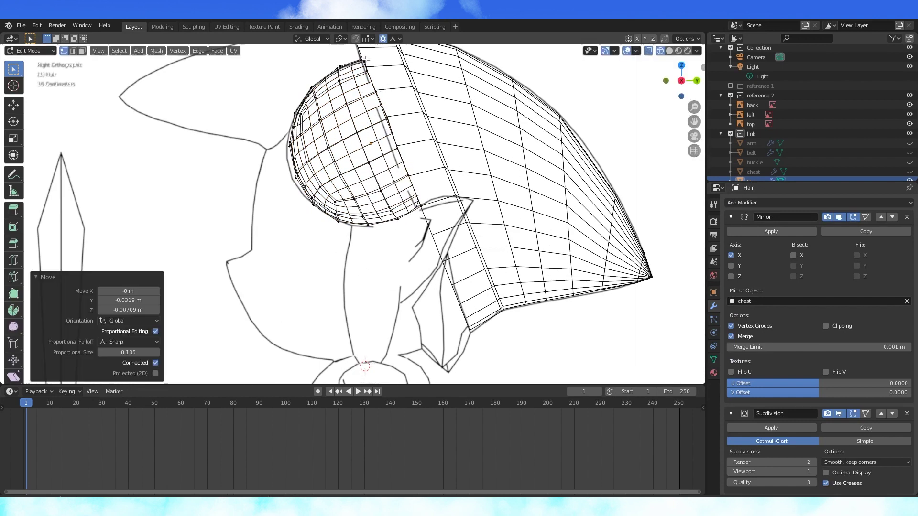
Reposition vertices along the hair bulb's edge with proportional editing so its side outline follows the reference
middle_drag(366, 60, 447, 96)
key(g)
click(444, 165)
key(KP_3)
key(g)
click(354, 218)
Extrude the hair bulb's bottom faces down into a side strand, moving its end 0.114 m in Y and -0.211 m in Z
middle_drag(394, 219, 469, 219)
click(83, 51)
key(KP_3)
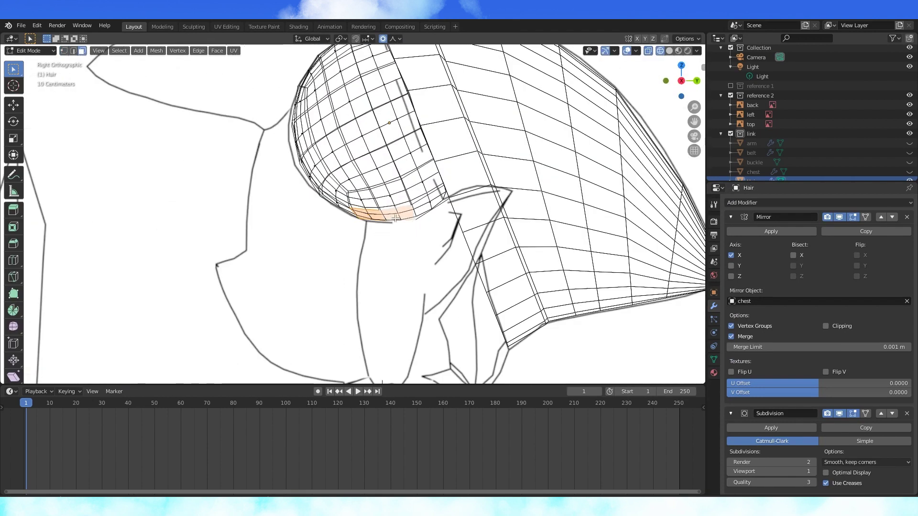
click(399, 353)
shift+middle_drag(399, 354, 398, 347)
key(g)
click(433, 378)
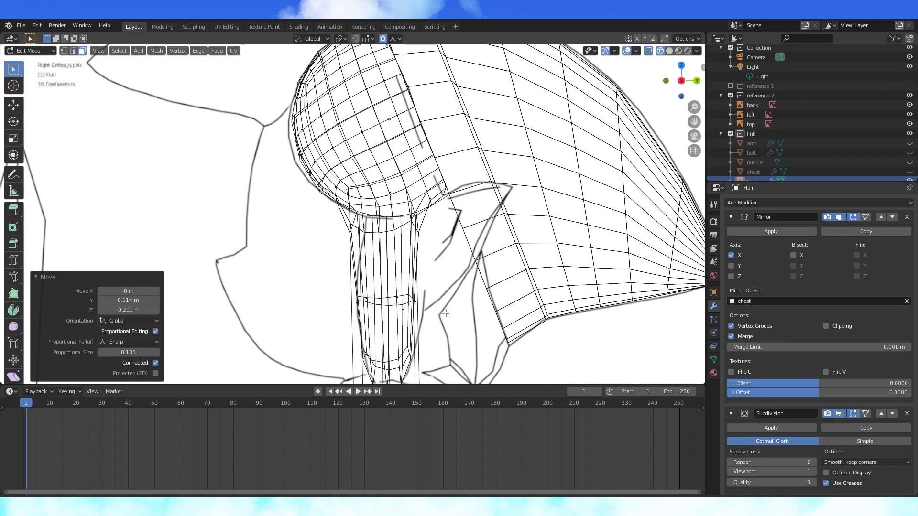
Add a loop cut around the middle of the side strand and scale it up by about 1.36
shift+middle_drag(544, 338, 509, 282)
key(r)
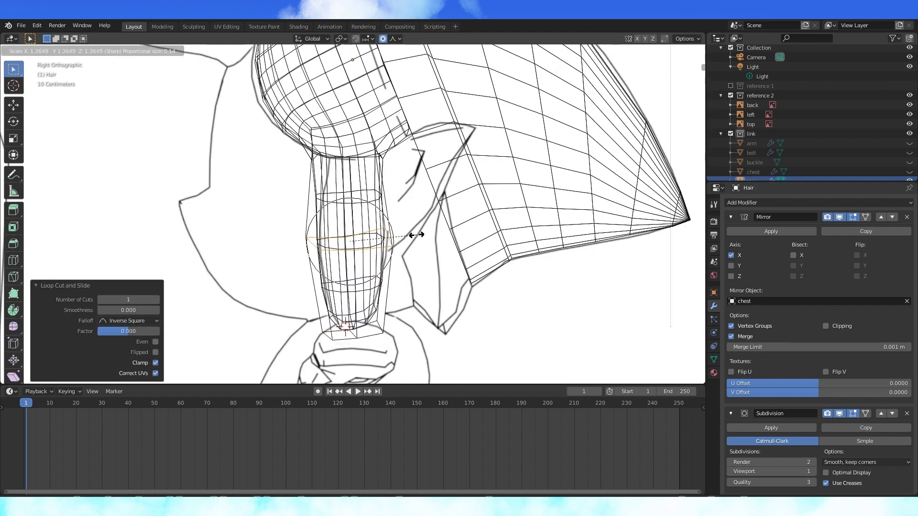
click(417, 235)
middle_drag(417, 235, 488, 248)
key(1)
key(s)
click(487, 234)
Rotate and move the lower half of the side strand in the front view to line it up with the reference
key(KP_1)
drag(339, 141, 517, 289)
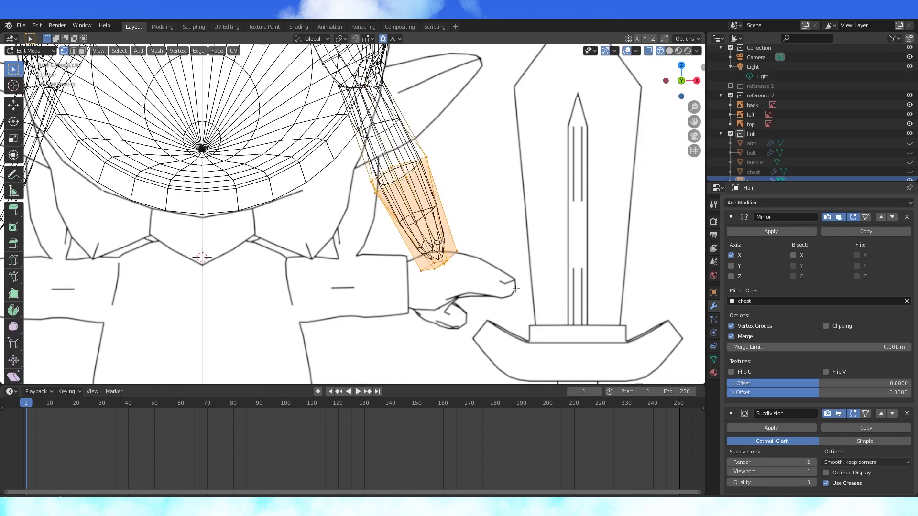
key(r)
click(486, 287)
key(g)
click(417, 283)
Nudge individual side strand vertices with proportional editing to round out the strand's shape
middle_drag(417, 283, 366, 255)
click(274, 159)
key(g)
click(269, 172)
key(g)
click(338, 164)
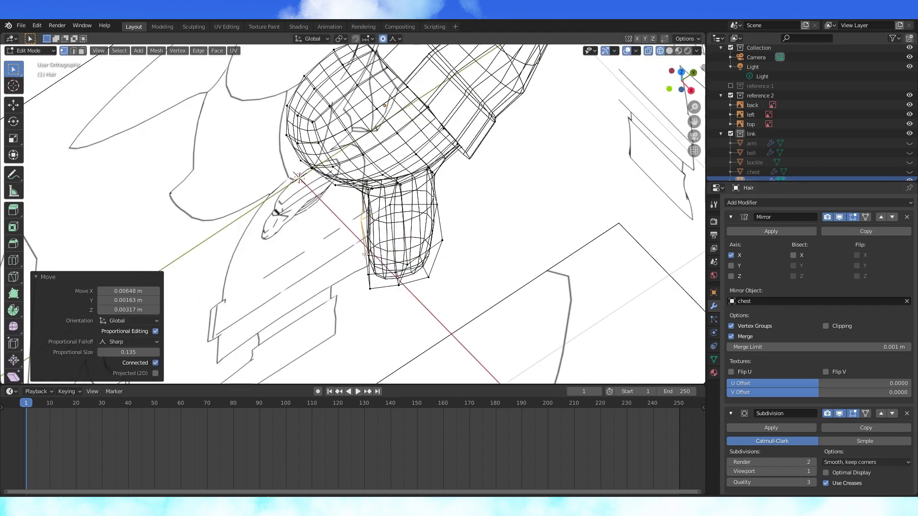
Move the vertices at the side strand's lower end, adjusting them from an angled view and the front view
click(429, 278)
middle_drag(431, 278, 471, 260)
key(g)
click(382, 289)
key(KP_1)
key(g)
click(372, 307)
Add a loop cut around the upper part of the side strand, close to where it meets the hair bulb
mouse_move(390, 277)
middle_down()
mouse_move(364, 303)
mouse_move(326, 287)
middle_up()
key(KP_1)
key(Tab)
key(shift+z)
middle_drag(412, 271, 393, 172)
key(Tab)
key(KP_3)
key(ctrl+r)
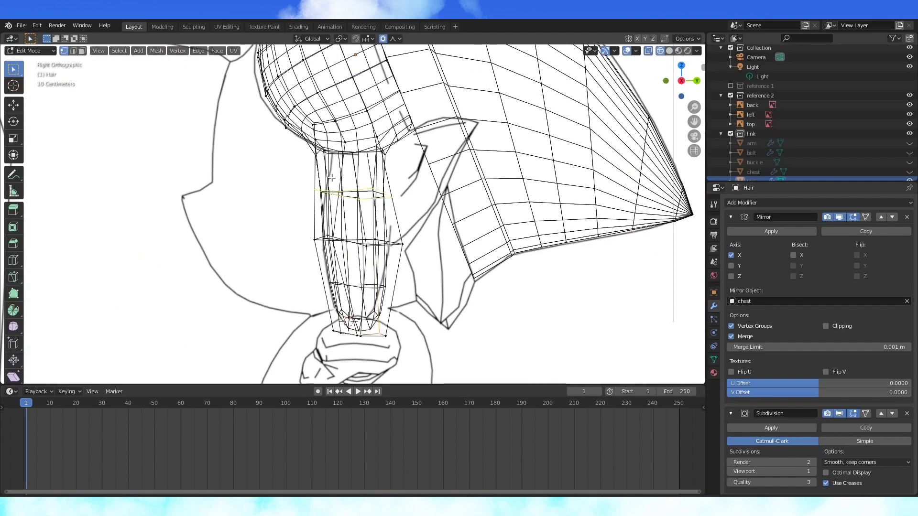
click(329, 150)
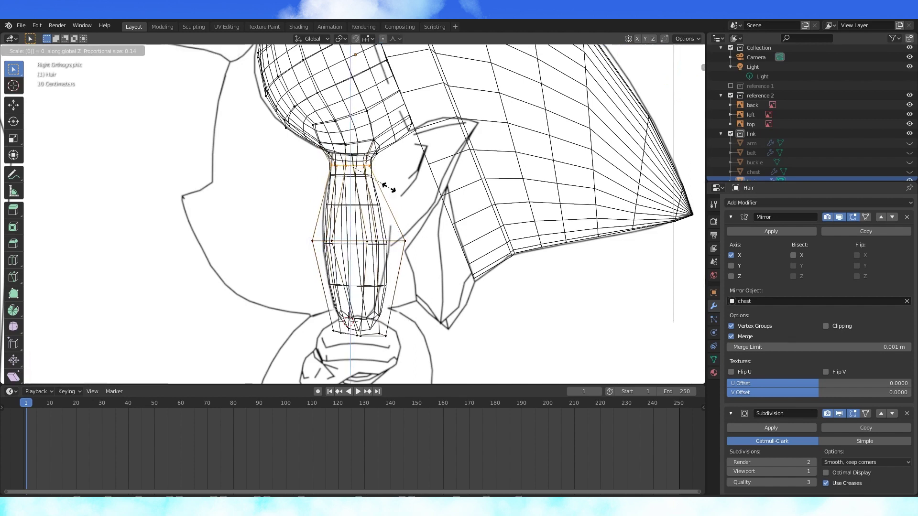
Move the rear vertex of the strand's middle loop and inspect the hair in solid shading
click(405, 241)
key(o)
key(g)
click(420, 234)
key(shift+z)
scroll(411, 200, down, 3)
middle_drag(406, 182, 437, 190)
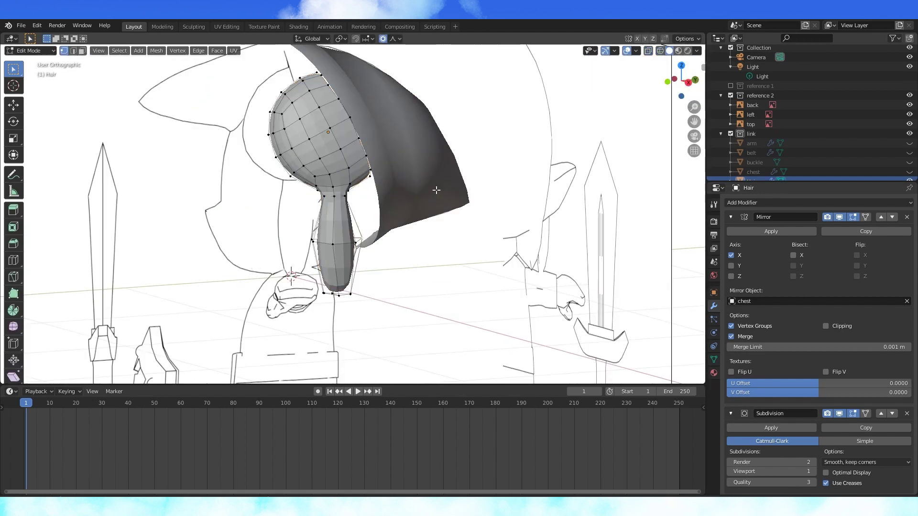
Apply smooth shading to the faces of the Hair object
click(220, 52)
click(241, 226)
key(Tab)
middle_drag(376, 99, 405, 94)
key(Tab)
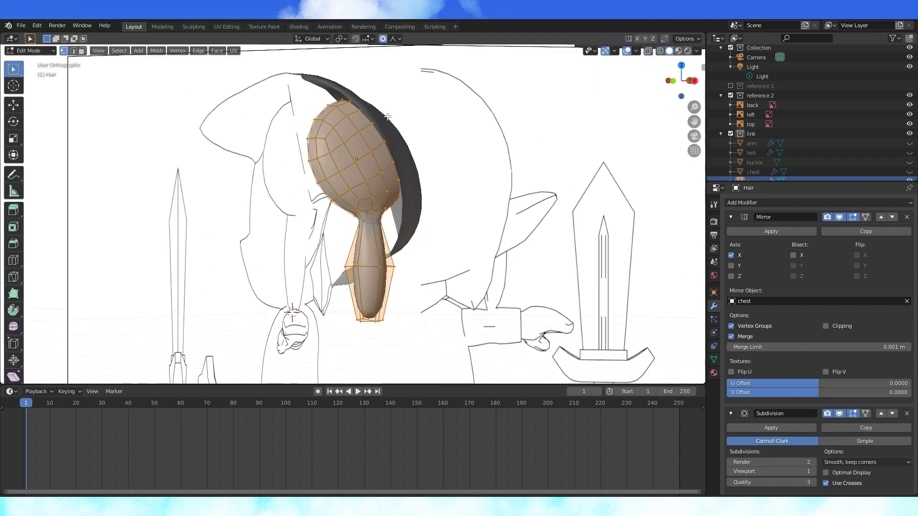
Extrude the Hat's front rim inward at scale 0.302 and collapse the inner loop to scale 0, closing the opening
key(Tab)
click(379, 123)
key(Tab)
middle_drag(384, 125, 409, 138)
key(KP_1)
click(376, 170)
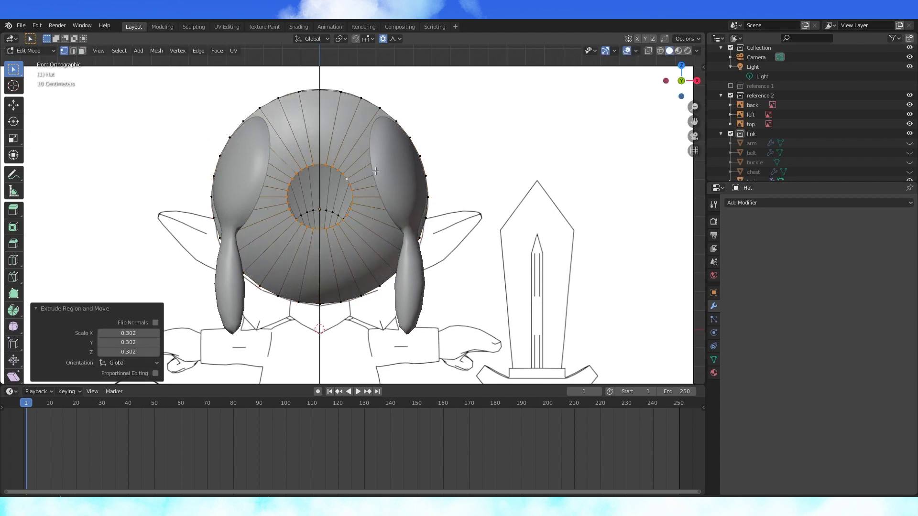
key(s)
key(0)
key(Return)
Add a loop cut to the hat's front cap and slide it outward close to the rim
key(Tab)
mouse_move(375, 170)
middle_down()
mouse_move(318, 185)
mouse_move(381, 161)
mouse_move(363, 160)
middle_up()
key(Tab)
key(ctrl+r)
click(301, 116)
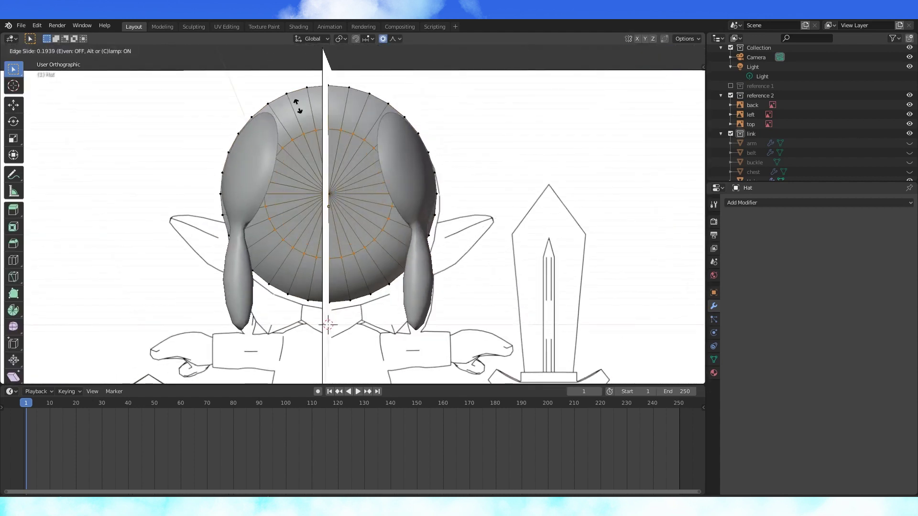
click(341, 52)
Move the centre vertex of the hat's front cap 0.0715 m in Y and 0.023 m in Z with proportional editing
click(342, 195)
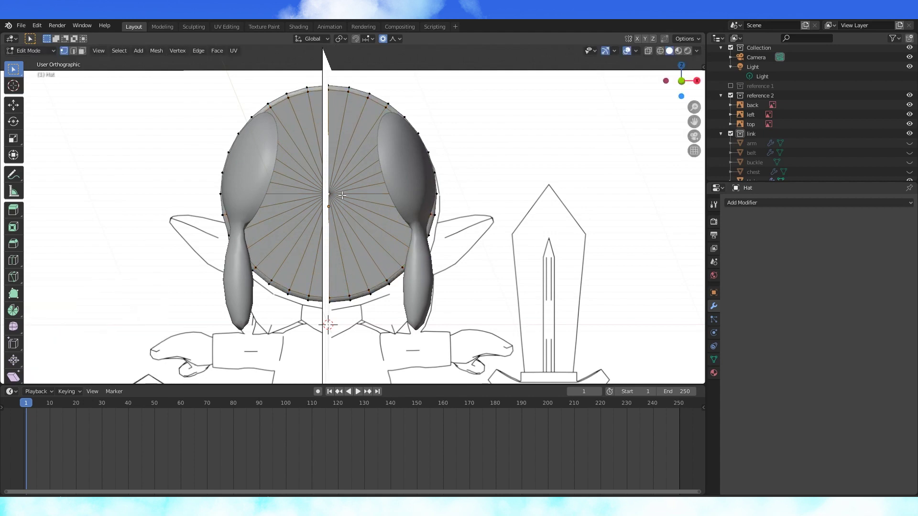
key(KP_3)
click(659, 51)
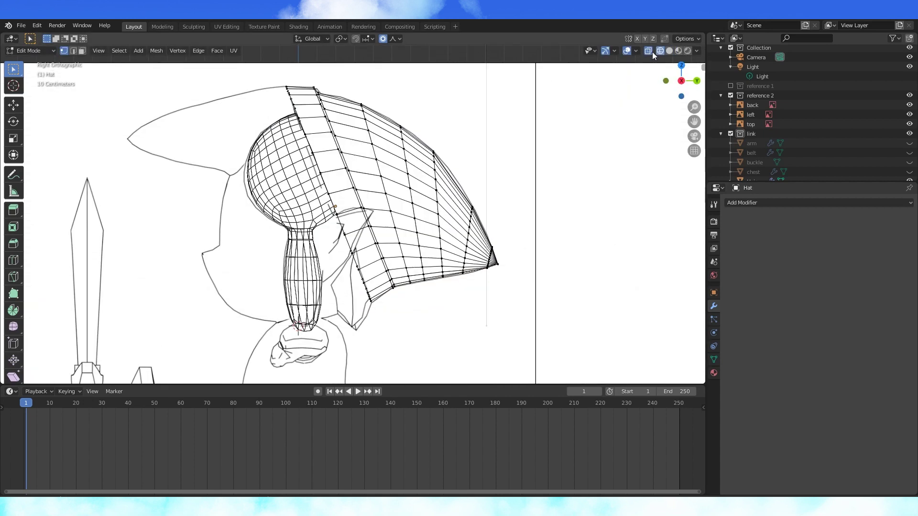
click(433, 175)
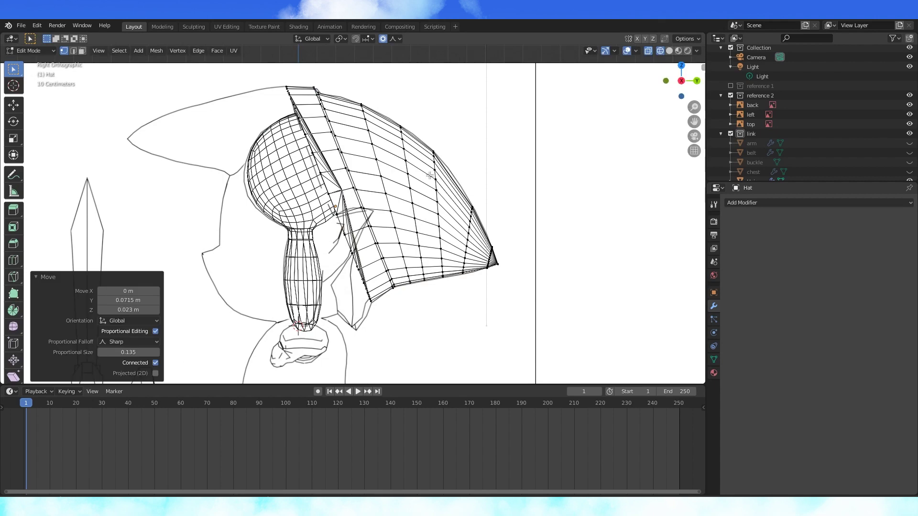
Move Hair bulb vertices from the top view with proportional editing to fit them against the hat and reference
key(KP_1)
click(670, 50)
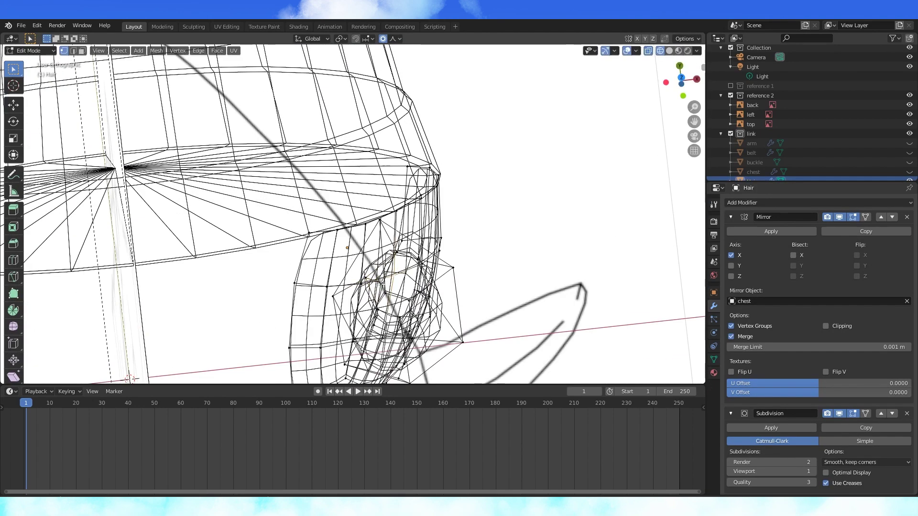
key(g)
key(g)
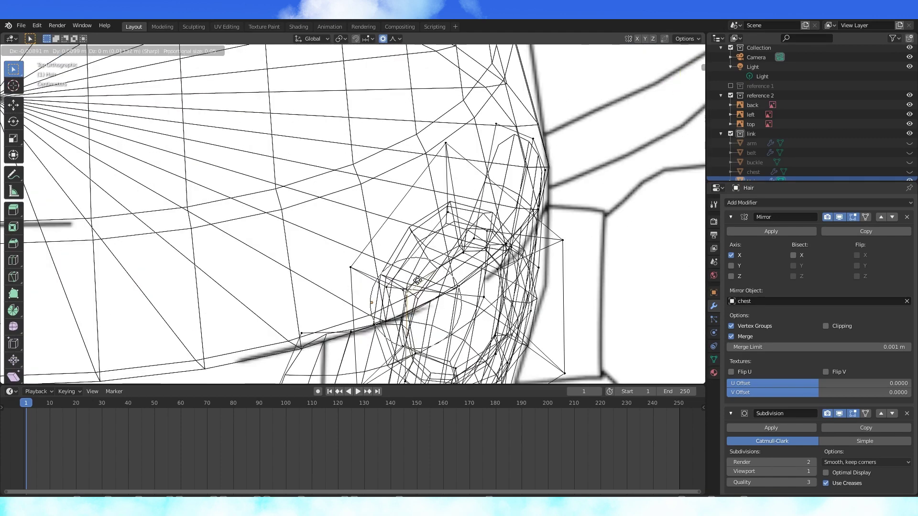
key(g)
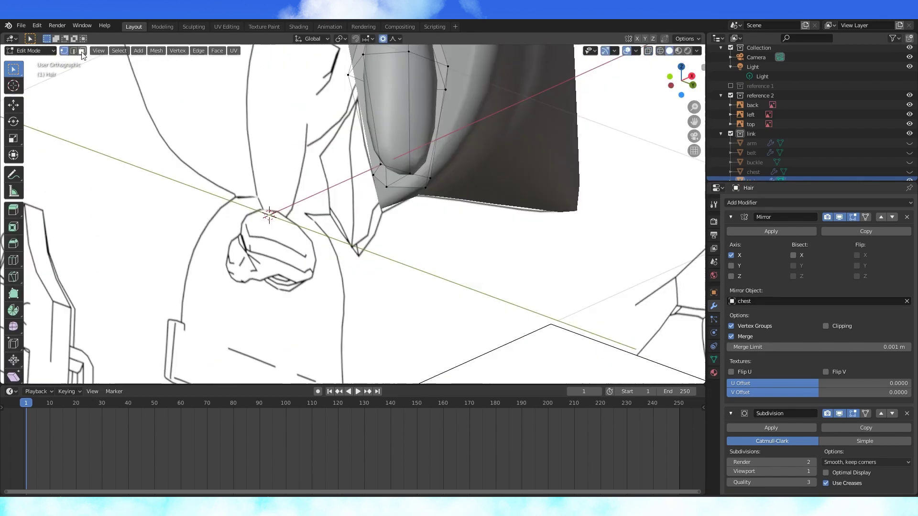
Extrude the side strand's end face downward and scale it to 0.154 to form a point
key(KP_3)
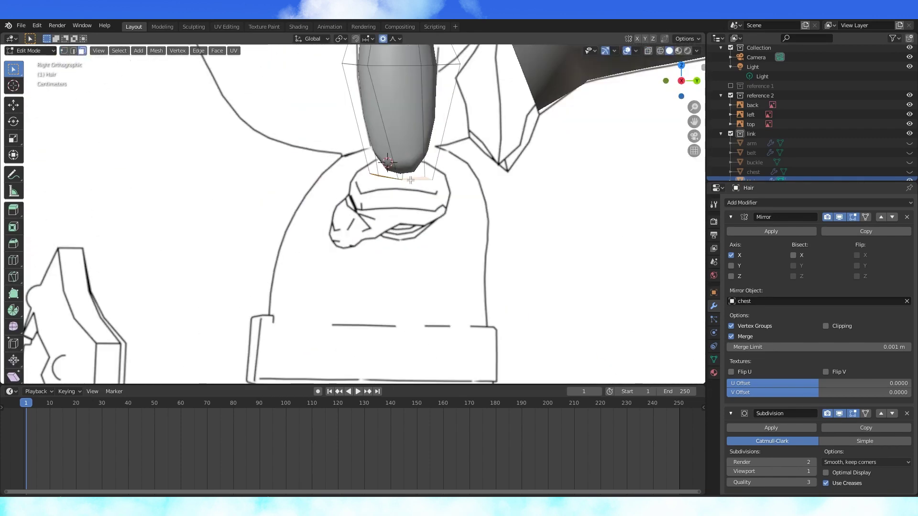
click(433, 183)
click(411, 190)
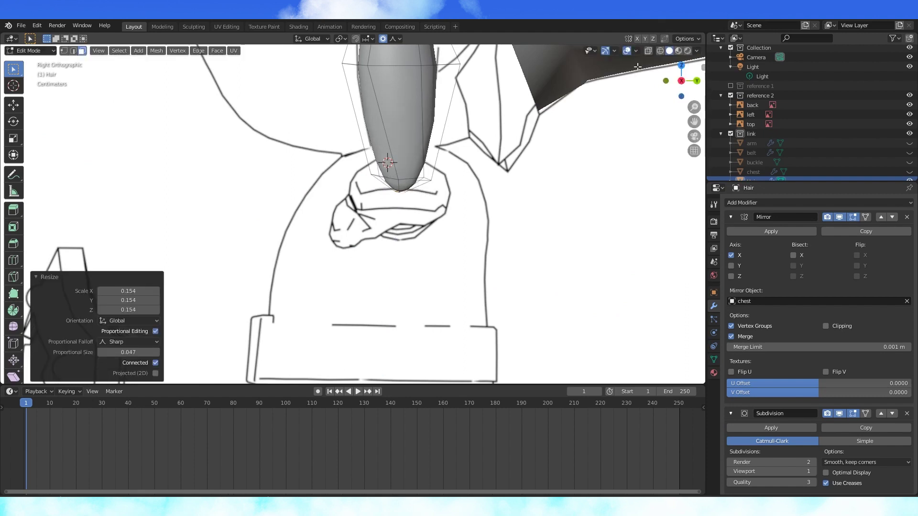
Move the side strand's pointed tip in wireframe to match the reference
click(660, 51)
scroll(421, 154, up, 2)
key(g)
click(485, 177)
key(KP_1)
scroll(398, 219, down, 2)
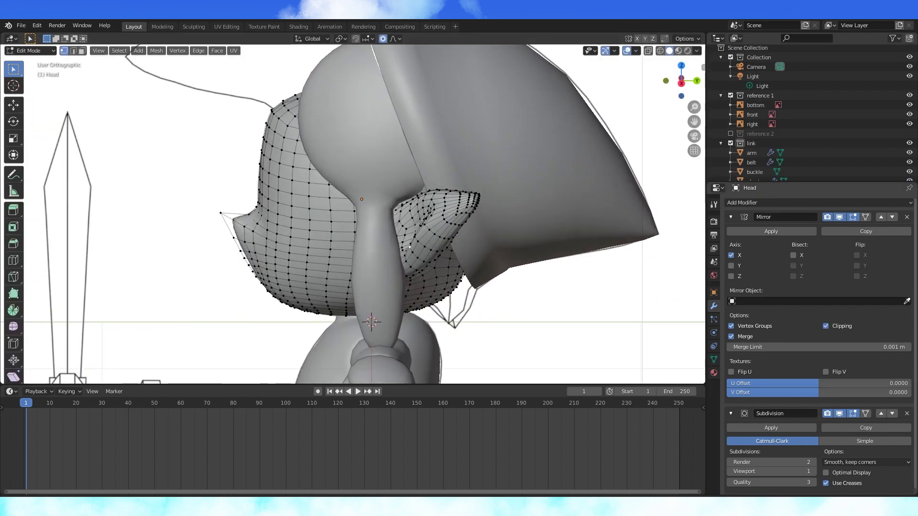
Move the Hair edge beside the ear in the right view with smooth proportional editing
key(Tab)
key(Tab)
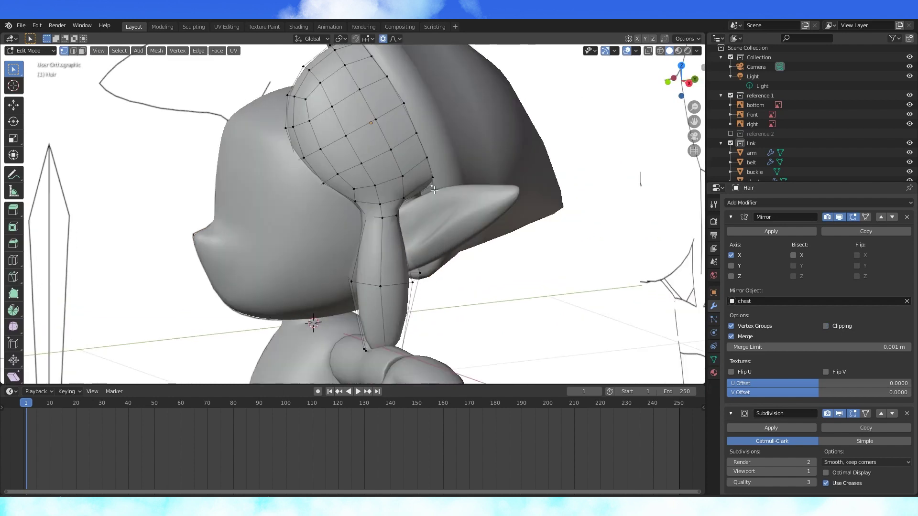
key(KP_3)
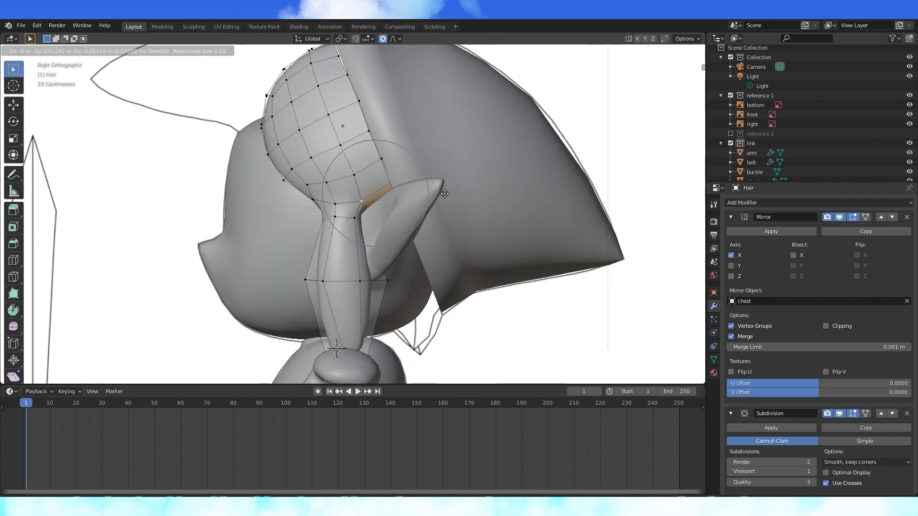
click(444, 192)
middle_drag(444, 191, 497, 192)
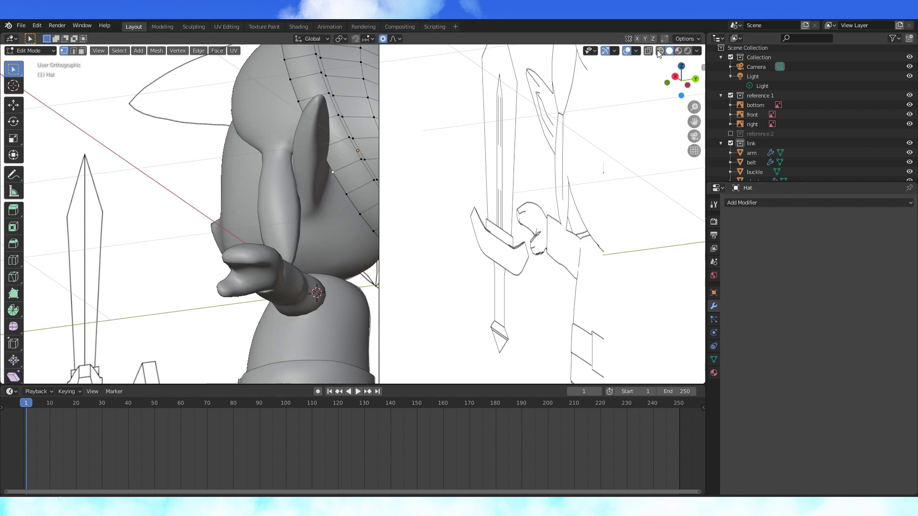
Display the model in wireframe and hide the reference 1 collection
click(660, 50)
mouse_move(335, 268)
middle_down()
mouse_move(361, 242)
mouse_move(299, 176)
mouse_move(268, 176)
mouse_move(274, 192)
middle_up()
click(672, 53)
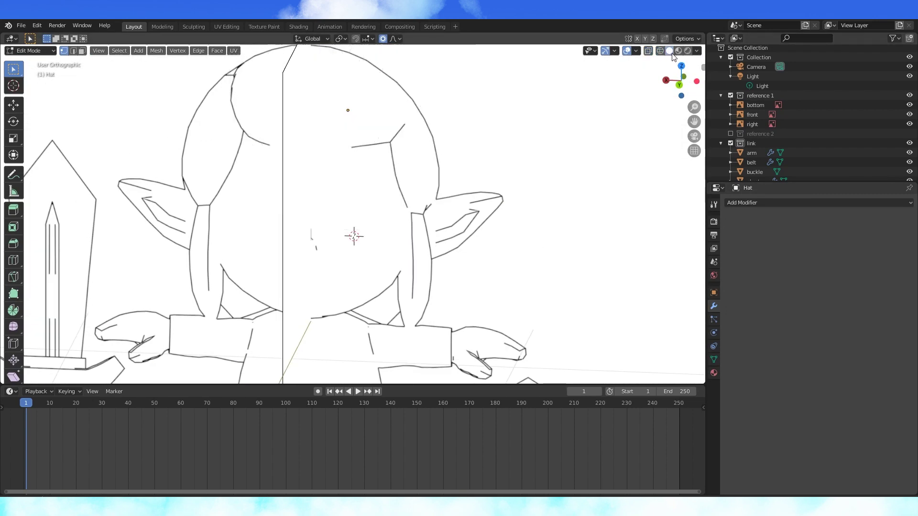
middle_drag(534, 137, 504, 142)
click(661, 51)
click(730, 95)
Duplicate the hat's lower rim vertices between the ears, separate them from the hat and name the new object hair 2
scroll(505, 142, up, 3)
key(KP_1)
shift+middle_drag(437, 177, 705, 201)
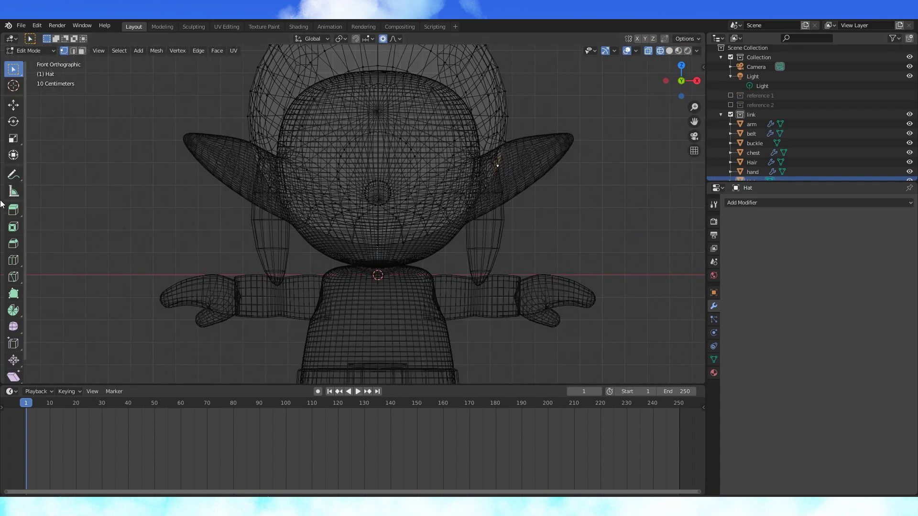
ctrl+click(364, 241)
mouse_move(383, 253)
middle_down()
mouse_move(364, 241)
mouse_move(484, 245)
mouse_move(509, 228)
middle_up()
ctrl+click(551, 184)
key(ctrl+KP_1)
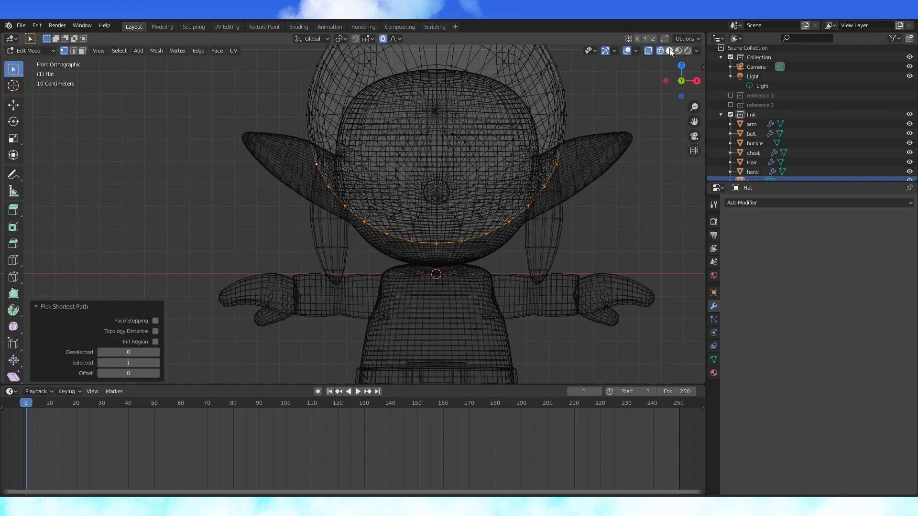
click(670, 52)
middle_drag(404, 205, 463, 190)
key(e)
key(p)
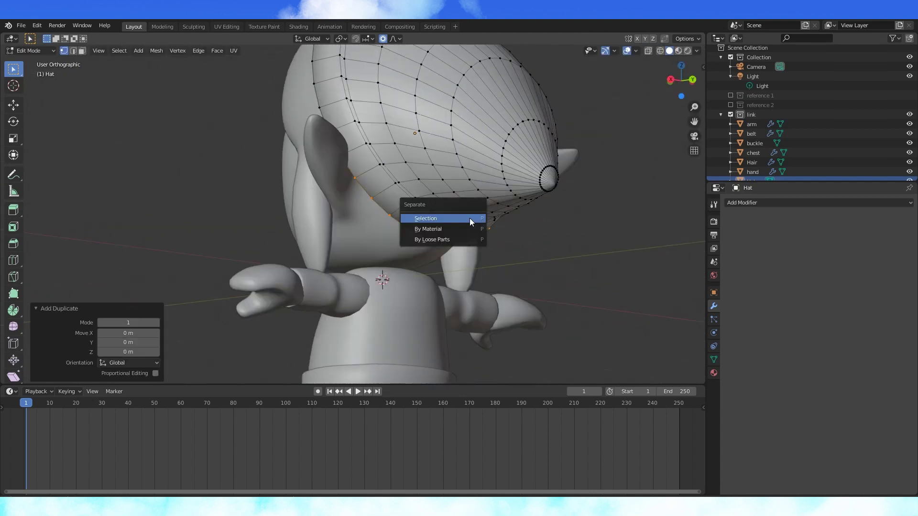
click(470, 219)
key(Tab)
click(389, 216)
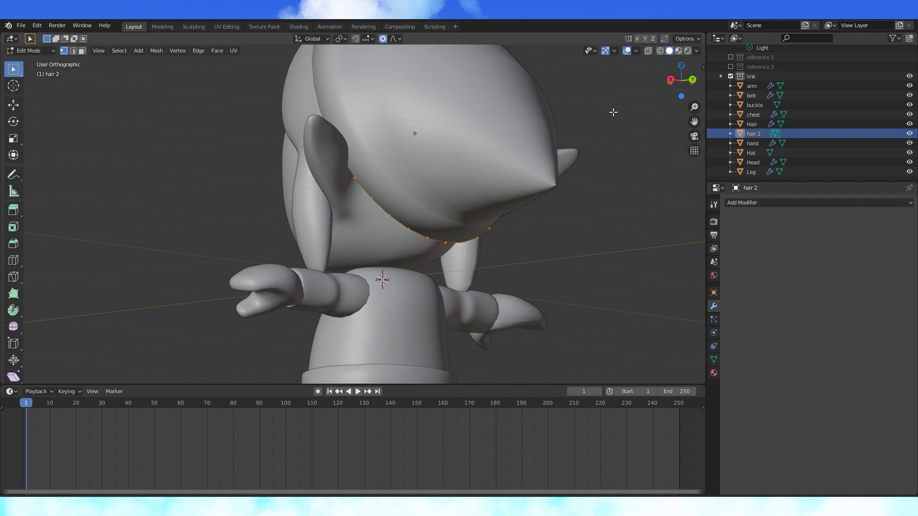
Show the reference 2 collection and hide every link object except Hair and hair 2 in a front wireframe view
key(KP_1)
click(661, 51)
click(731, 67)
drag(909, 115, 910, 143)
scroll(910, 153, down, 2)
click(910, 153)
click(910, 172)
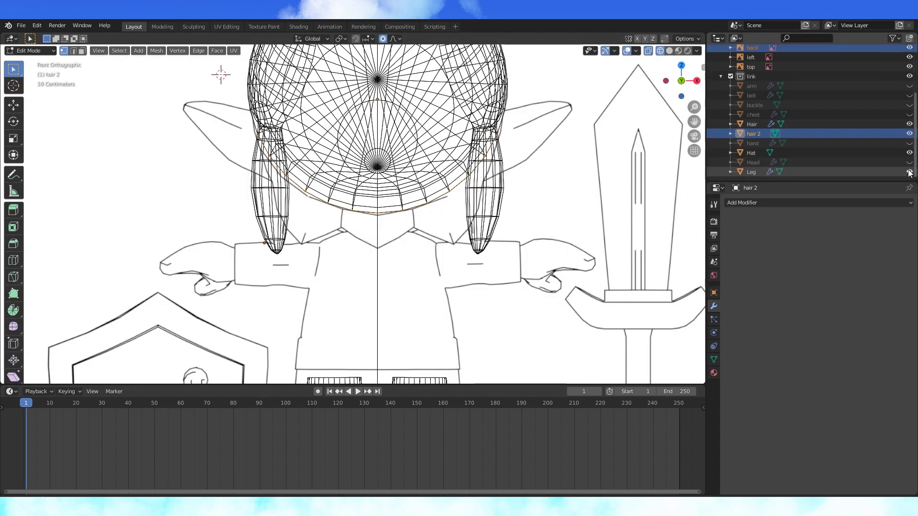
click(909, 172)
scroll(409, 117, up, 1)
click(910, 153)
scroll(382, 225, down, 1)
scroll(297, 191, down, 1)
Add a mesh circle to hair 2 and move it 0.684 m in X and -0.684 m in Z
key(shift+a)
click(295, 236)
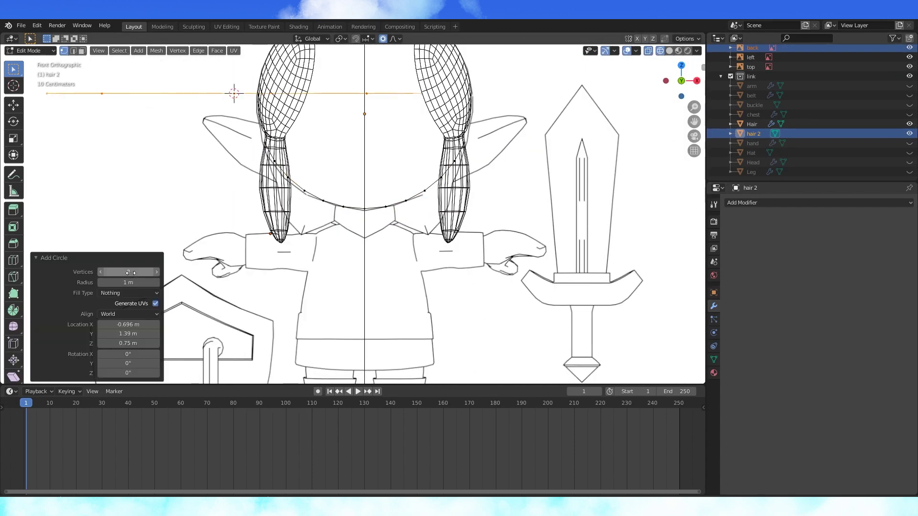
scroll(345, 154, down, 3)
key(g)
click(427, 223)
Scale the circle down along Y and move it onto the back hair lock of the side reference
key(KP_3)
shift+middle_drag(473, 216, 537, 214)
key(s)
key(x)
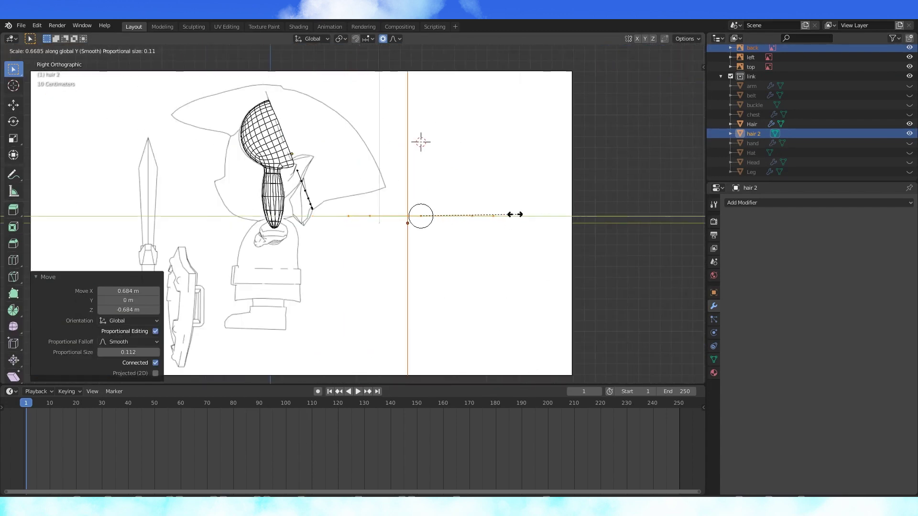
click(439, 215)
scroll(449, 215, up, 1)
key(g)
click(320, 214)
Rotate the circle by -14.1° and scale it down to fit the back hair lock's outline
scroll(322, 213, up, 4)
shift+middle_drag(322, 214, 495, 216)
key(r)
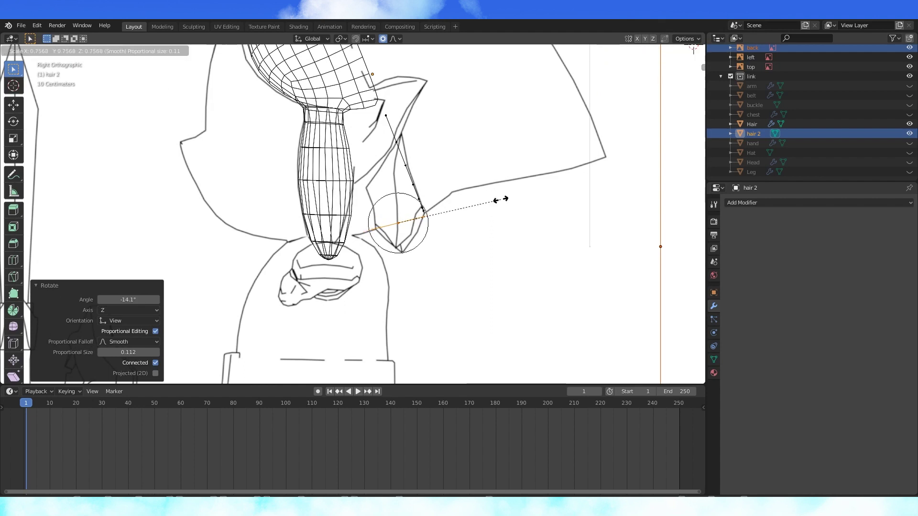
key(KP_1)
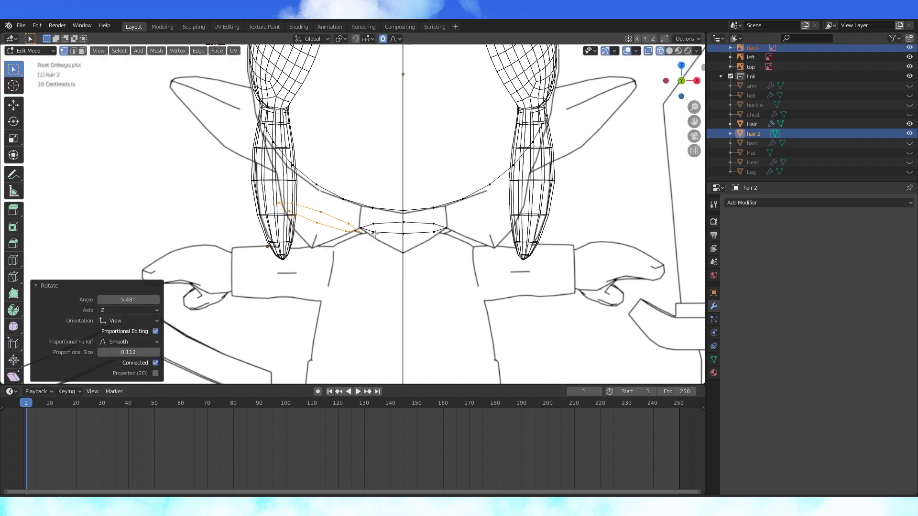
Extrude the side lock's loop by -0.0133 m in X and -0.0621 m in Z, then scale it down and reposition it
scroll(377, 230, up, 1)
key(o)
key(r)
click(425, 273)
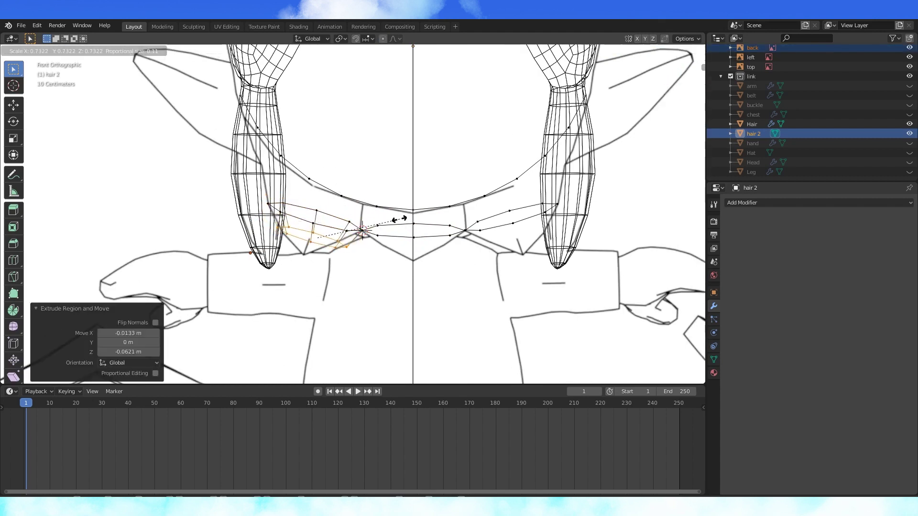
click(393, 223)
key(g)
click(387, 220)
Scale the side lock's lower loop to the side reference and adjust its height along Z
key(KP_3)
scroll(385, 220, up, 2)
shift+middle_drag(385, 219, 462, 217)
key(s)
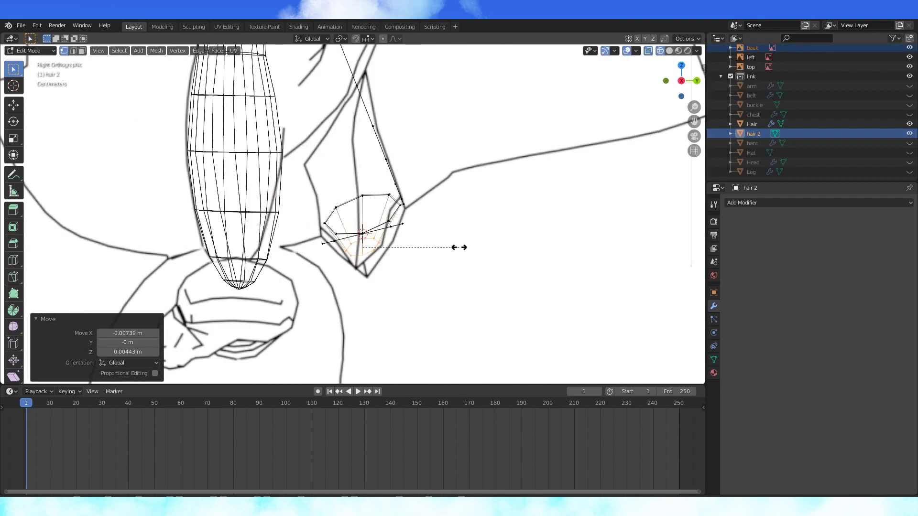
middle_drag(351, 214, 357, 229)
key(g)
key(z)
click(356, 225)
Try to scale the side lock's upper loop by 1.086 in the side view
alt+click(334, 207)
key(KP_3)
scroll(355, 206, up, 1)
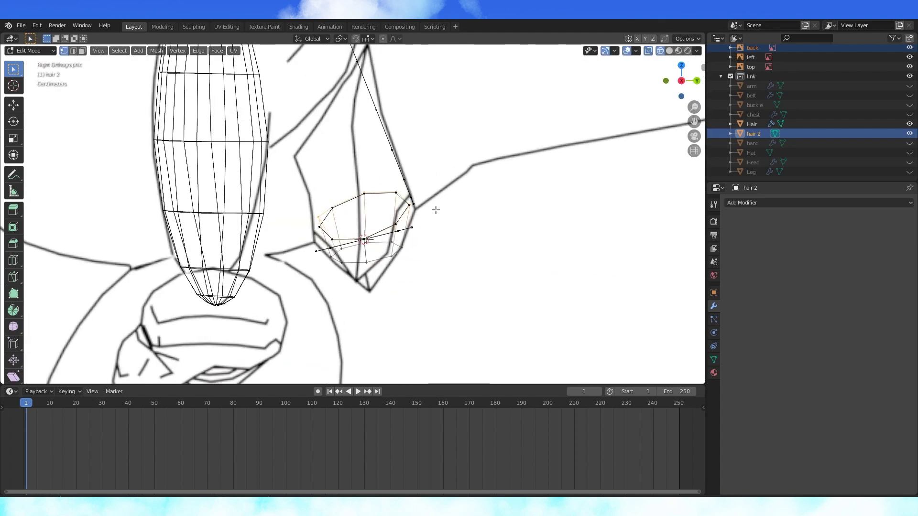
click(528, 169)
scroll(453, 206, down, 1)
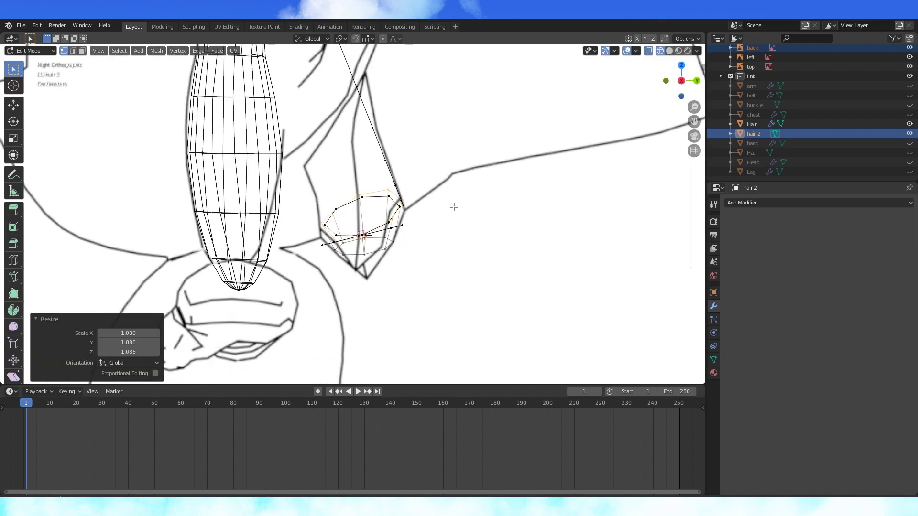
key(KP_1)
key(ctrl+z)
key(ctrl+z)
Move the front of the side lock's lower loop with proportional editing to follow the side reference outline
key(KP_3)
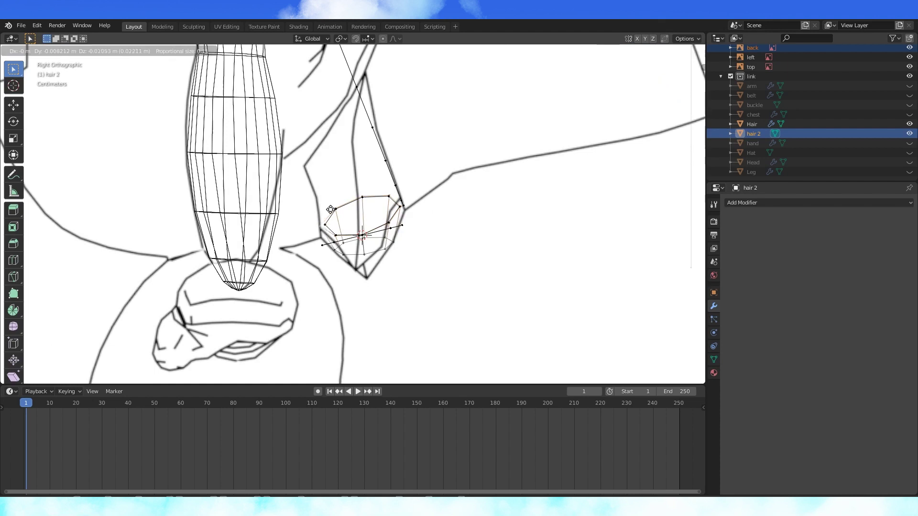
click(325, 223)
middle_drag(344, 220, 440, 196)
key(KP_3)
Collapse the side lock's lower end to a pointed tip with a scale of 0 and move it -0.00821 m in Z
alt+click(428, 216)
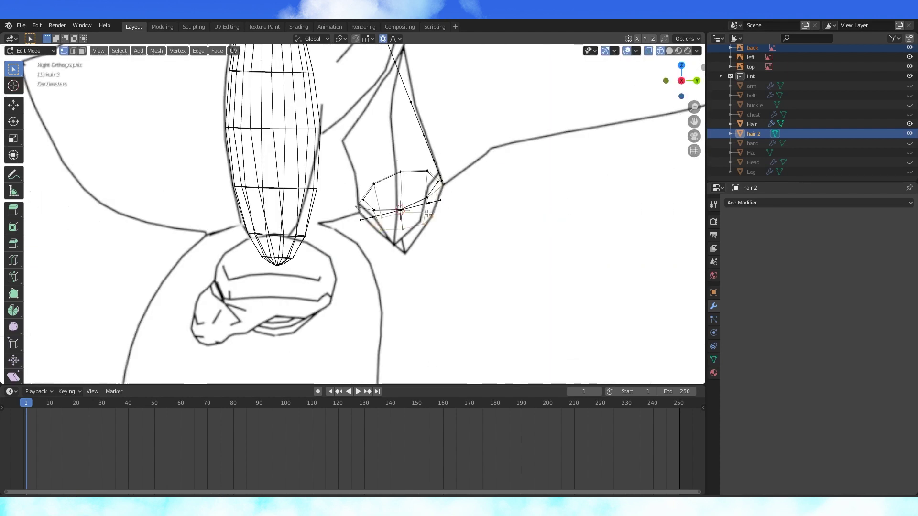
key(o)
key(s)
key(0)
key(Return)
key(g)
key(z)
click(438, 244)
Adjust the vertex above the side lock's tip to fit the front reference
key(KP_1)
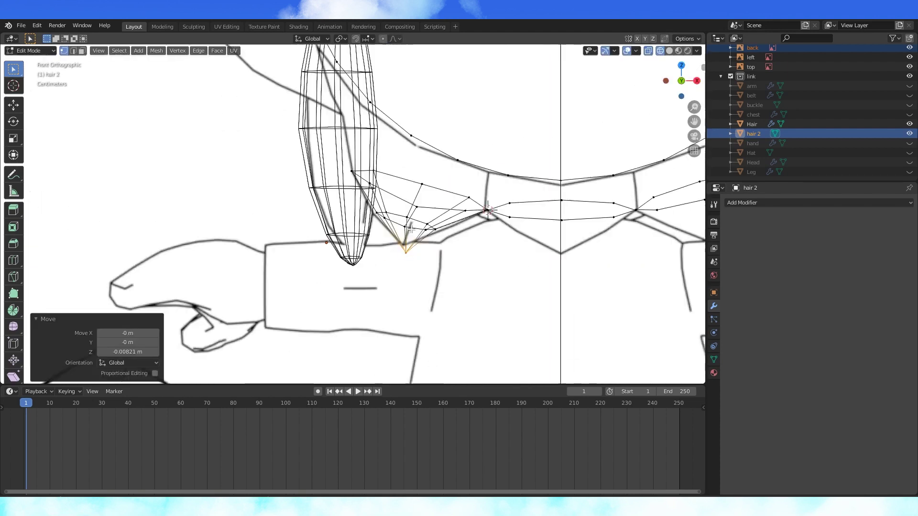
click(406, 218)
key(g)
click(420, 225)
Extrude the centre lock's loop downward into a tapered tip and move the selection 0.00739 m in Y and 0.0308 m in Z
key(e)
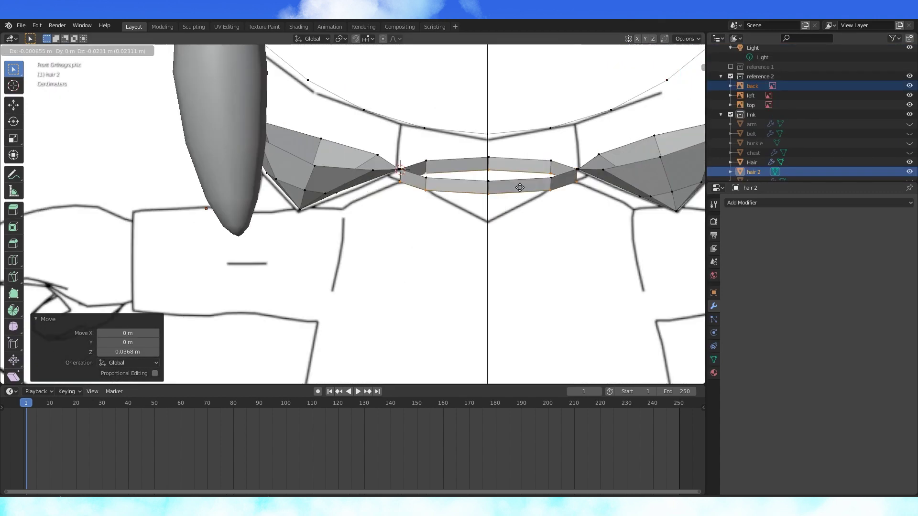
click(522, 195)
key(s)
click(587, 212)
key(e)
key(KP_3)
key(g)
click(532, 157)
Hide the reference 2 collection, enable vertex snapping and snap the centre lock's top vertex onto the curved hairline edge
scroll(533, 158, down, 2)
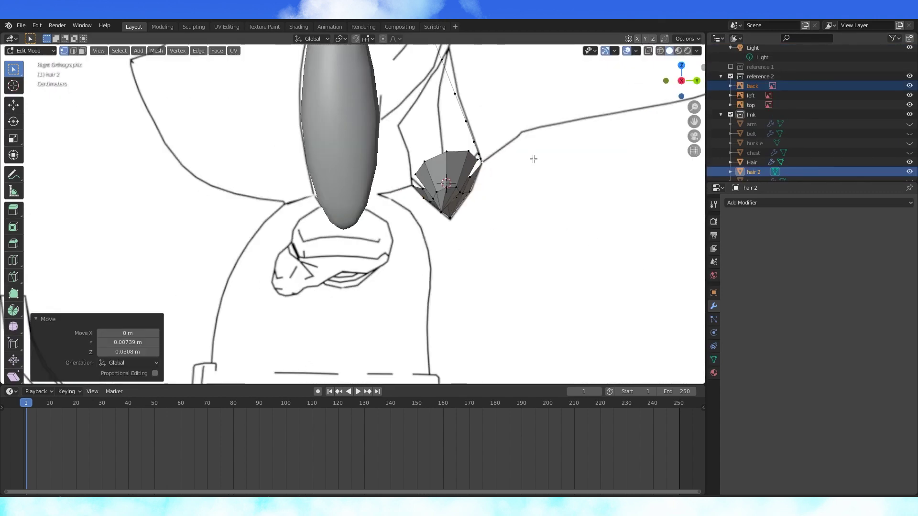
middle_drag(532, 158, 417, 199)
click(731, 77)
key(ctrl+KP_1)
click(355, 39)
click(368, 38)
click(367, 73)
middle_drag(420, 129, 467, 172)
key(g)
click(413, 174)
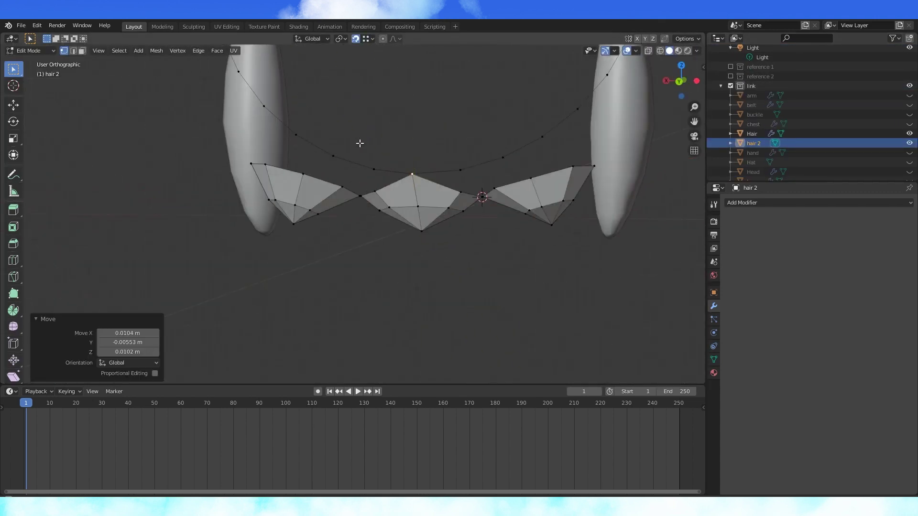
Snap the centre lock's side corners to the neighbouring locks' corners and merge the overlapping vertices
middle_drag(359, 143, 451, 184)
scroll(495, 197, up, 5)
click(462, 201)
key(g)
click(454, 198)
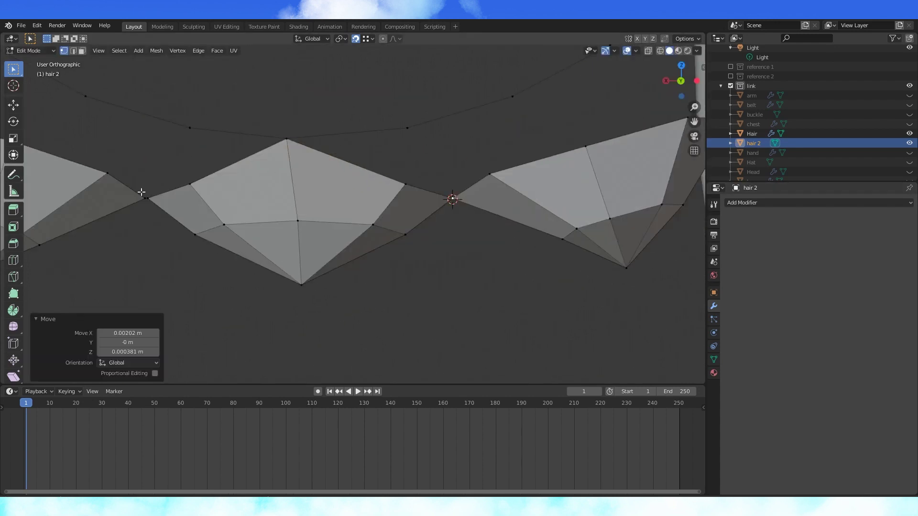
click(143, 195)
key(g)
click(148, 198)
middle_drag(268, 192, 442, 222)
key(a)
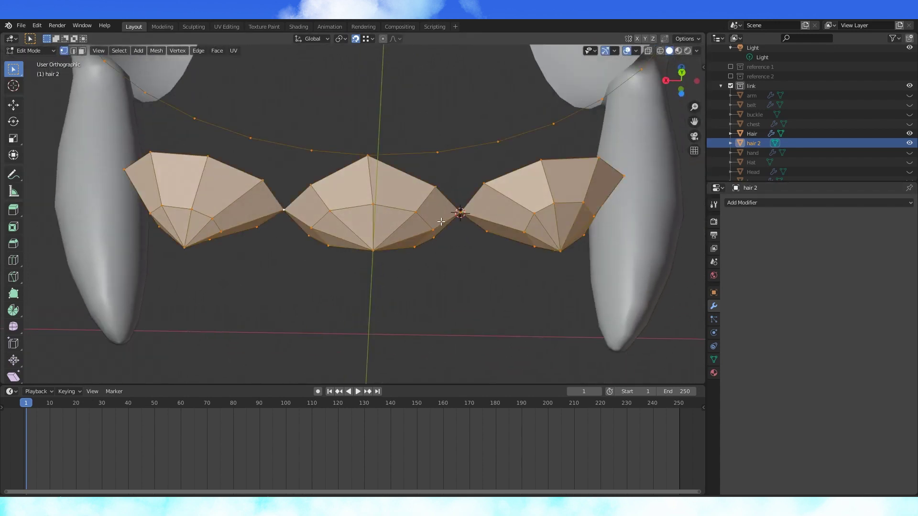
key(m)
click(412, 279)
Extrude a vertex from the centre lock's upper edge and fill faces between the lock and the hairline edge
click(434, 187)
middle_drag(434, 187, 401, 223)
key(g)
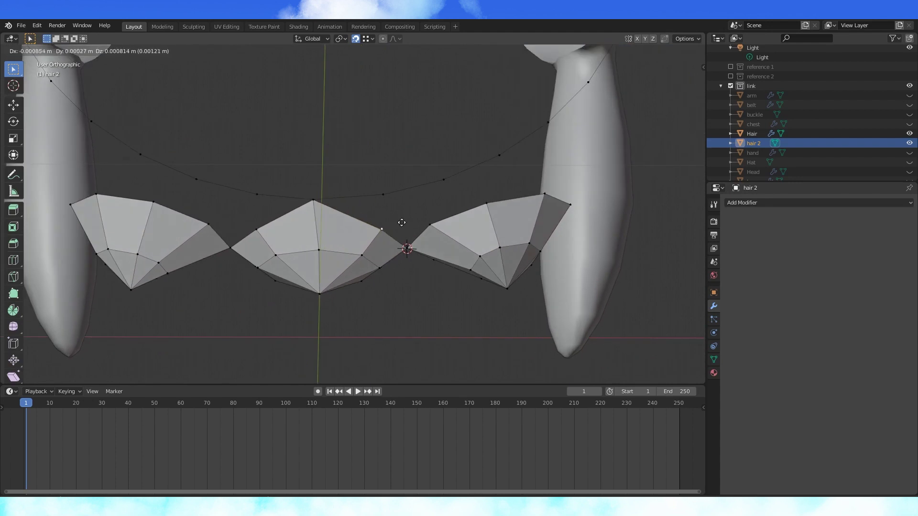
click(417, 208)
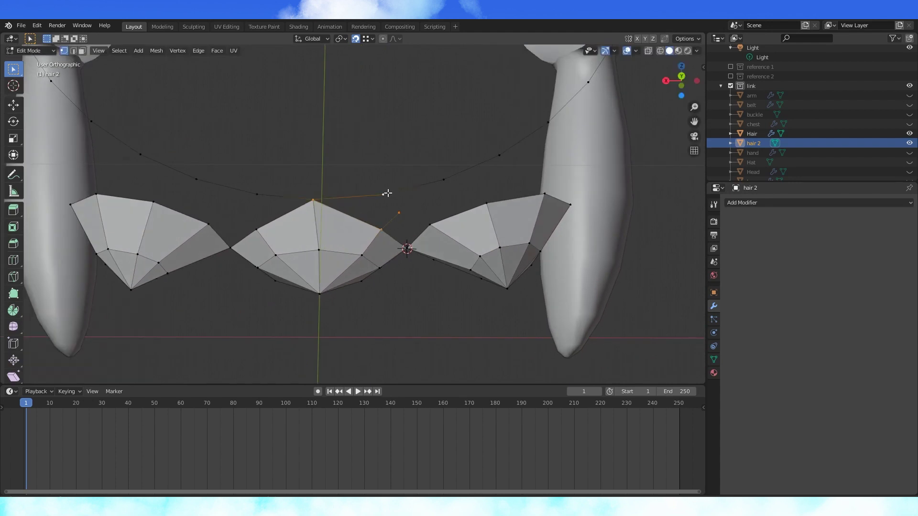
shift+middle_drag(423, 221, 493, 219)
click(325, 225)
key(shift+d)
key(shift+Tab)
key(f)
Extrude vertices from the neighbouring side locks' upper edges and fill a face above the lock
click(279, 222)
middle_drag(283, 220, 301, 184)
key(e)
click(304, 199)
key(f)
click(500, 214)
shift+middle_drag(484, 196, 454, 202)
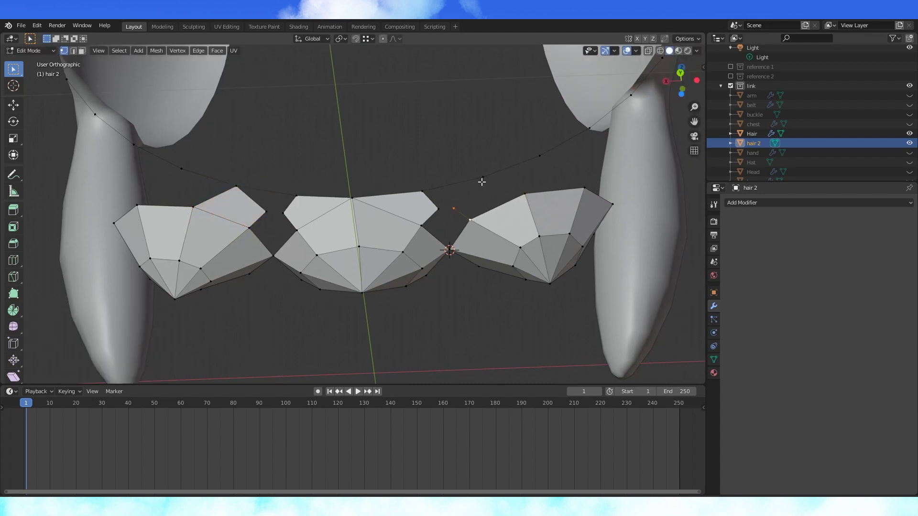
Extrude the outer side lock's edge by -0.0207 m in Y and 0.121 m in Z and fit it to the side reference
key(ctrl+KP_1)
key(g)
click(504, 152)
key(KP_3)
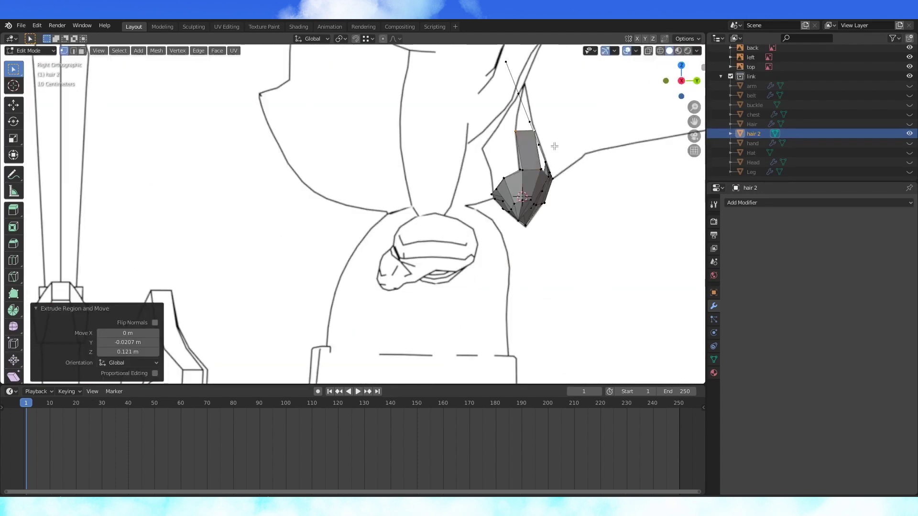
key(g)
click(555, 146)
Move a vertex of the outer lock's extruded strip to follow the side reference outline
shift+middle_drag(555, 146, 486, 173)
scroll(487, 173, up, 2)
middle_drag(588, 189, 374, 275)
click(535, 196)
key(KP_3)
key(g)
click(544, 211)
Add a loop cut to the outer strip, fill the adjoining gap and reposition the vertices against the side reference
key(ctrl+r)
click(424, 167)
key(f)
key(KP_3)
key(g)
click(421, 182)
key(KP_3)
middle_drag(375, 228, 428, 228)
key(g)
click(398, 220)
Show the Head object and return to editing hair 2
key(a)
key(KP_3)
key(Tab)
click(909, 163)
key(Tab)
Fill the open faces between the back locks and the hairline edge, then extrude and scale the next edge
shift+click(422, 218)
key(f)
key(f)
shift+click(450, 239)
key(e)
click(462, 222)
key(s)
scroll(441, 222, down, 3)
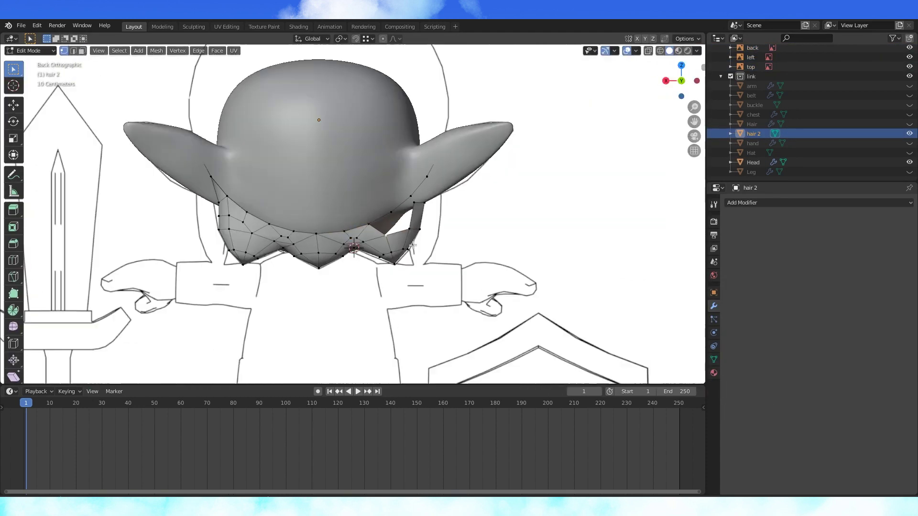
Move the hair strip vertex behind the ear by 0.0126 m in X, -0.0218 m in Y and -0.0281 m in Z
key(shift+z)
key(shift+z)
scroll(433, 215, up, 2)
middle_drag(467, 142, 601, 86)
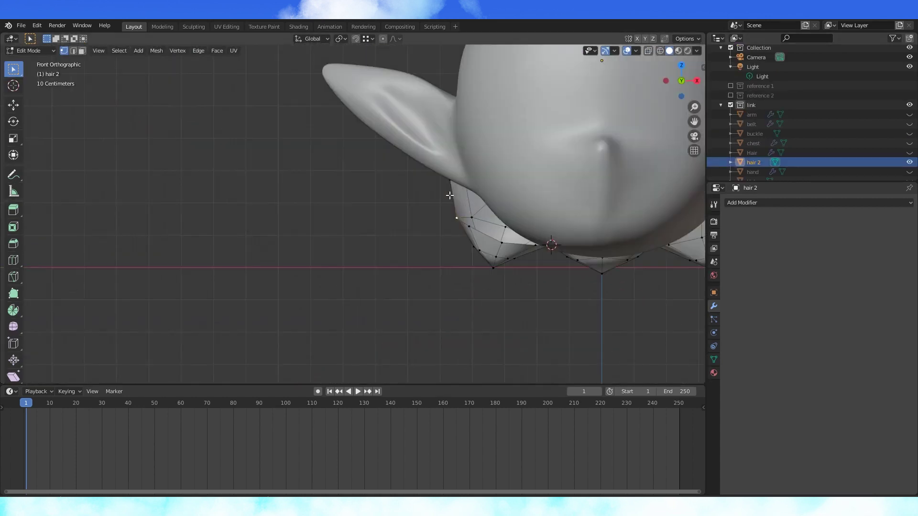
mouse_move(450, 188)
middle_down()
mouse_move(472, 214)
mouse_move(467, 153)
mouse_move(459, 157)
mouse_move(478, 204)
mouse_move(428, 152)
mouse_move(297, 105)
middle_up()
click(480, 208)
key(shift+z)
click(434, 176)
key(g)
click(426, 175)
key(shift+z)
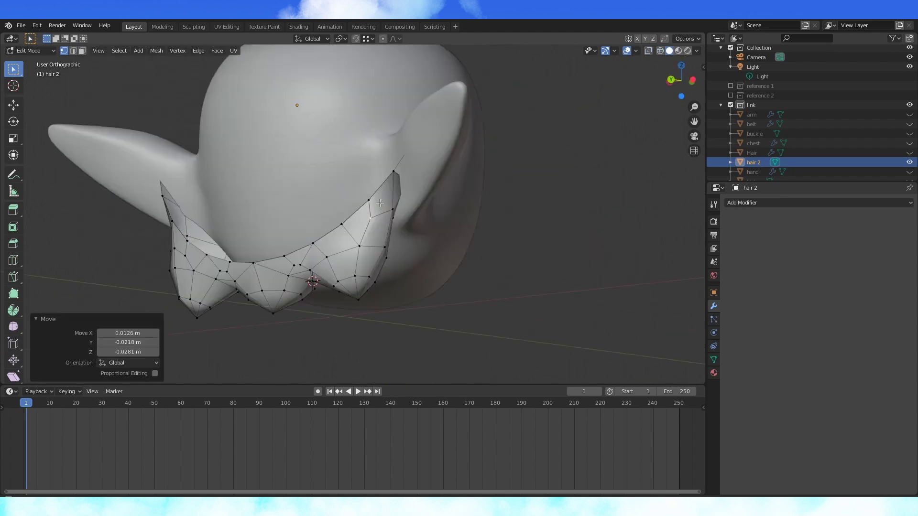
Extrude the strip's end by -0.0259 m in X, -0.0142 m in Y and 0.116 m in Z and move it behind the ear
key(KP_3)
middle_drag(349, 274, 480, 222)
key(e)
click(547, 174)
key(shift+z)
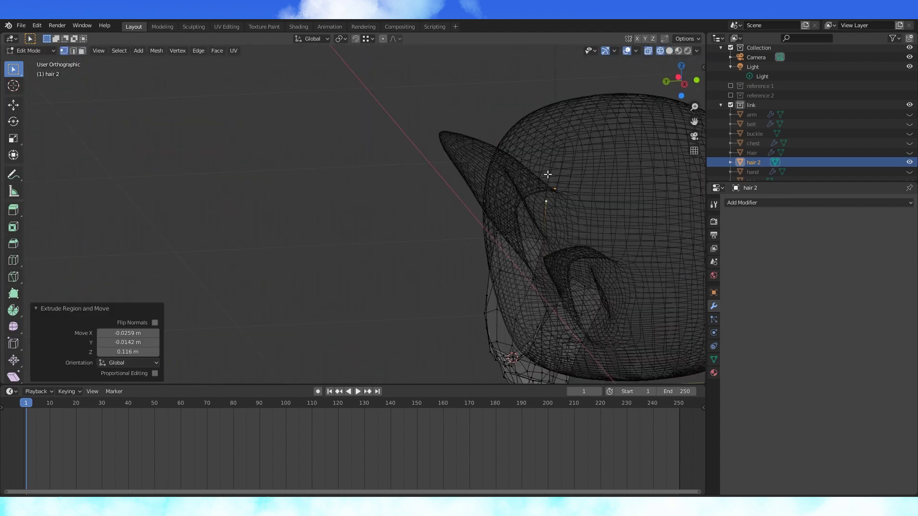
key(g)
click(532, 206)
key(shift+z)
middle_drag(533, 205, 430, 256)
Extrude the inner hair edge toward the head with face snapping and fill a face between the hair and the head
key(g)
click(383, 185)
key(e)
click(503, 249)
key(shift+Tab)
key(f)
key(shift+z)
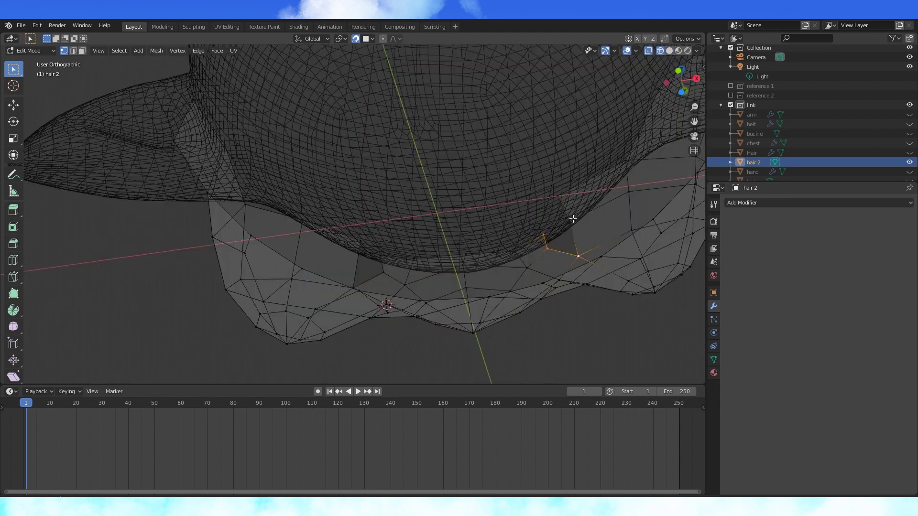
Show all objects in the link collection and add a level 1 Subdivision modifier to hair 2
key(shift+z)
key(Tab)
scroll(776, 164, down, 3)
drag(910, 172, 909, 85)
middle_drag(550, 191, 430, 187)
scroll(478, 196, up, 5)
click(478, 196)
key(ctrl+1)
Add loop cuts close to the pointed tips of the back hair locks, using a slide factor of -0.880 at the middle tip
key(Tab)
middle_drag(632, 211, 465, 223)
scroll(593, 220, up, 1)
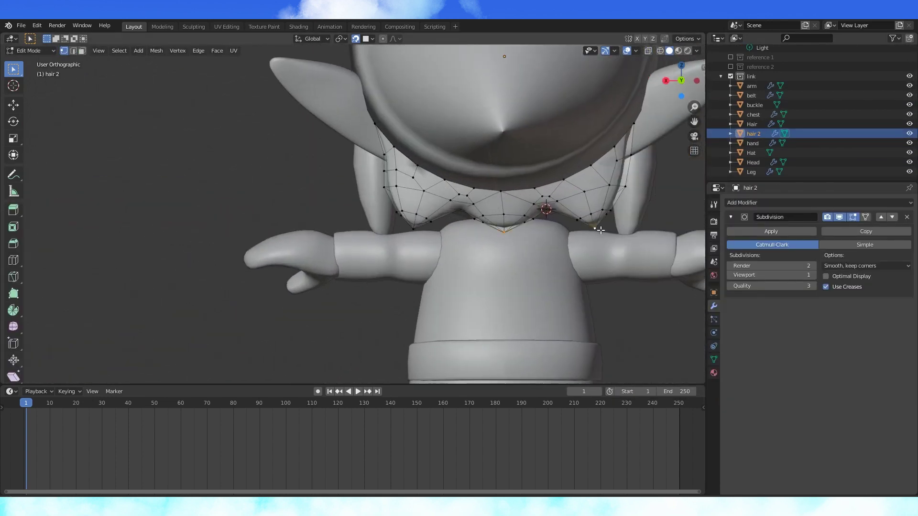
key(KP_3)
key(shift+Tab)
key(ctrl+KP_1)
scroll(514, 212, up, 3)
key(shift+z)
click(340, 241)
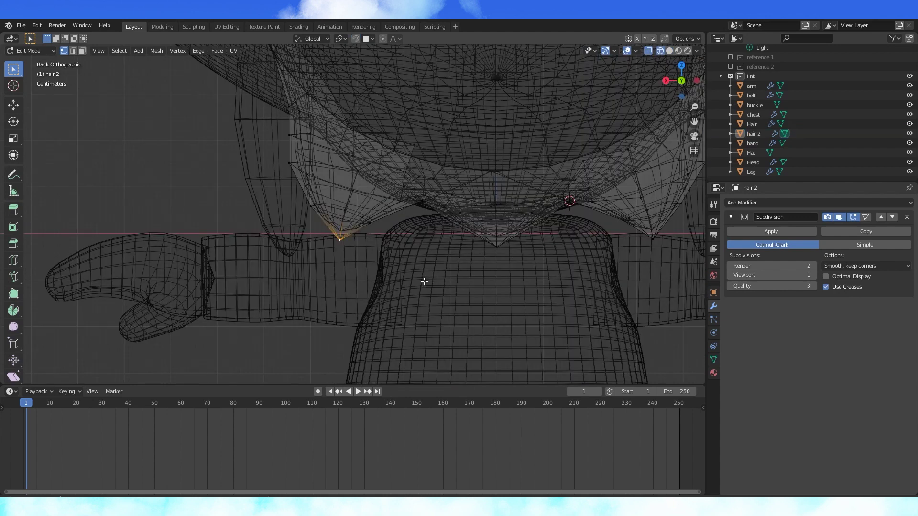
click(353, 234)
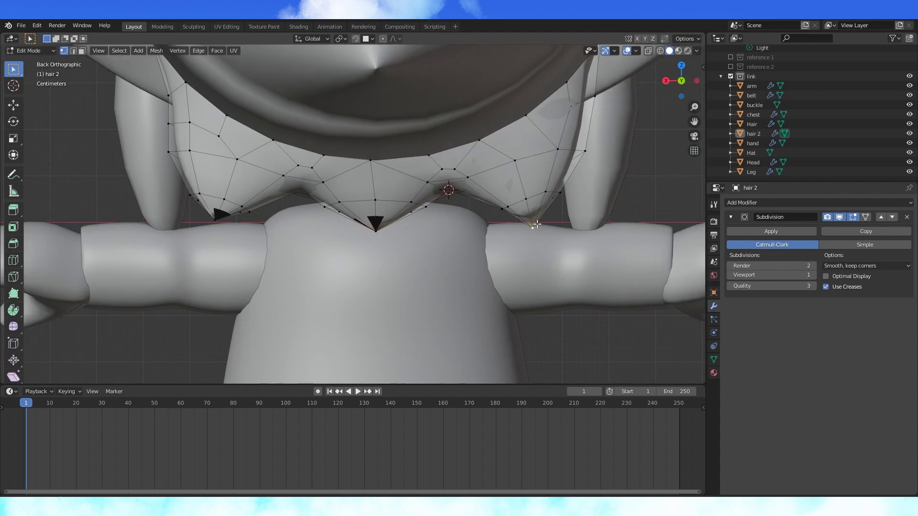
key(e)
click(532, 214)
click(365, 236)
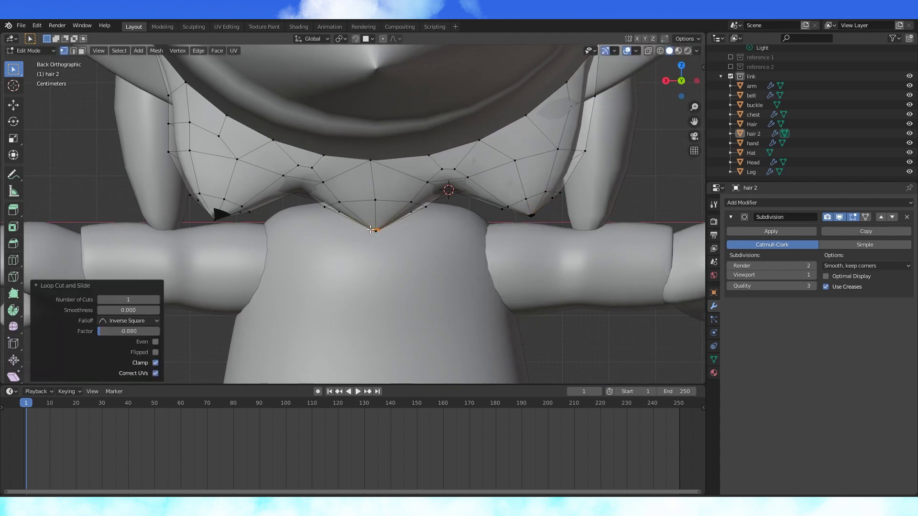
Slide the new geometry near the outer hair lock's tip along its edges to tighten the point
middle_drag(212, 220, 414, 259)
scroll(415, 259, up, 6)
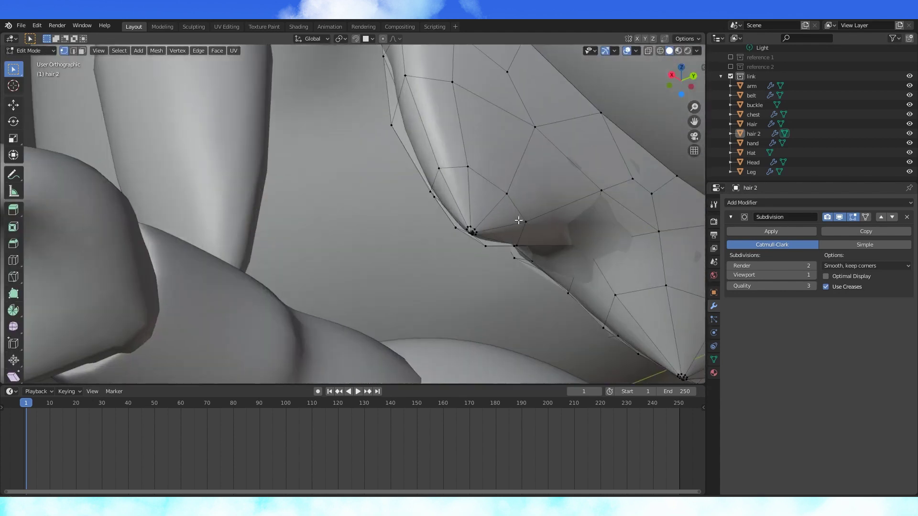
key(s)
key(g)
key(g)
click(538, 220)
Slide the edge loop around the opposite outer hair lock's tip closer to the point
scroll(538, 220, down, 5)
scroll(467, 272, up, 2)
alt+click(384, 239)
shift+middle_drag(558, 225, 351, 161)
alt+click(467, 309)
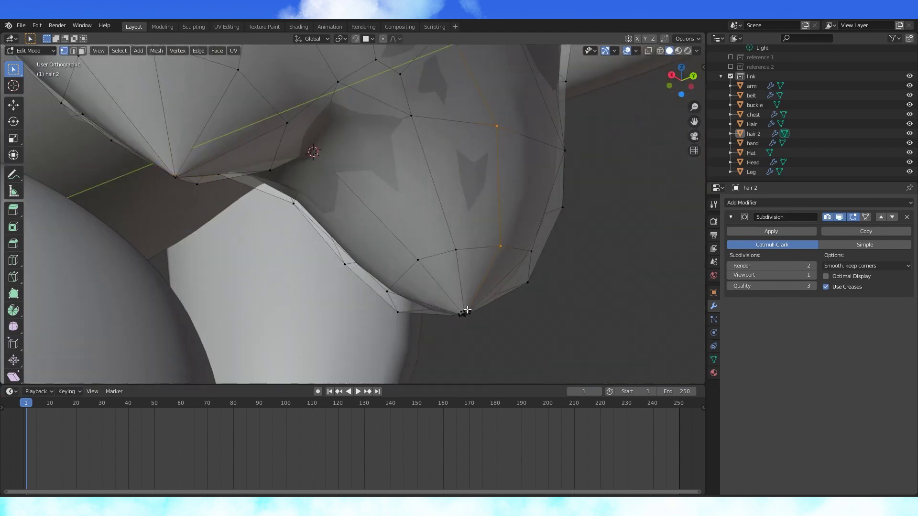
shift+middle_drag(602, 302, 544, 220)
scroll(502, 259, up, 5)
shift+middle_drag(502, 258, 411, 237)
scroll(412, 239, up, 2)
key(g)
key(g)
click(428, 287)
key(Tab)
scroll(445, 273, down, 12)
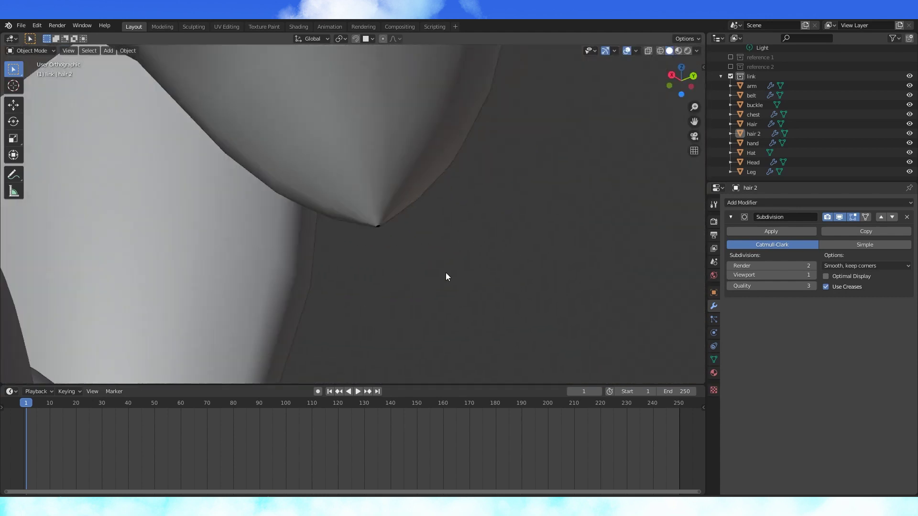
Examine the back hair and its pointed tips from different angles in object and edit mode
middle_drag(342, 241, 282, 280)
scroll(282, 280, down, 3)
key(Tab)
shift+middle_drag(335, 196, 514, 235)
key(Tab)
scroll(441, 251, up, 4)
scroll(441, 251, down, 3)
scroll(485, 234, down, 3)
scroll(427, 240, down, 3)
Reset the 3D cursor to the world origin, add a cube there and move it up by 1.06 m in Z
key(KP_1)
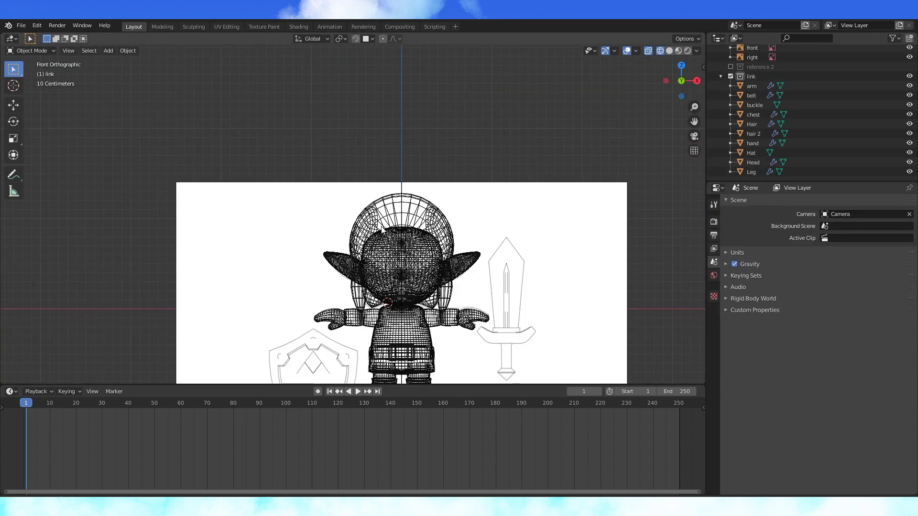
key(shift+s)
click(343, 272)
key(shift+a)
mouse_move(441, 259)
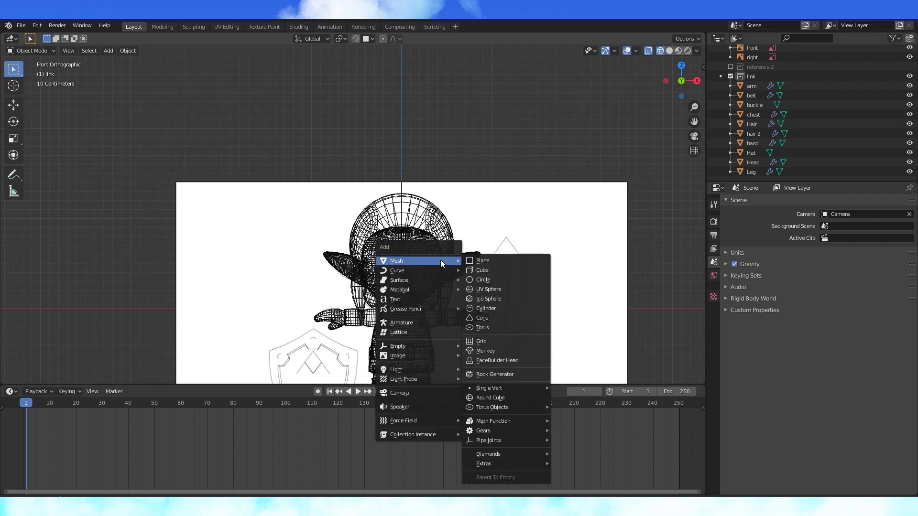
click(488, 273)
key(g)
click(429, 251)
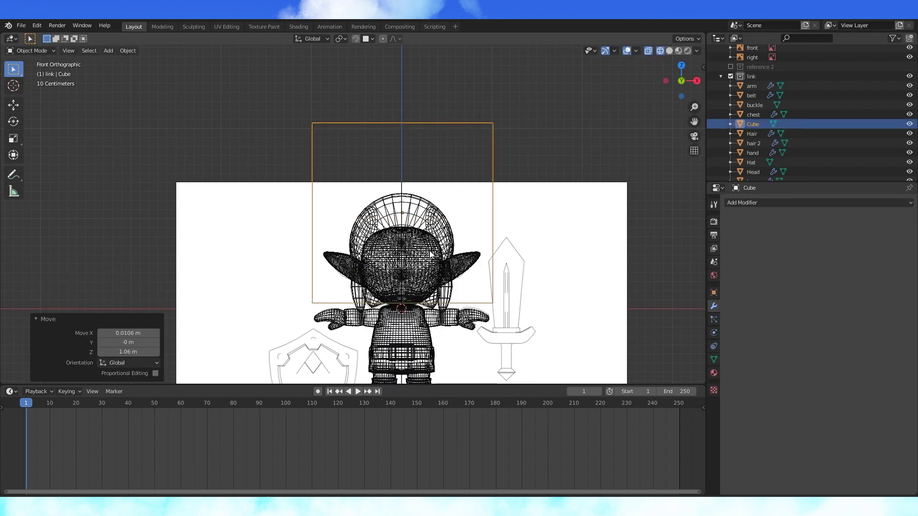
Scale the cube's mesh down to less than the head's width and add a Subdivision modifier
key(Tab)
key(s)
click(449, 220)
click(791, 205)
click(754, 358)
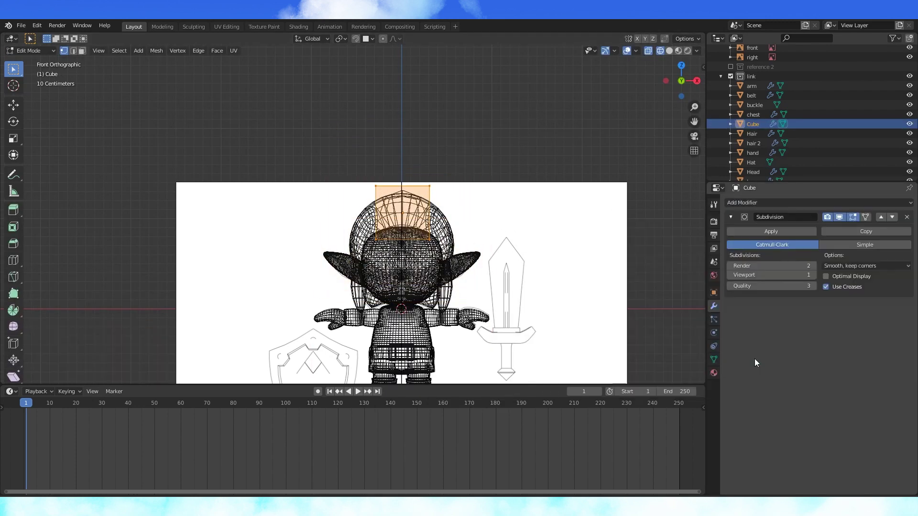
Delete the cube's rear face to leave that end open
key(KP_3)
scroll(508, 281, up, 3)
click(82, 51)
middle_drag(519, 204, 478, 226)
click(477, 224)
key(x)
click(473, 244)
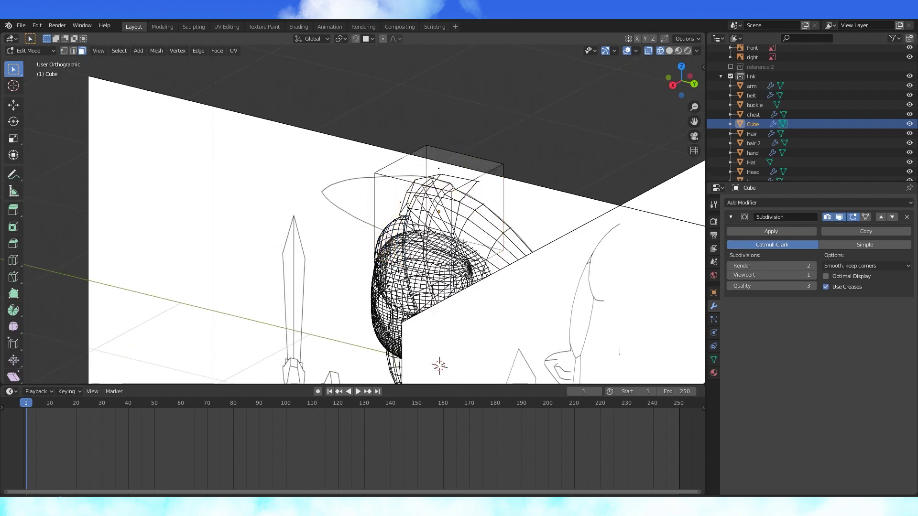
Hide every link object except the cube and show reference 2 instead of reference 1
key(KP_7)
key(a)
drag(909, 86, 910, 172)
scroll(910, 174, down, 1)
click(910, 173)
scroll(492, 170, up, 2)
key(Tab)
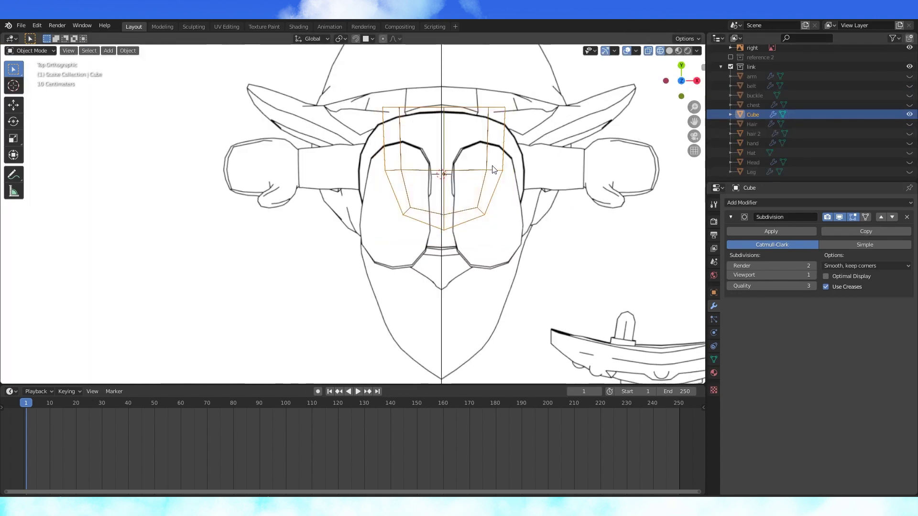
scroll(492, 170, down, 3)
scroll(739, 107, up, 2)
click(731, 58)
click(731, 67)
key(Tab)
Move the cube forward over the front hair outline and extend its front face by -0.331 m in Y
key(KP_3)
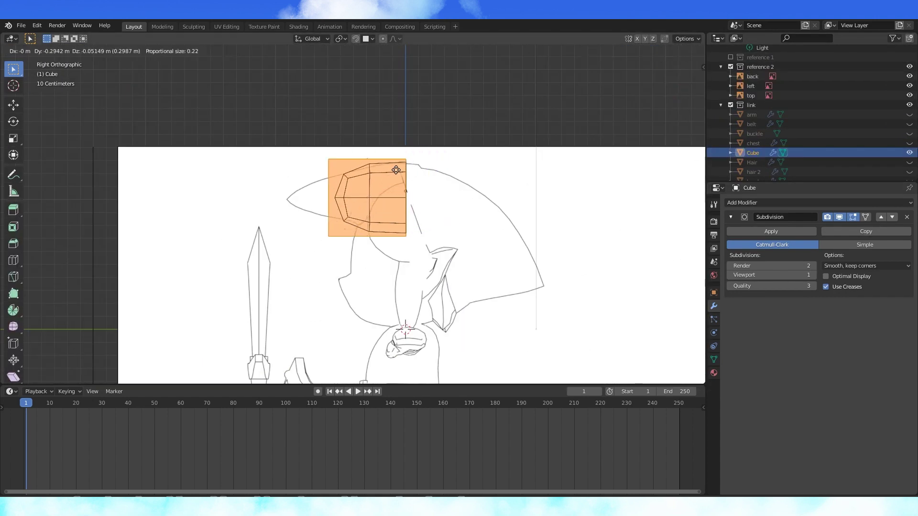
click(389, 170)
key(KP_7)
key(g)
key(y)
click(405, 265)
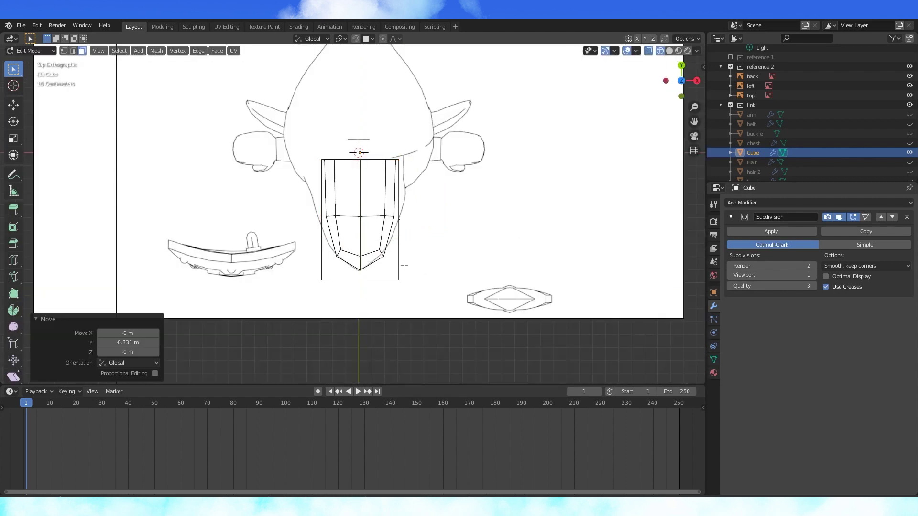
Scale the cube's open rear edge by 1.425 and move its lower and upper vertices in Z to match the side reference
key(s)
click(582, 157)
key(KP_3)
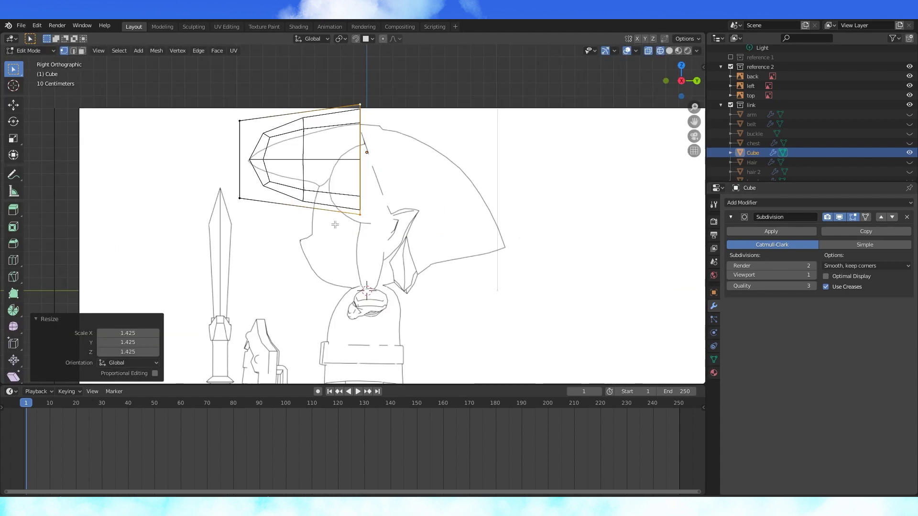
drag(384, 236, 203, 186)
key(g)
key(z)
click(349, 214)
drag(398, 92, 218, 146)
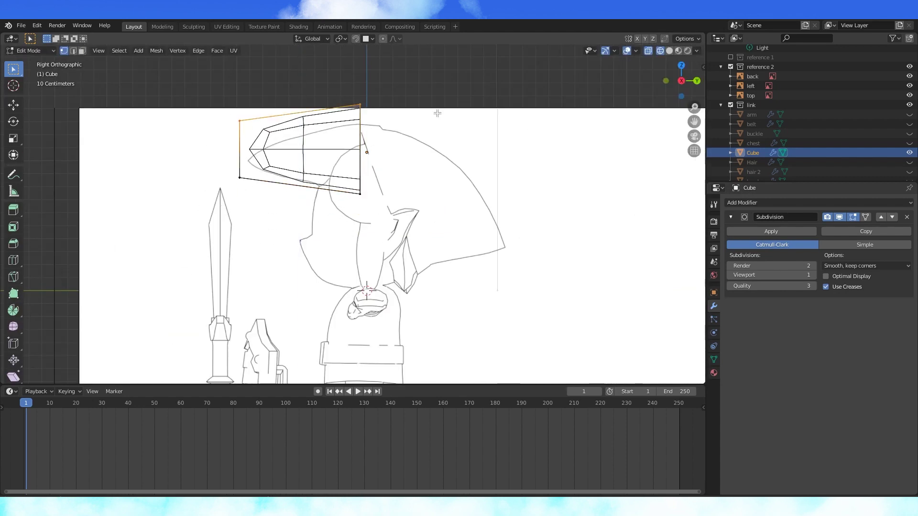
click(432, 139)
Add a loop cut across the middle of the hair block and scale its front end down into a narrow tip
key(KP_7)
scroll(432, 215, up, 2)
key(ctrl+r)
click(449, 230)
click(450, 224)
drag(452, 325, 308, 292)
key(s)
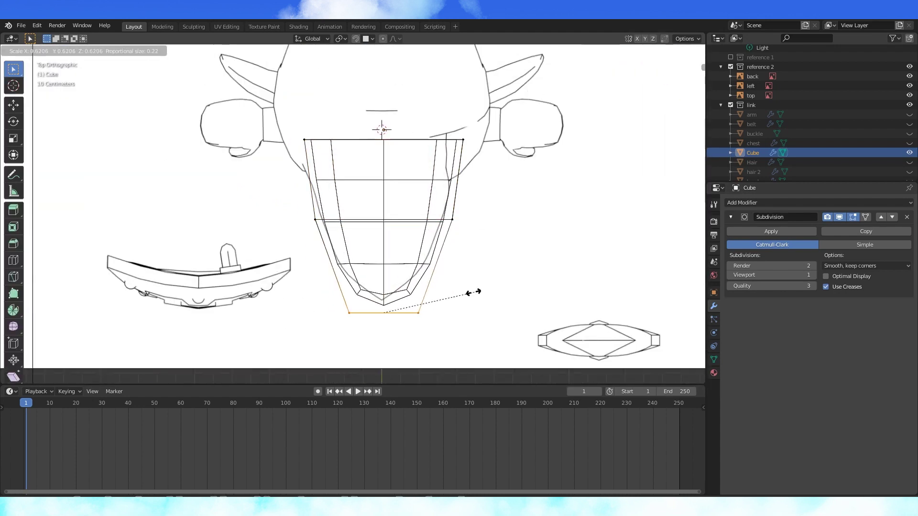
click(439, 286)
key(g)
key(a)
Move the rear vertices on the hair block's negative X side outward in X
drag(284, 156, 328, 124)
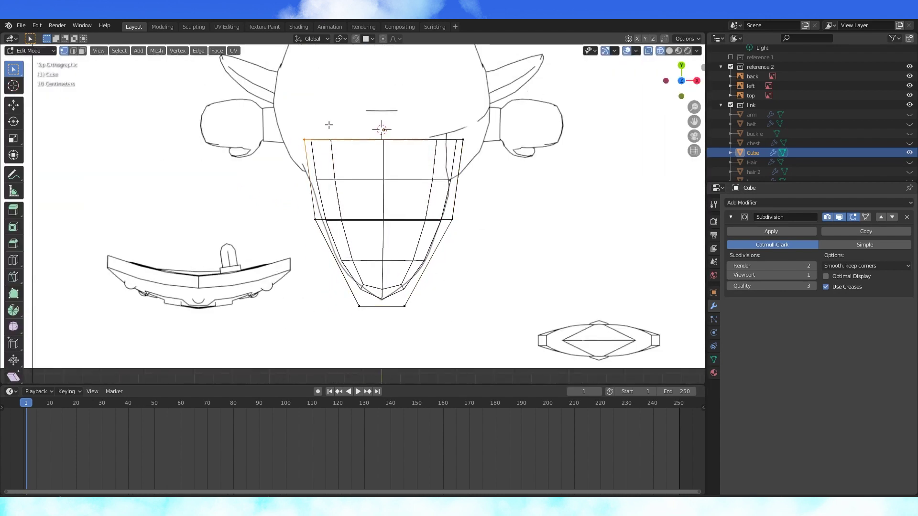
key(g)
key(x)
click(309, 125)
Adjust the height of the hair block's front tip vertices to follow the side reference outline
key(KP_1)
key(KP_3)
scroll(243, 152, up, 2)
shift+middle_drag(243, 152, 388, 163)
click(209, 172)
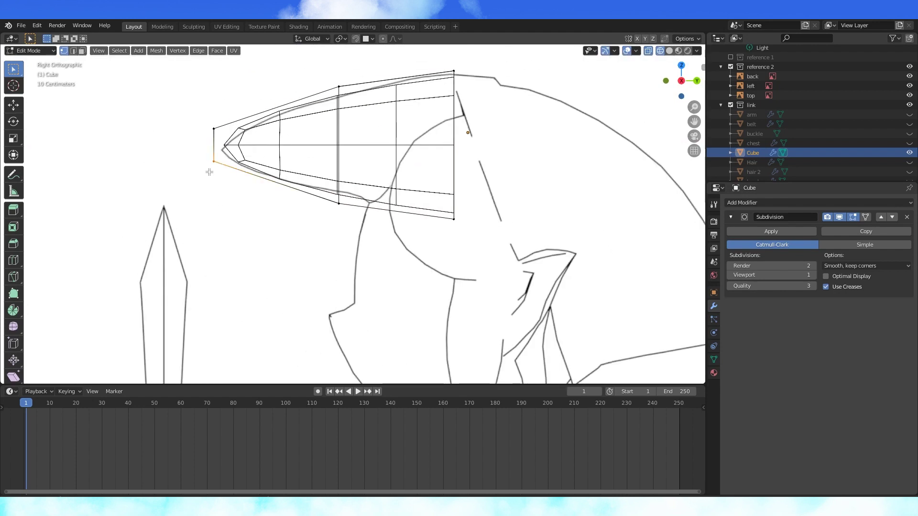
key(z)
click(222, 145)
Show reference 1 instead of reference 2 and apply the cube's Subdivision modifier
scroll(222, 145, down, 1)
click(731, 67)
click(731, 57)
key(KP_1)
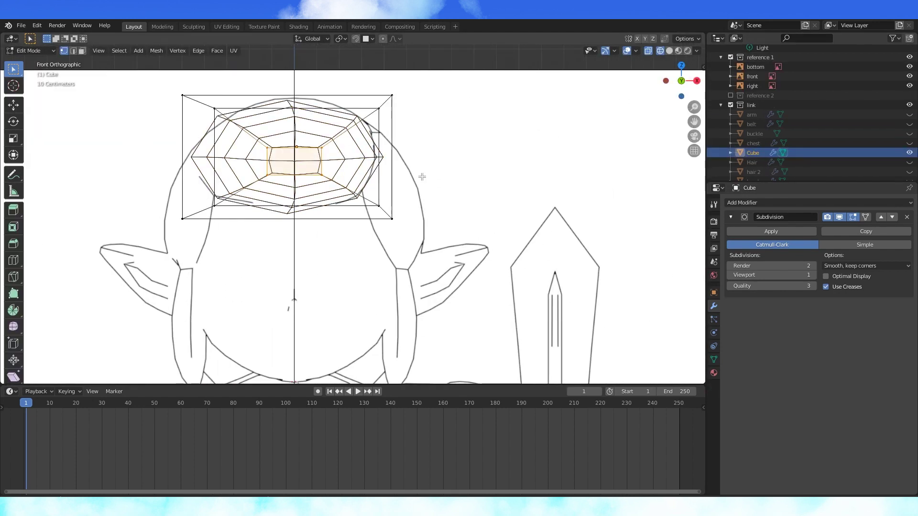
click(778, 232)
key(Tab)
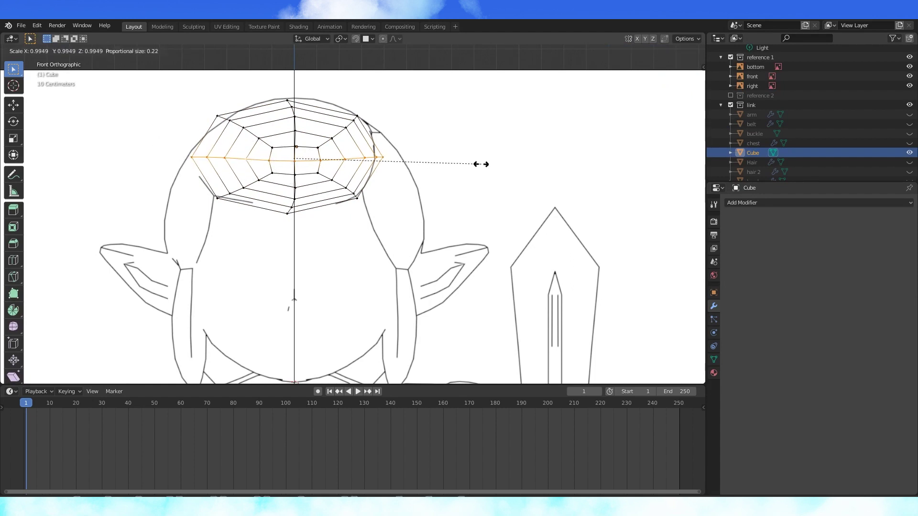
Add a new Subdivision modifier to the front hair piece and scale its whole mesh by 1.123
click(811, 202)
click(736, 360)
key(Tab)
click(423, 117)
key(KP_3)
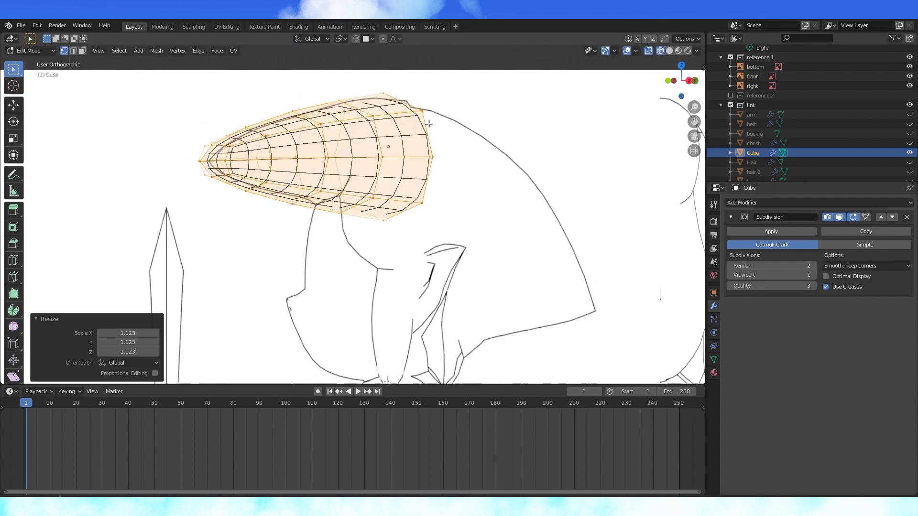
Unhide all objects in the link collection and switch the viewport to solid shading
key(Tab)
scroll(428, 123, down, 4)
mouse_move(428, 123)
middle_down()
mouse_move(469, 224)
mouse_move(423, 133)
middle_up()
scroll(909, 168, down, 2)
mouse_move(909, 115)
mouse_down()
mouse_move(909, 181)
mouse_move(910, 173)
mouse_up()
key(Tab)
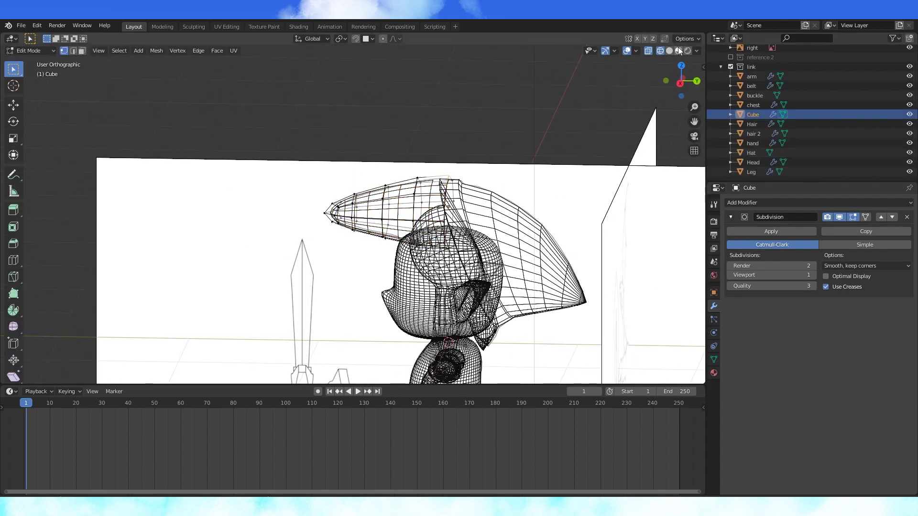
key(shift+z)
Reposition the front hair piece's geometry in front view to fit it against the head and hat
middle_drag(330, 206, 466, 239)
key(Tab)
key(Tab)
click(430, 189)
mouse_move(497, 191)
middle_down()
mouse_move(425, 194)
mouse_move(459, 215)
mouse_move(367, 231)
mouse_move(421, 239)
middle_up()
key(KP_1)
key(g)
click(402, 209)
key(g)
click(456, 216)
key(g)
click(368, 231)
key(Tab)
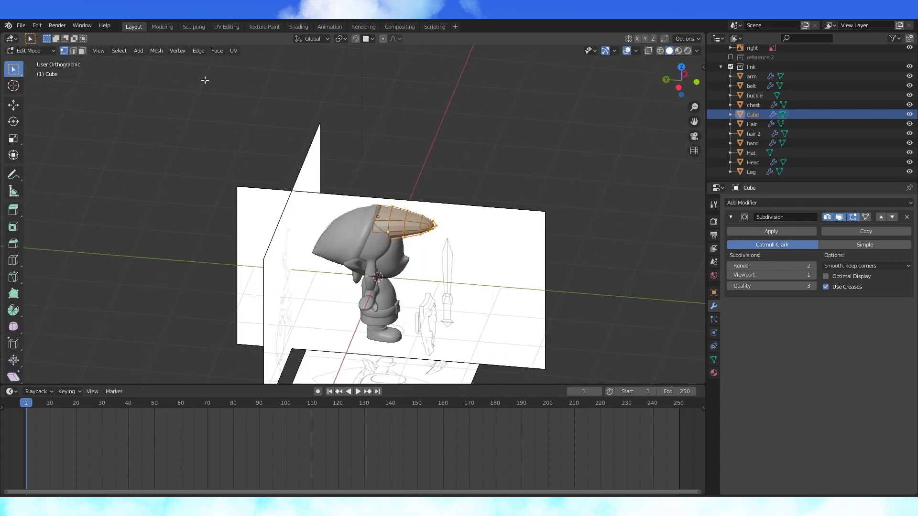
Shade the faces of the front hair piece smooth
click(220, 52)
click(261, 227)
key(Tab)
Knife-cut the front hair piece along the border where one side meets the side hair and hat
scroll(459, 205, up, 4)
mouse_move(588, 234)
middle_down()
mouse_move(459, 206)
mouse_move(383, 204)
middle_up()
key(Tab)
scroll(382, 204, up, 3)
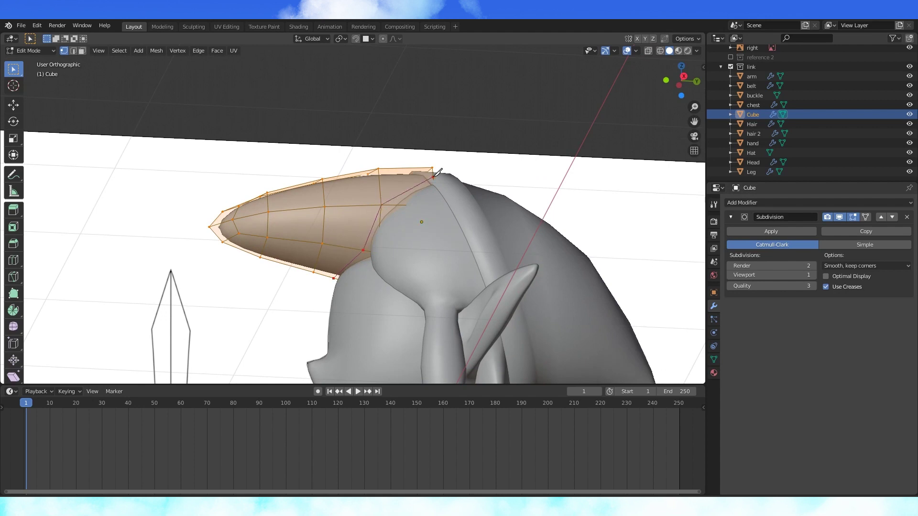
key(Return)
Knife-cut the opposite side of the front hair piece from its lower edge up to the hat rim
middle_drag(433, 177, 548, 213)
click(549, 214)
middle_drag(354, 294, 421, 263)
key(k)
click(373, 282)
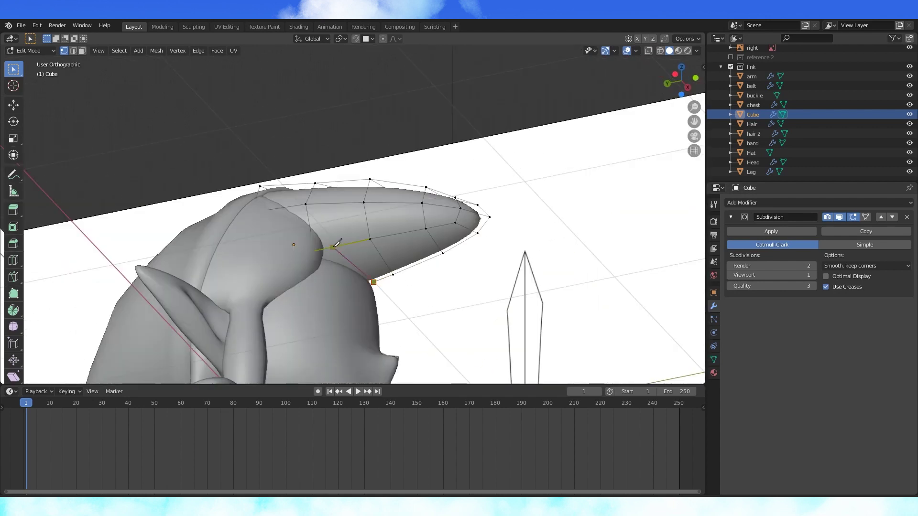
click(259, 193)
key(Return)
Delete the faces behind the knife cuts on the front hair piece, where it overlaps the side hair
middle_drag(306, 205, 516, 215)
click(82, 51)
click(378, 192)
mouse_move(378, 191)
middle_down()
mouse_move(335, 277)
mouse_move(370, 340)
middle_up()
key(shift+z)
key(shift+z)
shift+click(320, 239)
key(shift+z)
key(x)
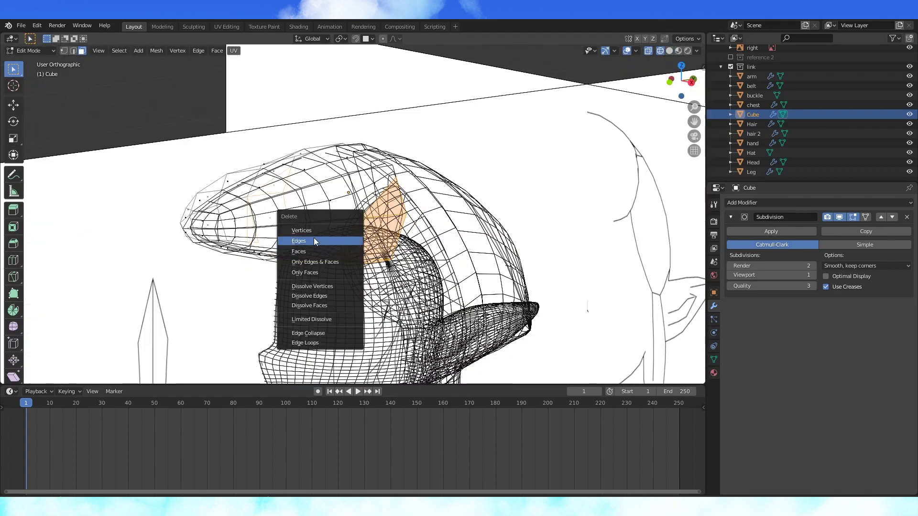
click(313, 250)
Edit the front and side hair meshes together and knife-cut new edges where the two pieces meet
key(shift+z)
shift+click(392, 223)
key(Tab)
key(1)
mouse_move(392, 224)
middle_down()
mouse_move(404, 200)
mouse_move(381, 220)
middle_up()
click(406, 201)
right_click(377, 210)
click(378, 211)
click(339, 195)
click(397, 183)
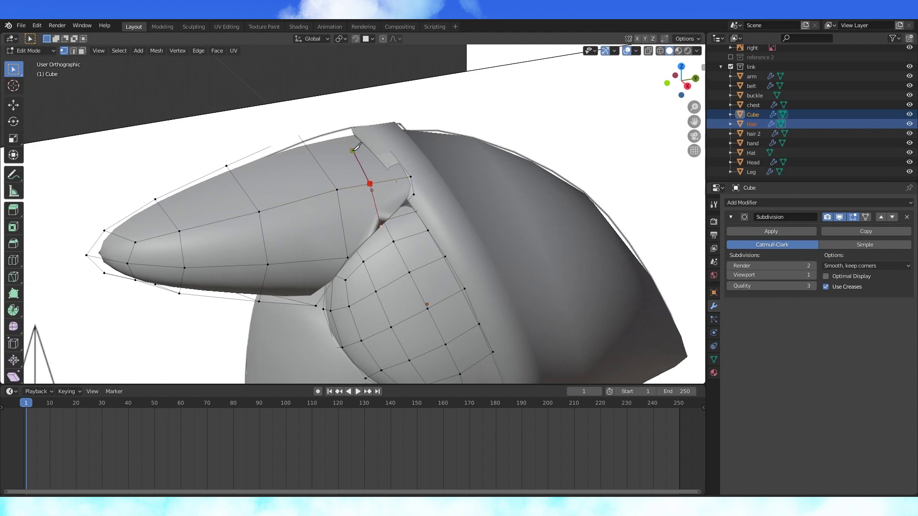
middle_drag(357, 147, 284, 204)
click(177, 297)
key(Return)
Change the snapping target and slide the front hair's boundary vertices along their edges toward the side hair
middle_drag(180, 294, 47, 272)
click(339, 243)
middle_drag(382, 258, 330, 203)
key(g)
key(g)
click(367, 39)
click(359, 77)
key(g)
key(g)
Add an edge loop to the hair mesh near the junction of the front and side pieces
shift+middle_drag(287, 277, 342, 249)
middle_drag(287, 244, 353, 249)
key(ctrl+r)
click(316, 268)
click(316, 268)
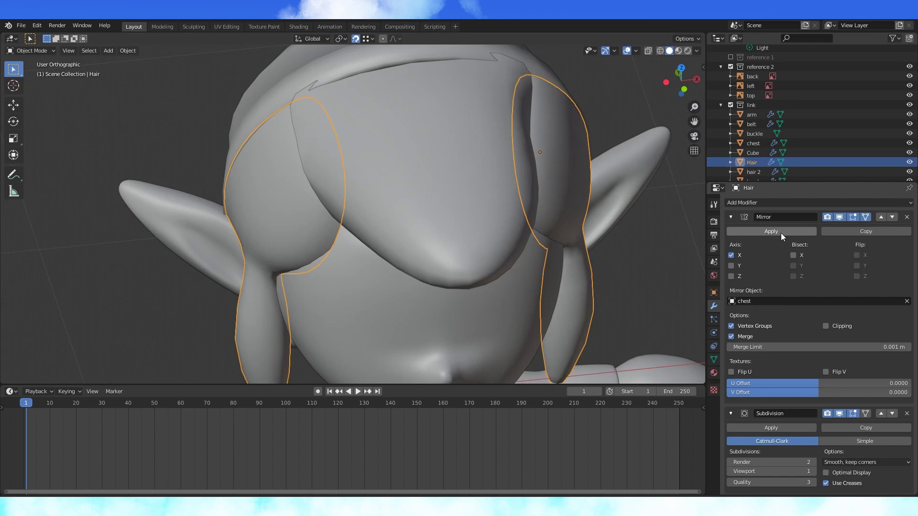
Apply the side hair's Mirror modifier and join the front hair piece into the side hair object
click(782, 234)
shift+click(454, 209)
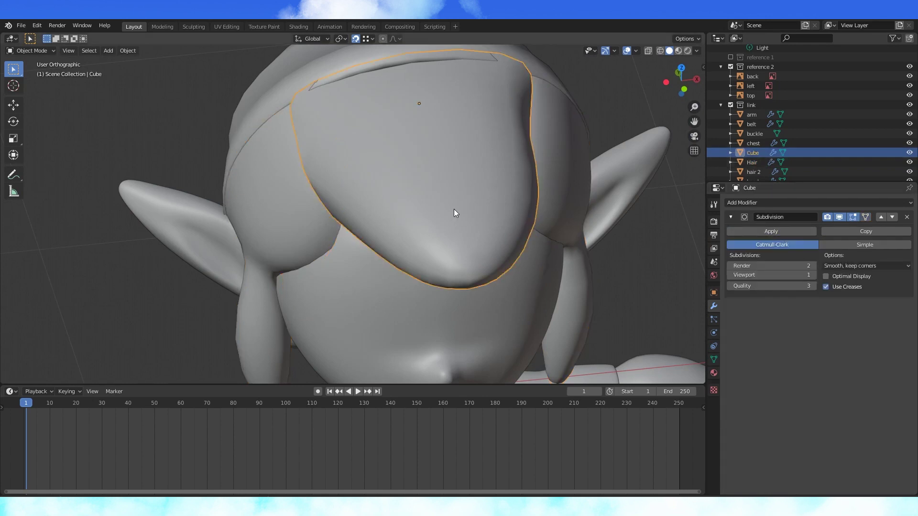
shift+click(292, 200)
key(ctrl+j)
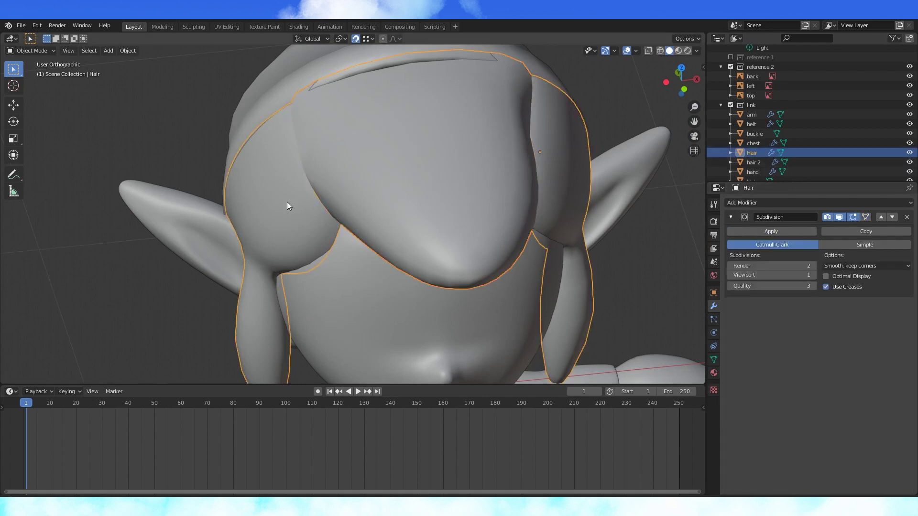
Delete the surplus geometry in the joined hair mesh at the junction of the front and side hair
key(Tab)
scroll(427, 157, up, 10)
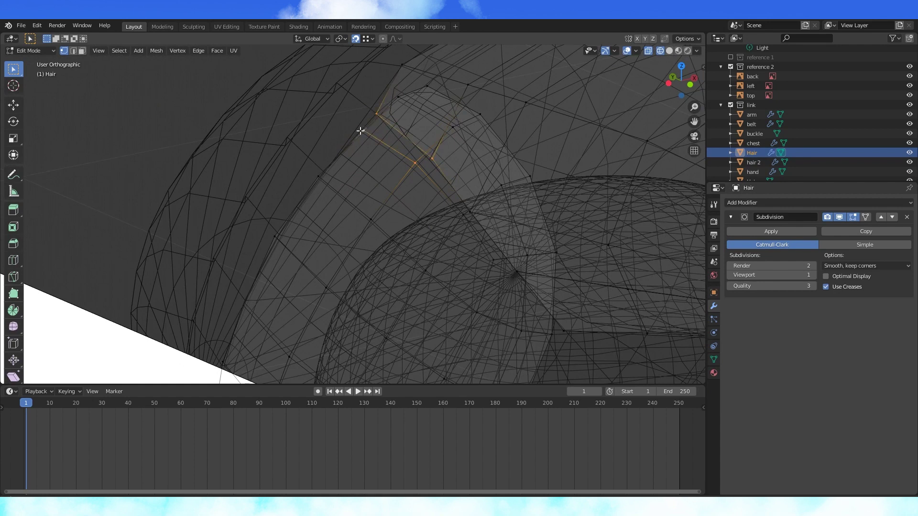
middle_drag(360, 131, 412, 138)
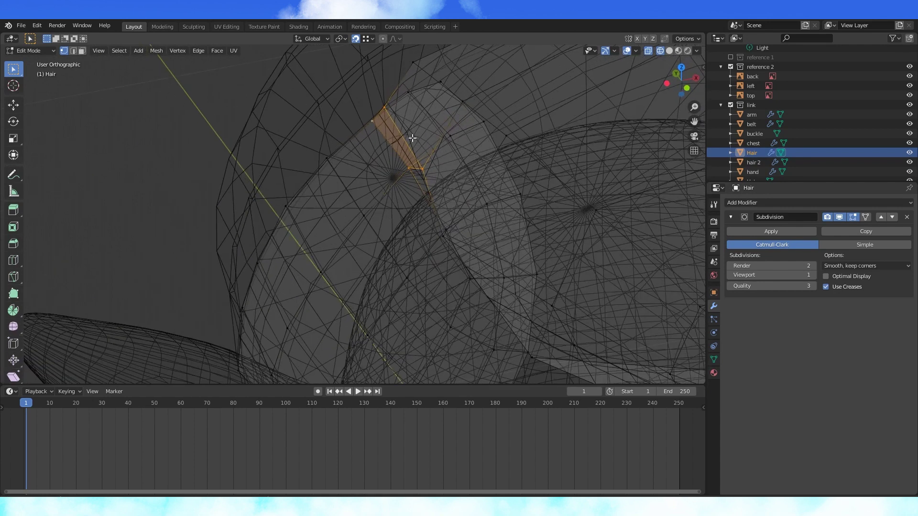
key(x)
click(532, 275)
Select the remaining overlapping vertices along the front and side hair seam and delete the unneeded geometry
middle_drag(490, 228, 514, 216)
click(434, 158)
shift+click(418, 160)
key(shift+z)
mouse_move(418, 163)
middle_down()
mouse_move(436, 176)
mouse_move(471, 247)
middle_up()
drag(443, 179, 464, 187)
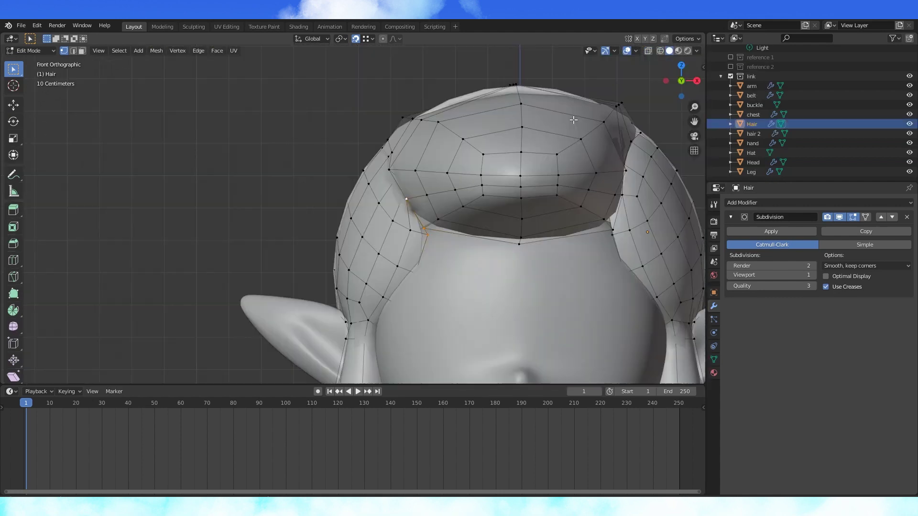
key(alt+z)
mouse_move(550, 144)
middle_down()
mouse_move(568, 133)
mouse_move(518, 98)
mouse_move(537, 99)
middle_up()
key(x)
click(512, 105)
click(474, 153)
Inspect the seam between the front and side hair in wireframe and solid shading, in edit and object mode
mouse_move(473, 154)
middle_down()
mouse_move(517, 160)
mouse_move(459, 152)
mouse_move(549, 153)
middle_up()
scroll(517, 160, up, 3)
key(shift+z)
drag(552, 173, 554, 182)
key(Tab)
middle_drag(554, 182, 449, 177)
scroll(434, 179, down, 3)
key(Tab)
key(a)
click(404, 179)
scroll(438, 187, down, 1)
scroll(436, 195, up, 5)
click(434, 199)
key(Tab)
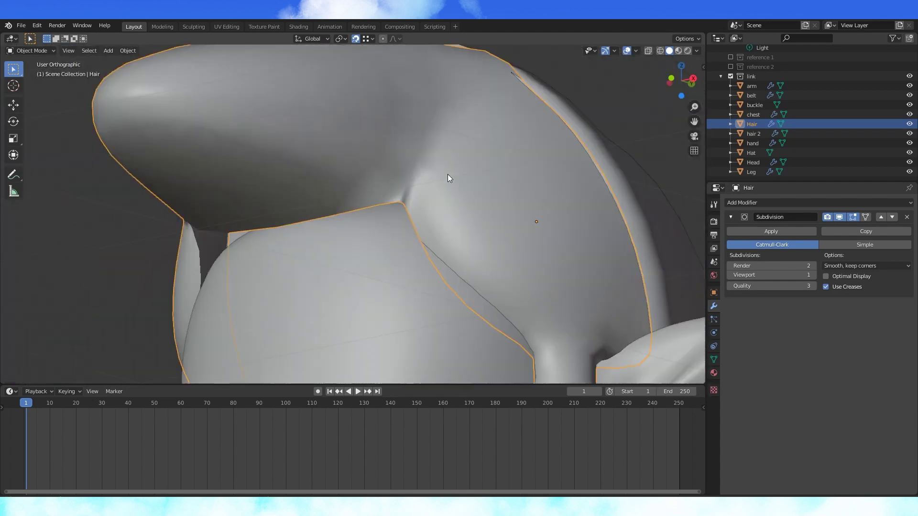
Reposition the seam vertex at the lower corner of the front hair in front view
scroll(452, 191, down, 3)
key(Tab)
key(KP_1)
scroll(461, 201, up, 3)
key(g)
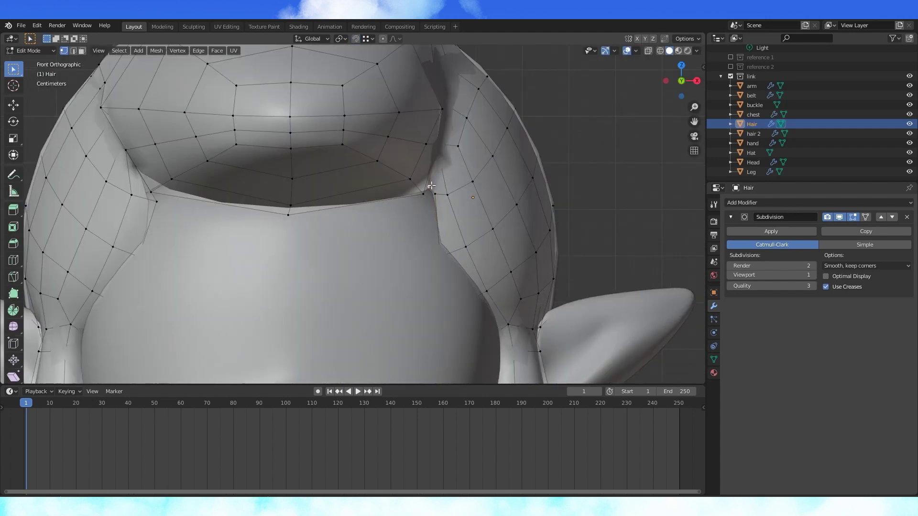
key(g)
key(Tab)
middle_drag(430, 190, 407, 215)
Toggle snapping and move the vertices at the lower corner of the seam to close the gap with the side hair
key(Tab)
scroll(431, 188, up, 4)
click(356, 38)
key(g)
click(407, 212)
key(g)
key(shift+z)
middle_drag(494, 127, 400, 205)
key(g)
click(400, 217)
key(shift+z)
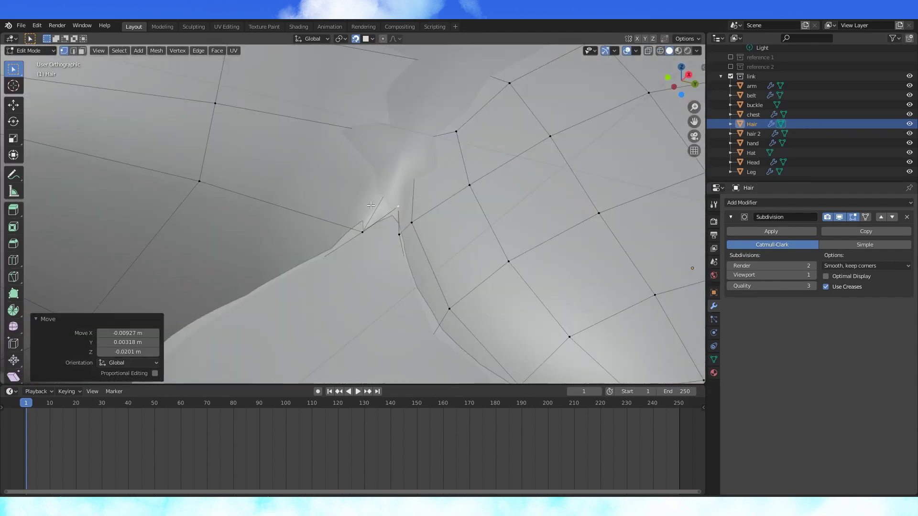
Move the neighboring vertex on the front hair's lower edge to smooth the corner beside the seam
click(363, 232)
key(shift+z)
key(g)
click(356, 228)
key(shift+z)
middle_drag(356, 227, 411, 187)
key(Tab)
scroll(383, 200, down, 5)
key(Tab)
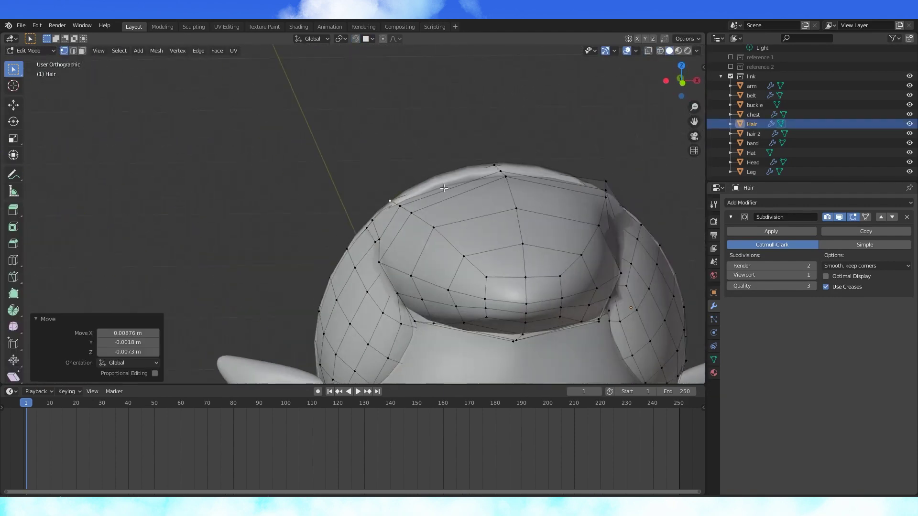
Move the vertices along the upper edge of the joined hair to fit the hat rim, and leave mesh editing
key(g)
click(433, 189)
middle_drag(360, 274, 498, 171)
click(425, 204)
key(g)
click(425, 201)
key(g)
click(490, 166)
middle_drag(593, 177, 438, 179)
key(g)
click(439, 179)
key(Tab)
scroll(478, 191, down, 6)
click(588, 203)
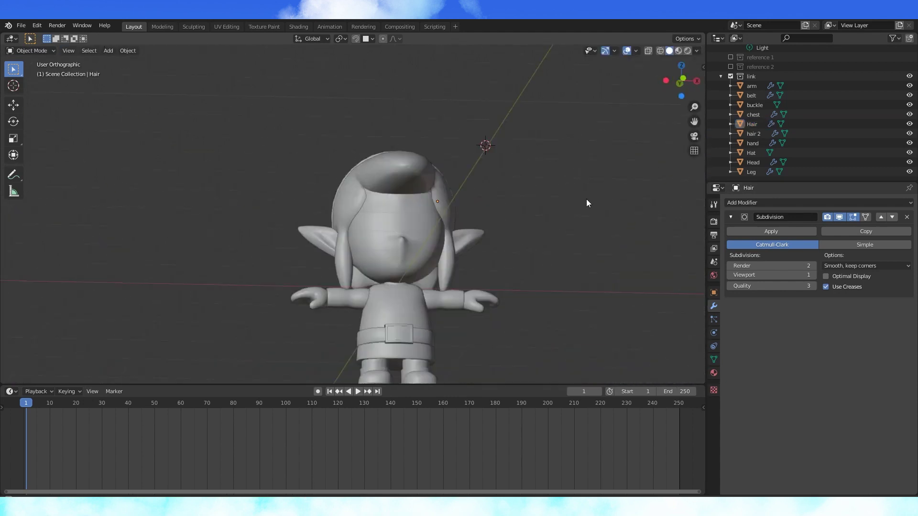
middle_drag(588, 202, 502, 192)
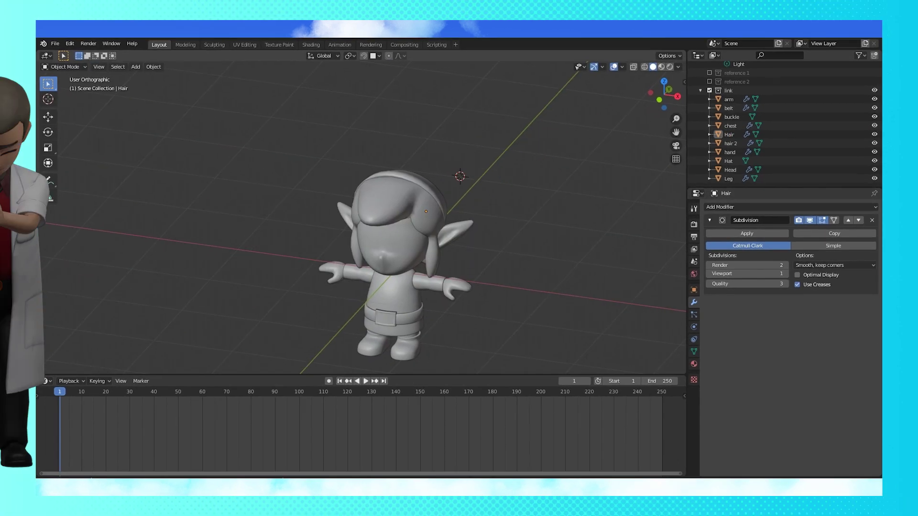